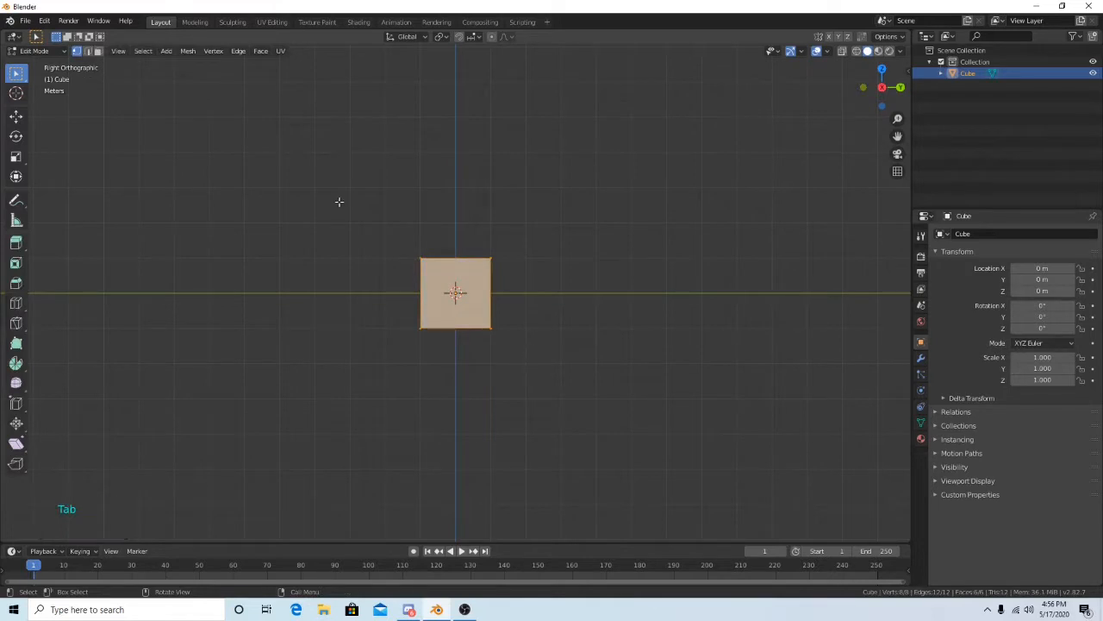
- Extrude the cube's upper vertices upward to form a taller column
left_click_drag(339, 202, 573, 290)
scroll(543, 285, "down", 2)
middle_click_drag(552, 247, 561, 356, "shift")
key("e")
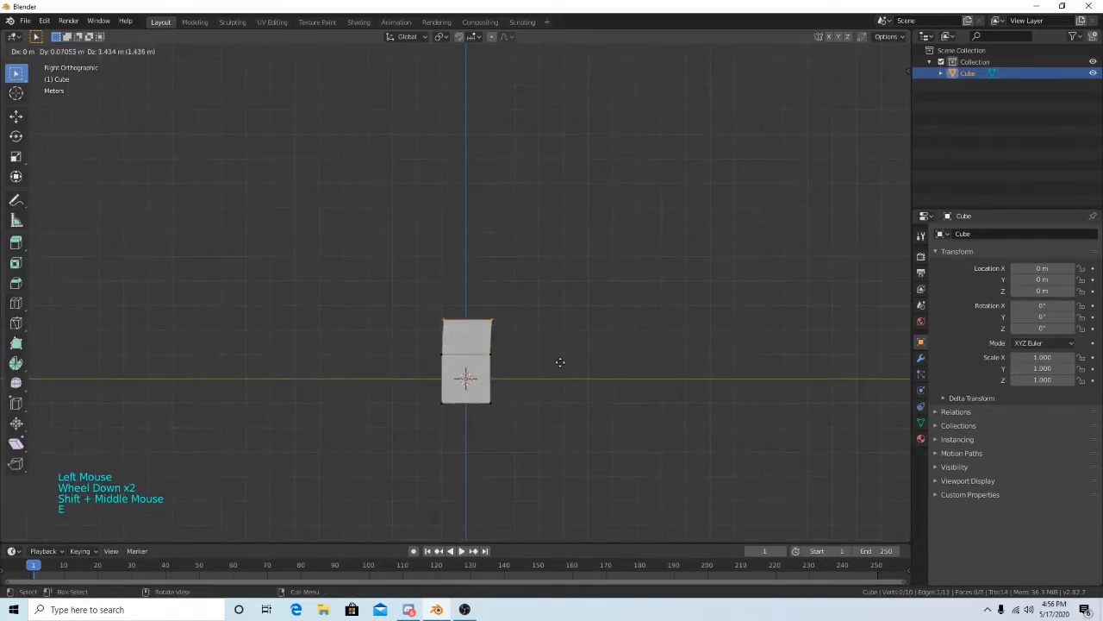
left_click(560, 344)
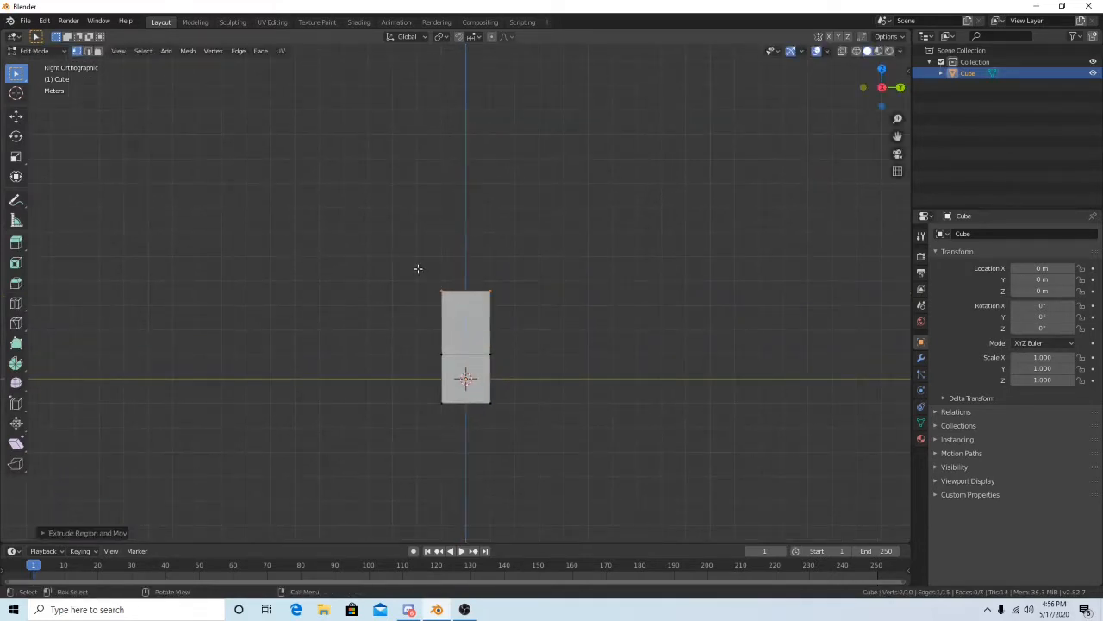
- Extrude the upper section's side vertices outward in the negative Y direction to form a horizontal arm
left_click_drag(416, 267, 464, 371)
key("e")
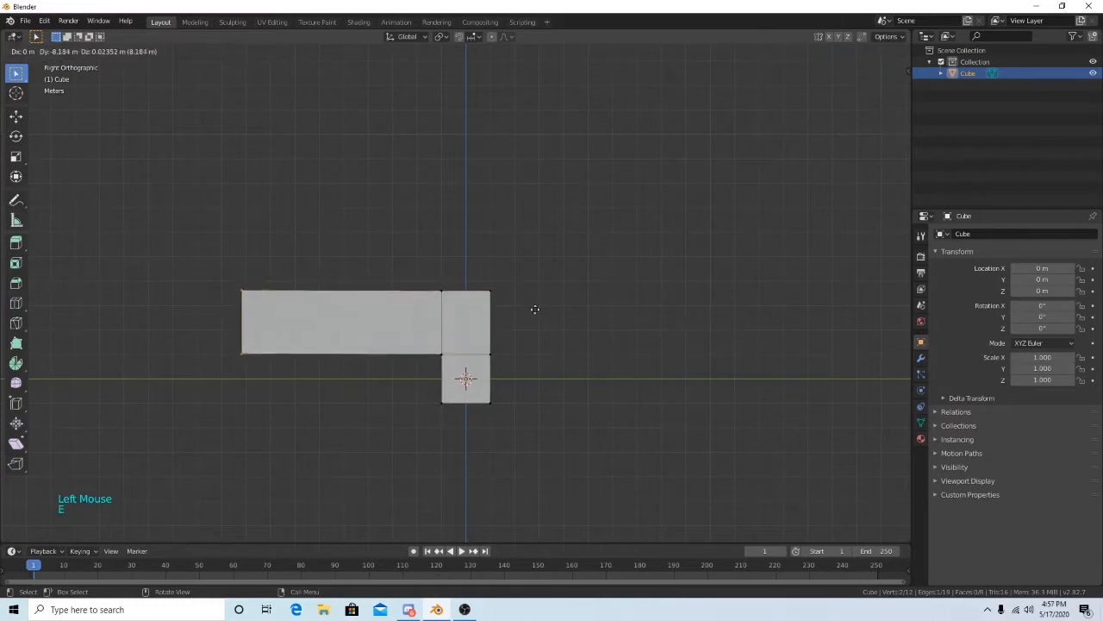
key("x")
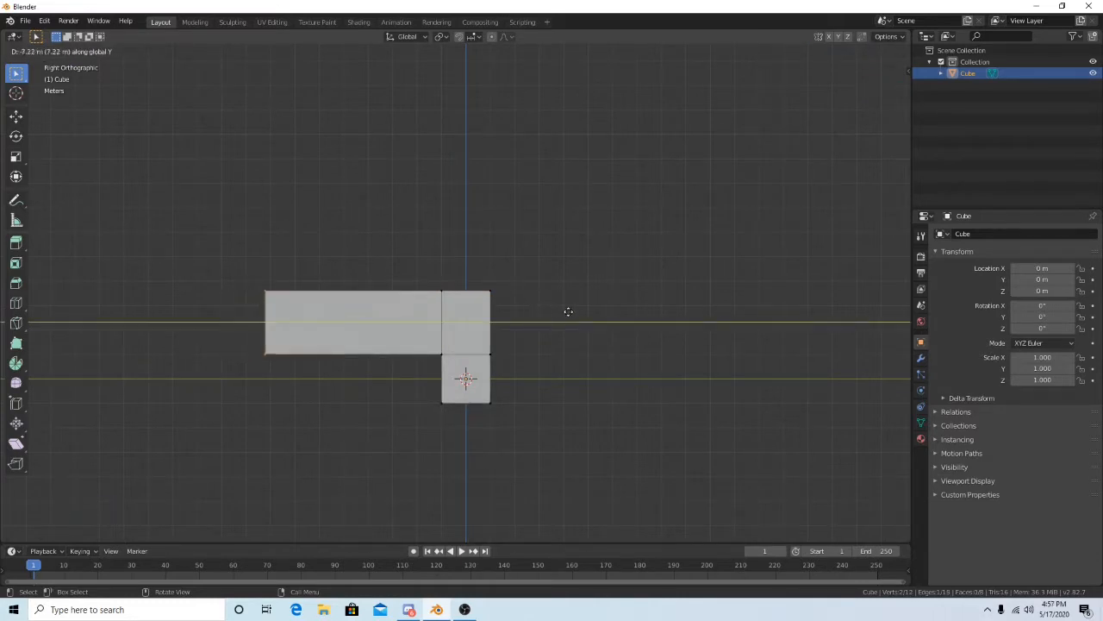
left_click(612, 309)
- Try to move the column's inner-side vertices along Y, and turn on X-ray display for selecting through the mesh
left_click(439, 367)
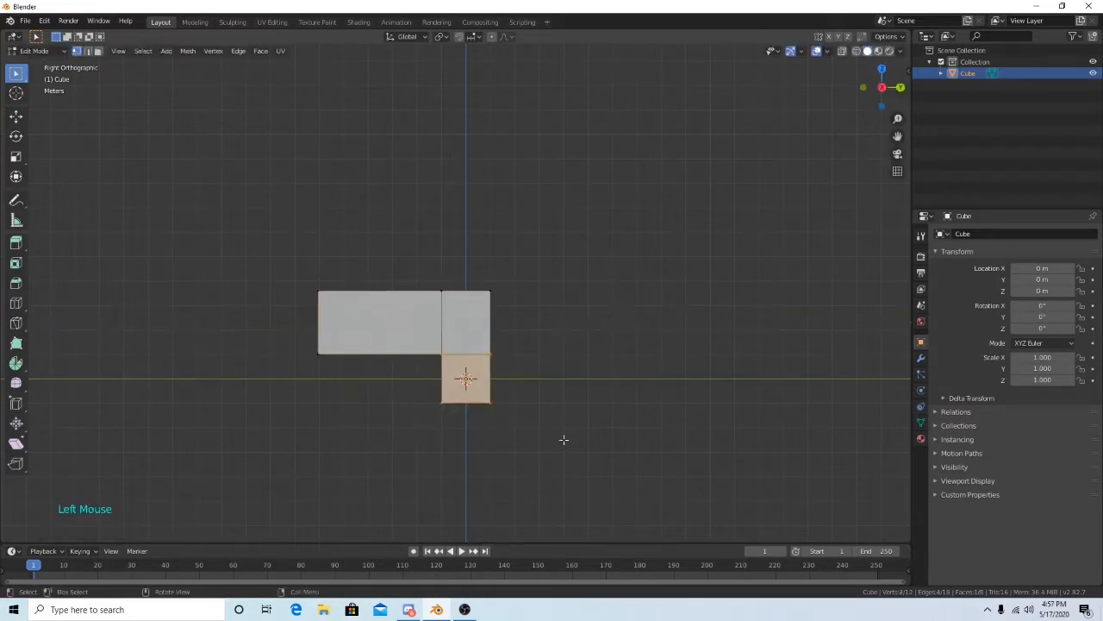
left_click_drag(407, 253, 457, 383)
key("g")
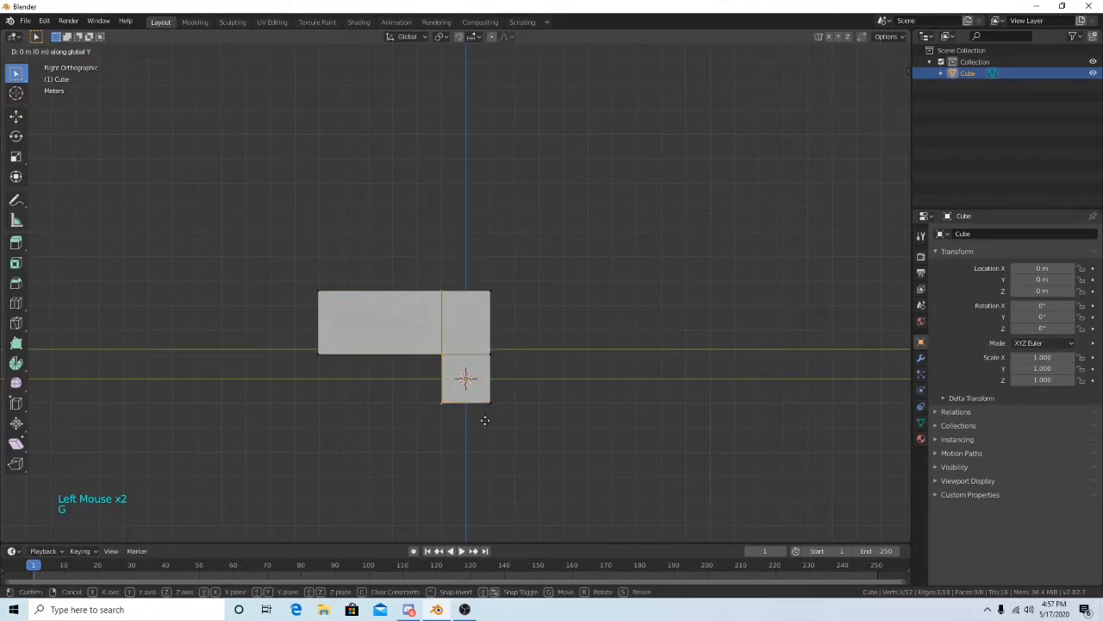
right_click(470, 420)
left_click(842, 51)
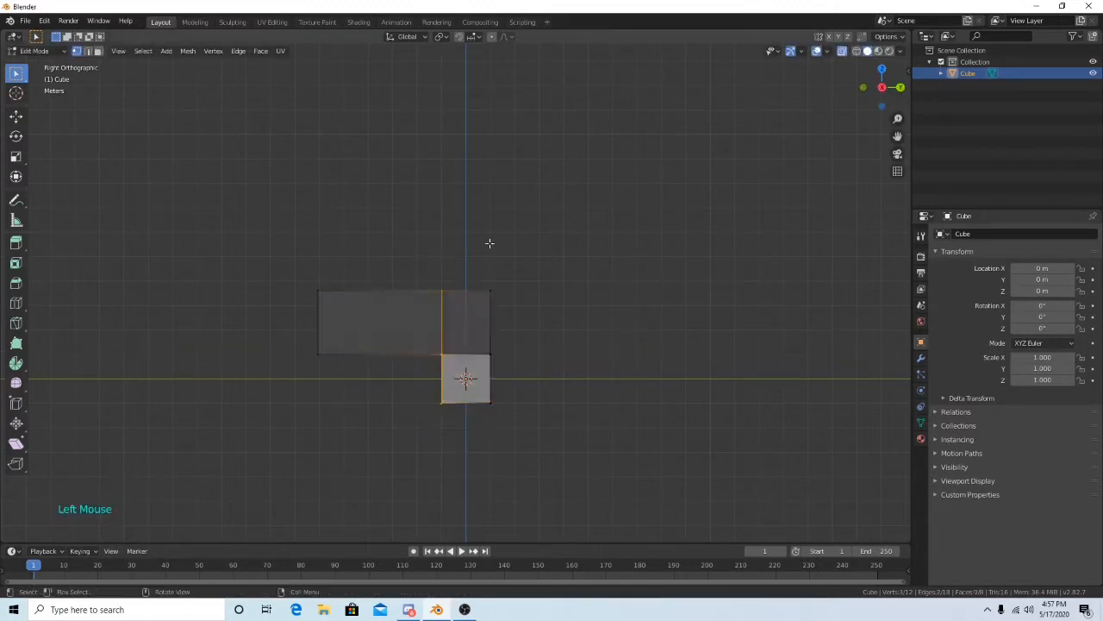
- Select the inner-side vertices of the column through the mesh and move them slightly
left_click_drag(412, 265, 469, 490)
key("g")
left_click(489, 468)
middle_click_drag(577, 443, 609, 415)
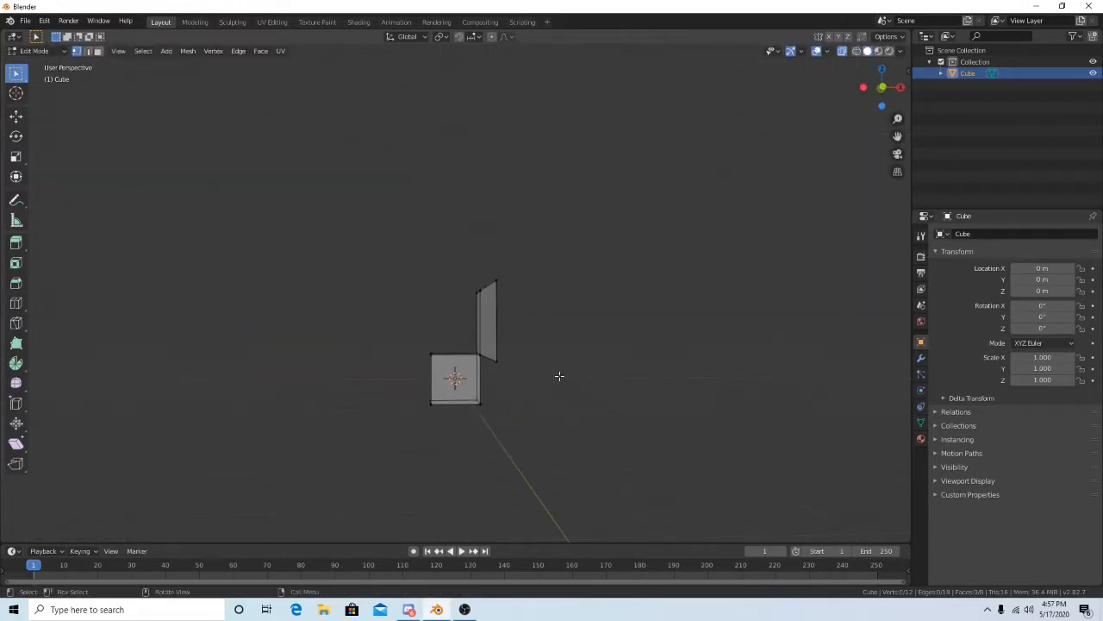
- Undo the vertex moves and extrusions back to the plain cube
key("ctrl")
key("ctrl+z")
key("ctrl+z")
key("ctrl+z")
key("ctrl+z")
key("ctrl+z")
key("ctrl+z")
key("ctrl+z")
key("ctrl+z")
key("ctrl+z")
key("ctrl+z")
key("ctrl+z")
key("ctrl+z")
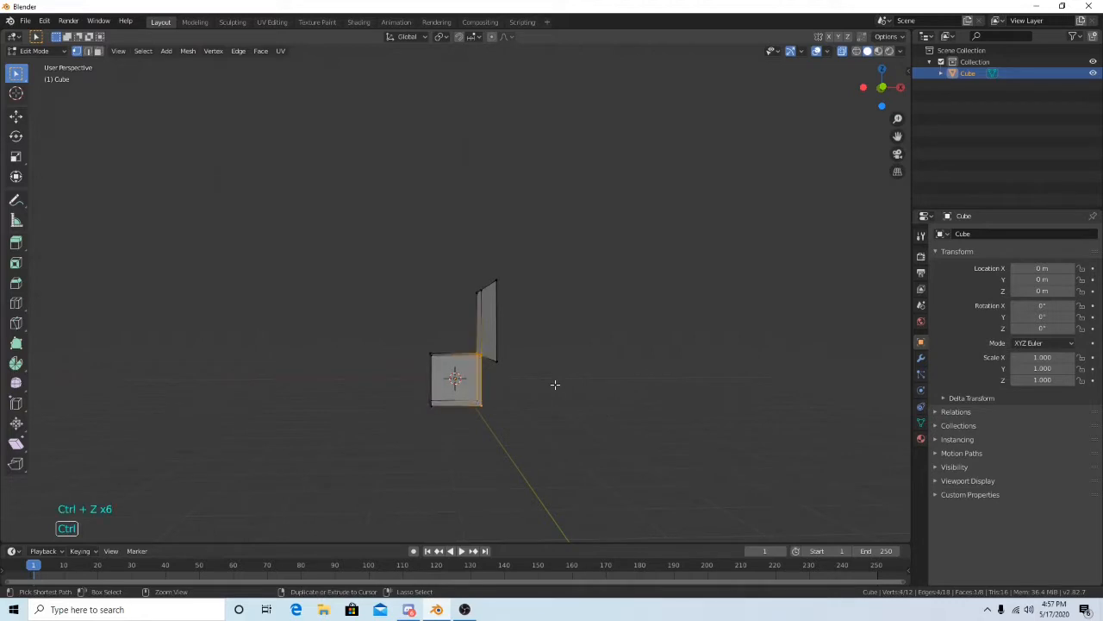
- From the right orthographic view, select all of the cube's upper vertices and extrude them upward into a column
middle_click_drag(696, 347, 825, 150)
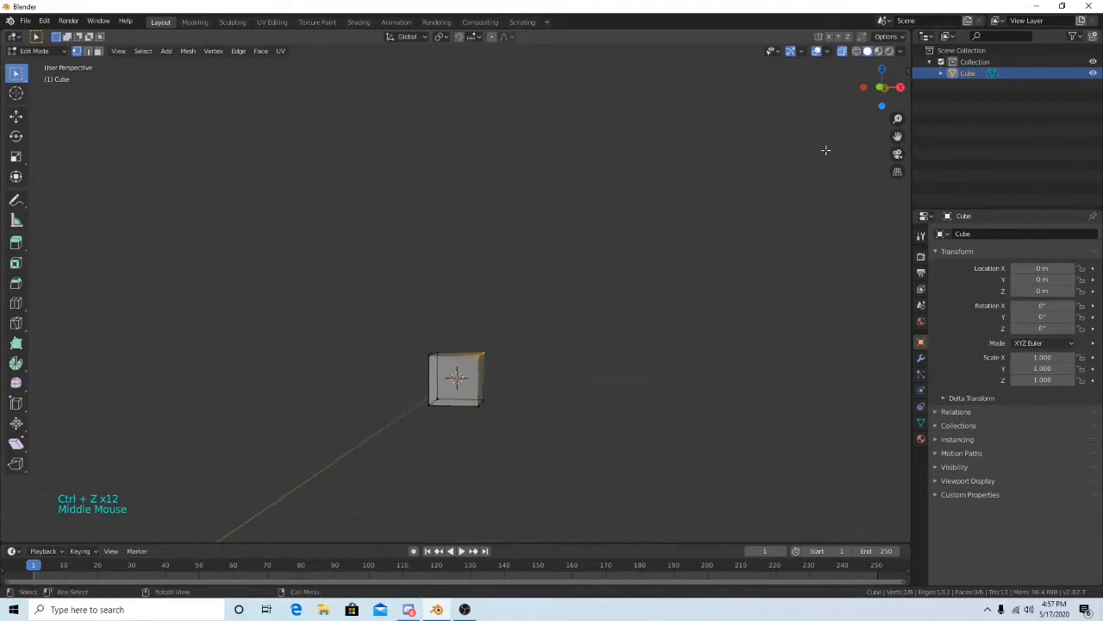
left_click(900, 87)
left_click_drag(404, 321, 568, 371)
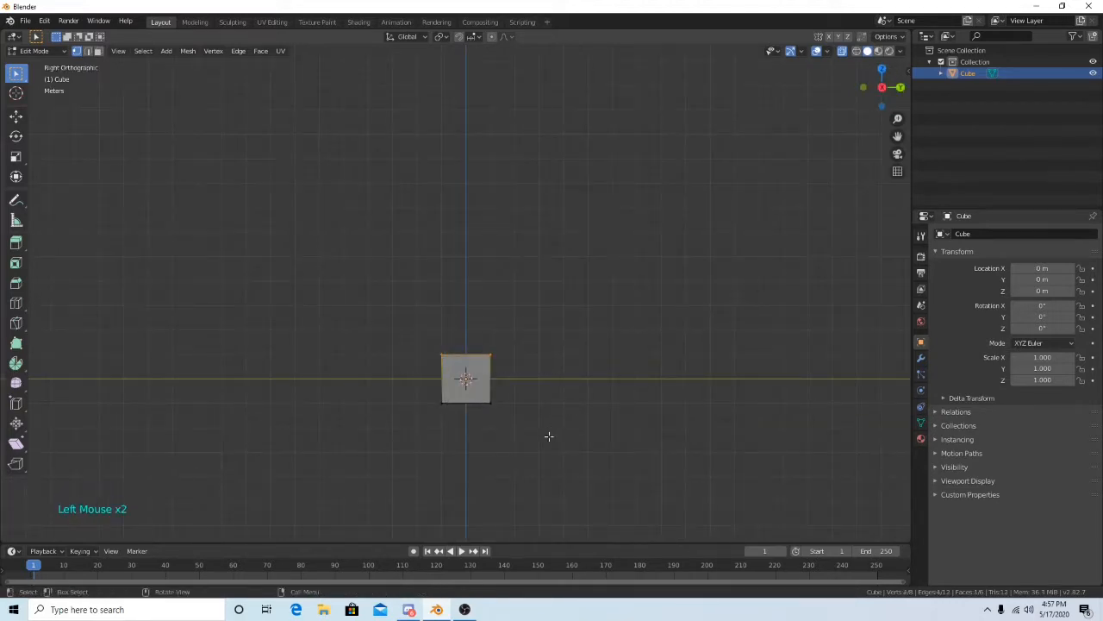
key("g")
right_click(577, 372)
key("e")
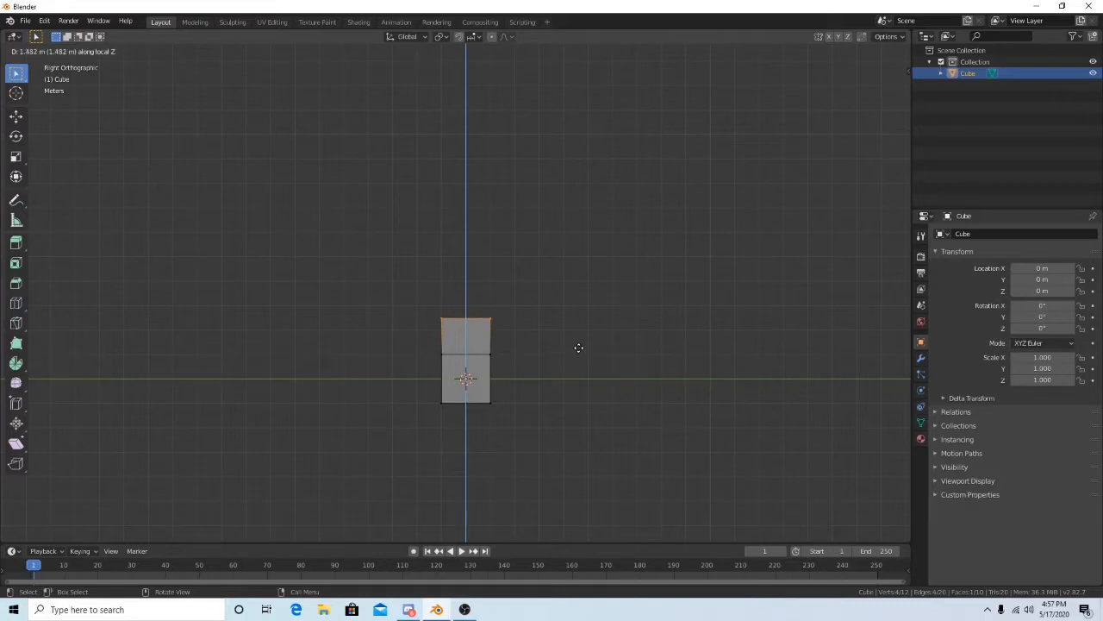
left_click(577, 319)
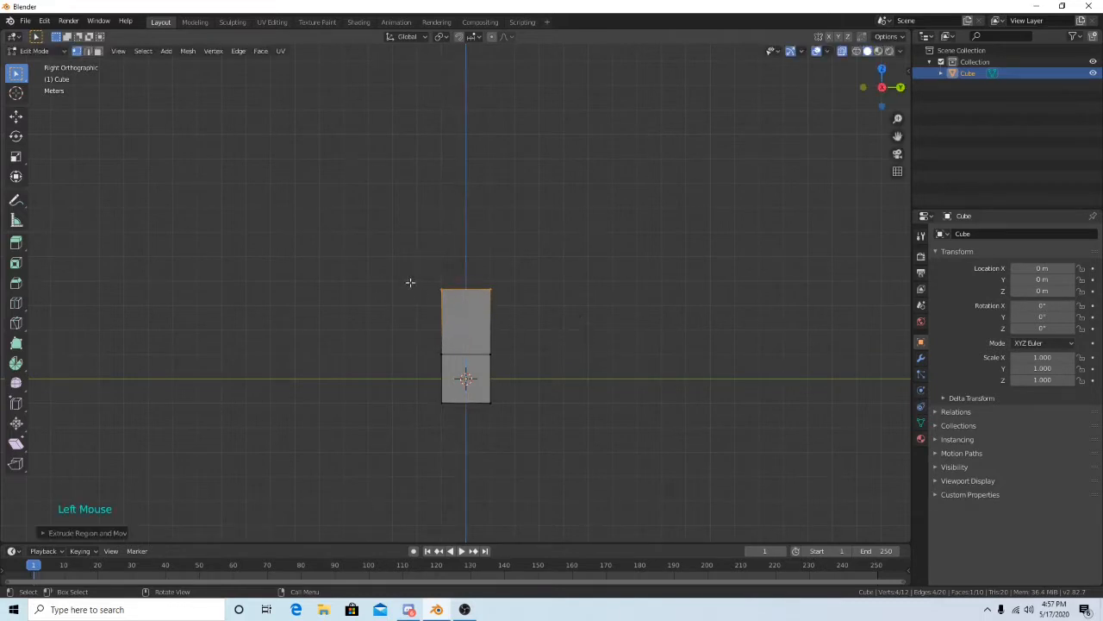
- Extrude the side face of the column's upper section in the negative Y direction to form a horizontal arm
left_click_drag(410, 281, 449, 363)
key("z")
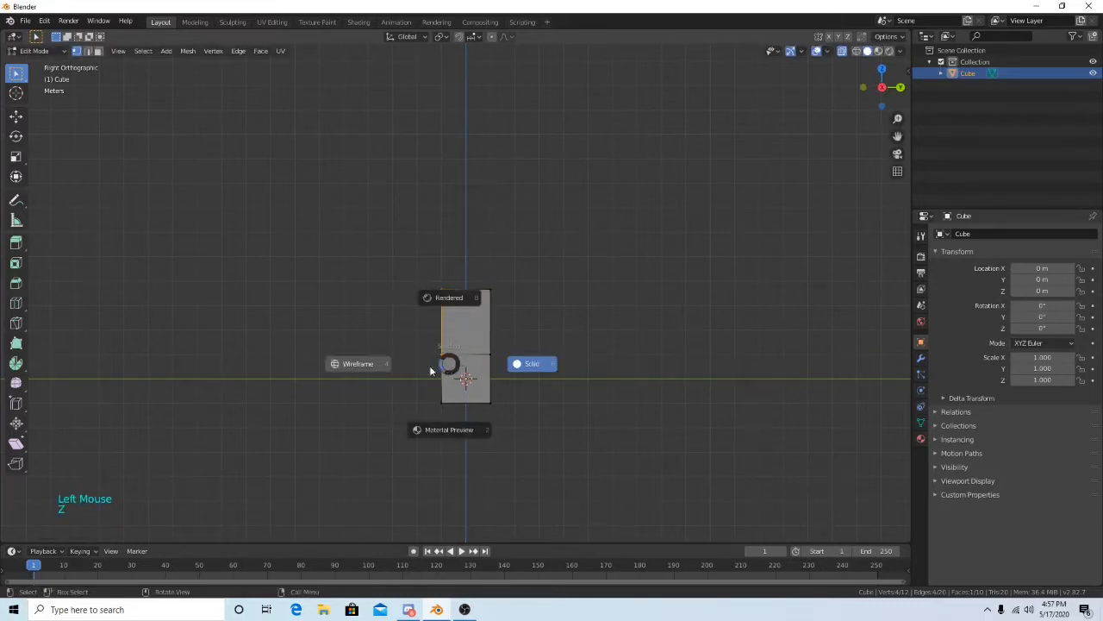
key("Escape")
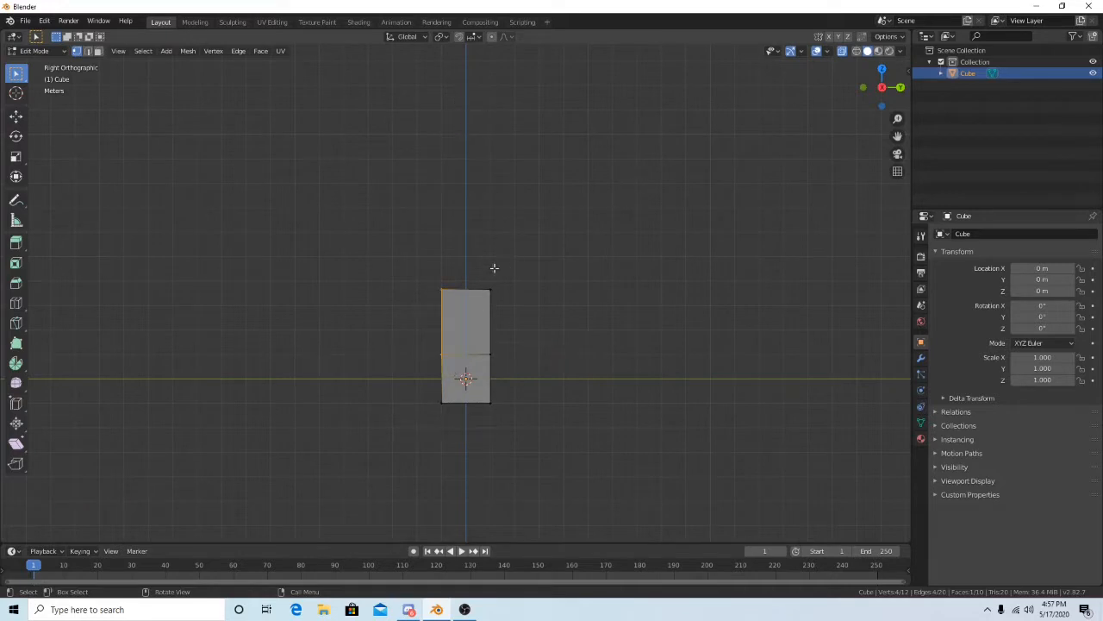
key("e")
left_click(364, 305)
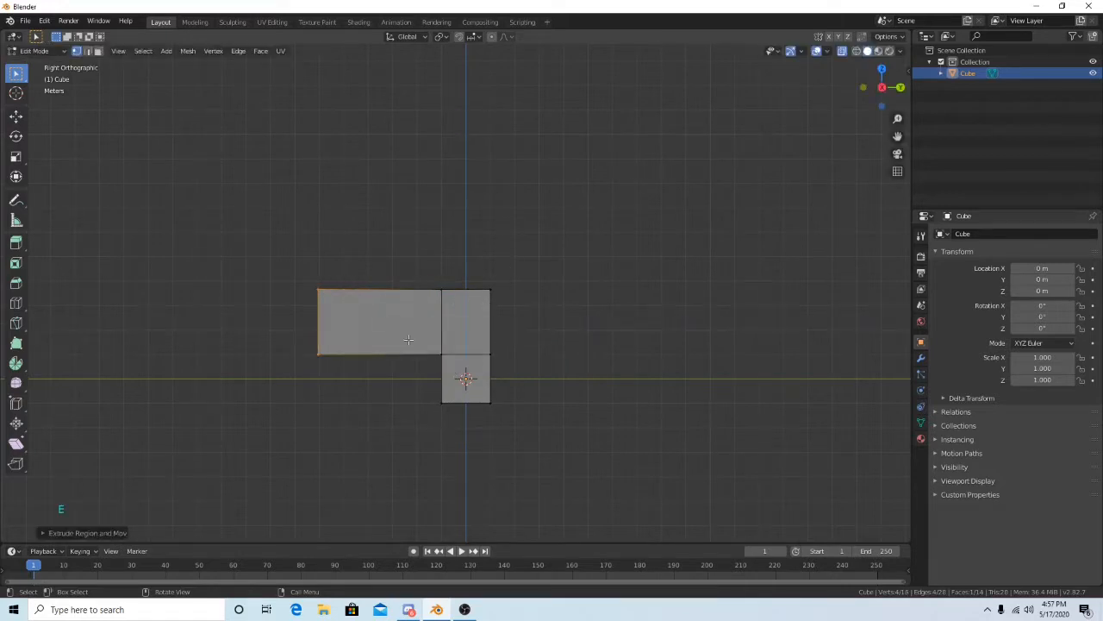
- Move the vertices where the arm meets the column along Y to narrow the leg slightly
left_click_drag(423, 272, 460, 439)
key("g")
key("y")
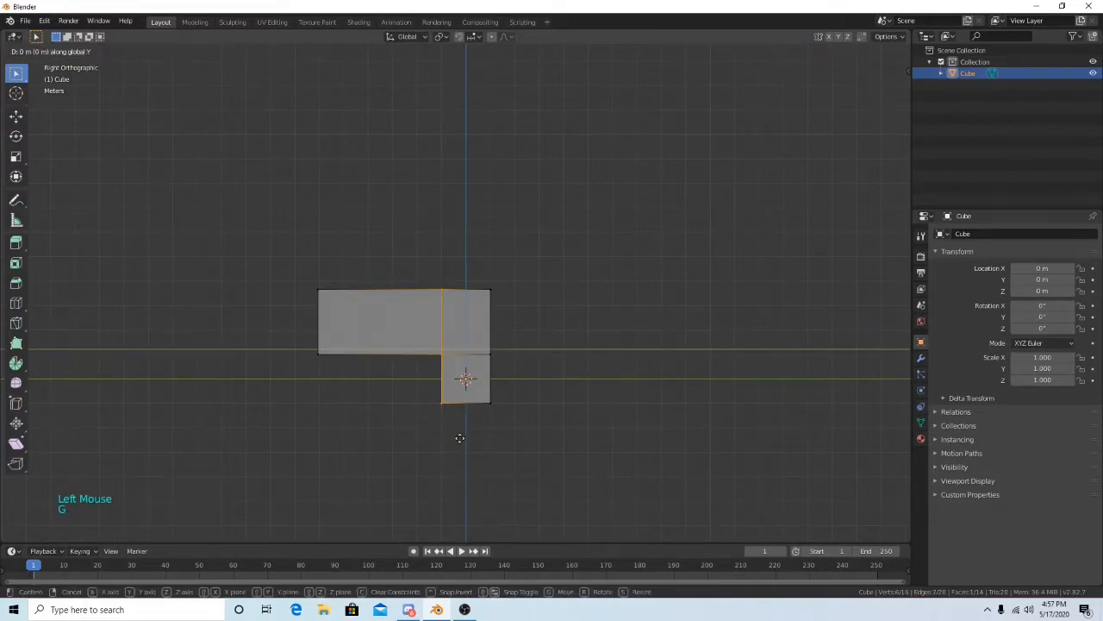
left_click(468, 439)
middle_click_drag(537, 440, 668, 449)
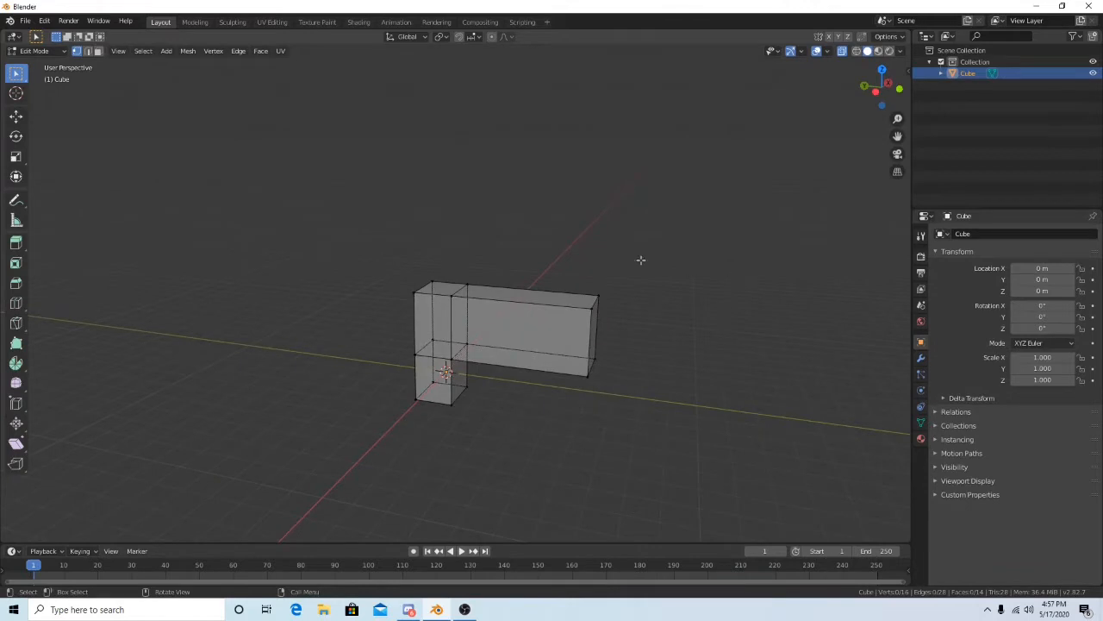
- Leave Edit Mode and inspect the L-shaped block in Object Mode
key("Tab")
middle_click_drag(627, 246, 561, 358)
scroll(514, 267, "down", 1)
scroll(519, 288, "up", 1)
mouse_move(560, 358)
middle_mouse_down()
mouse_move(514, 376)
mouse_move(610, 367)
mouse_move(512, 382)
mouse_move(561, 345)
mouse_move(564, 318)
mouse_move(547, 350)
middle_mouse_up()
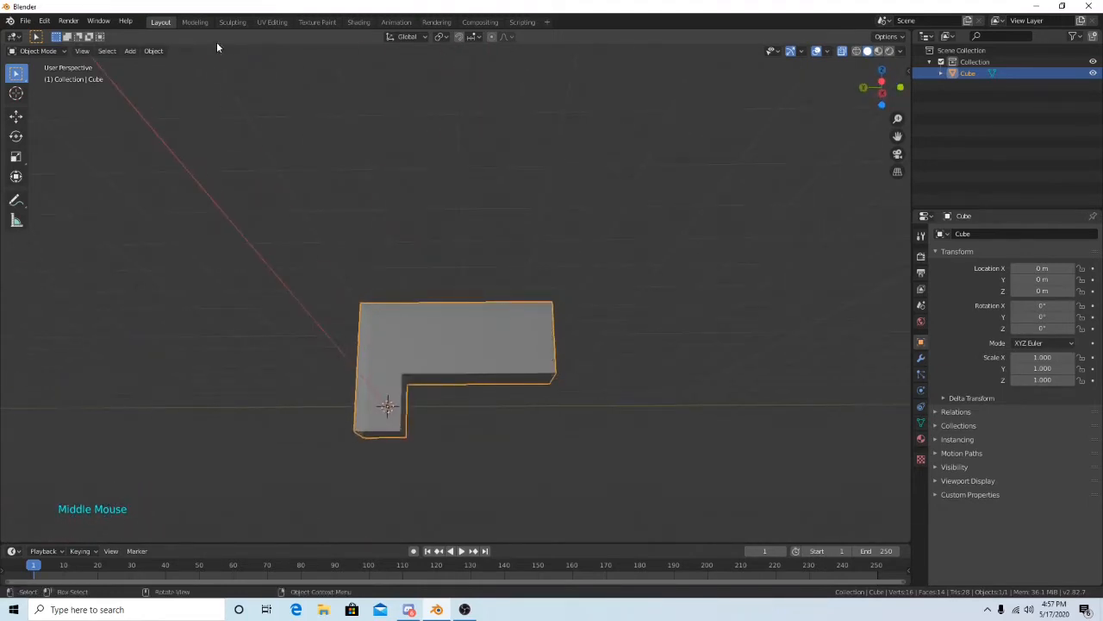
- Switch to the Sculpting workspace and enable Dyntopo for the block
left_click(231, 22)
scroll(509, 284, "down", 10)
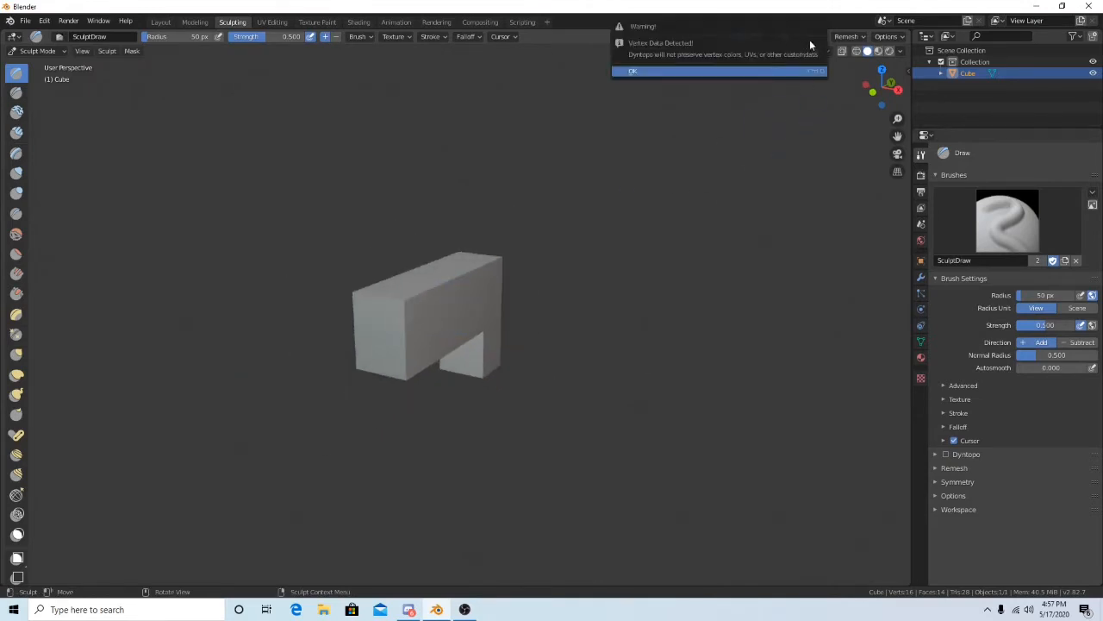
left_click(783, 37)
left_click(809, 37)
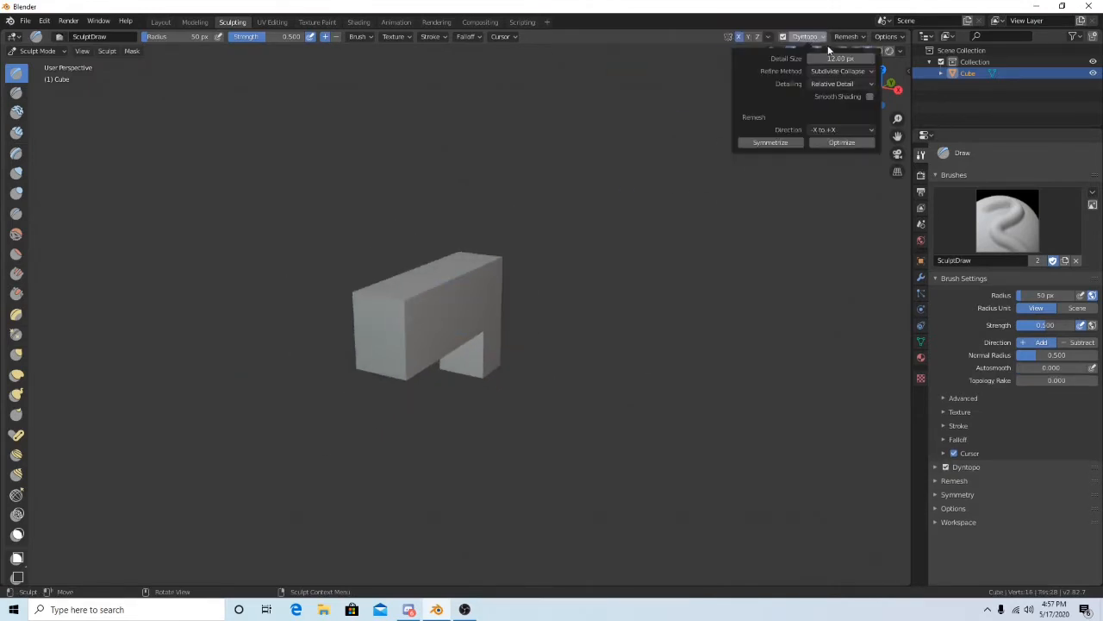
- Choose the Crease brush for sculpting the block's side face
middle_click_drag(591, 284, 518, 291)
scroll(472, 318, "up", 3)
middle_click_drag(410, 293, 462, 300, "shift")
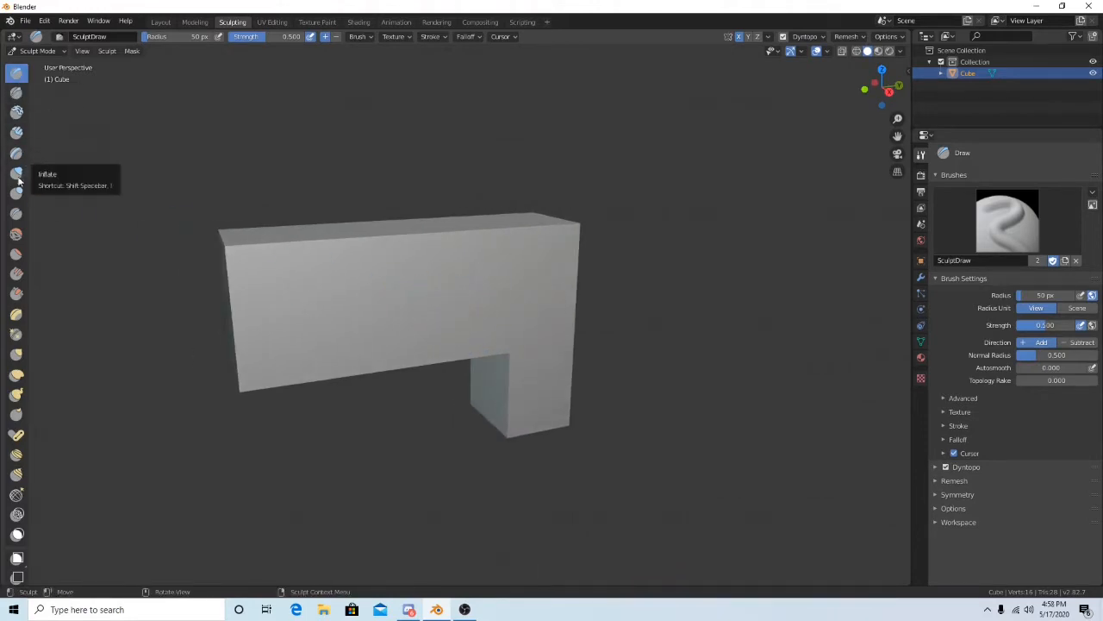
left_click(15, 213)
scroll(347, 291, "up", 3)
middle_click_drag(347, 291, 423, 313, "shift")
scroll(454, 312, "down", 2)
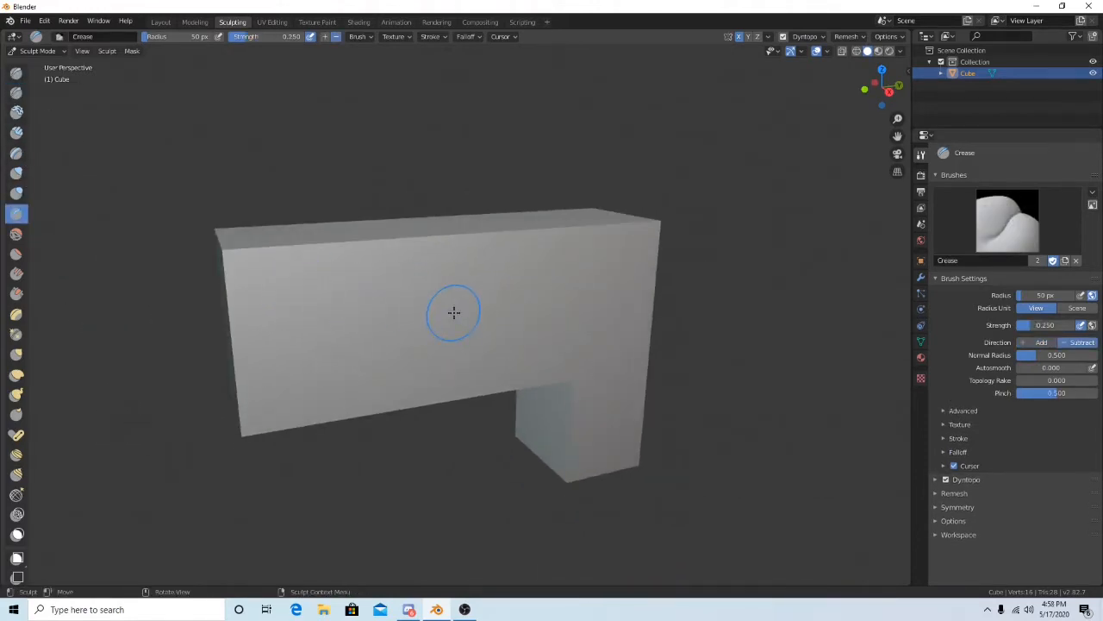
- Make a short test crease on the arm's side and set the brush radius to 13 px and strength to 0.600
left_click_drag(456, 309, 428, 322)
right_click(566, 153)
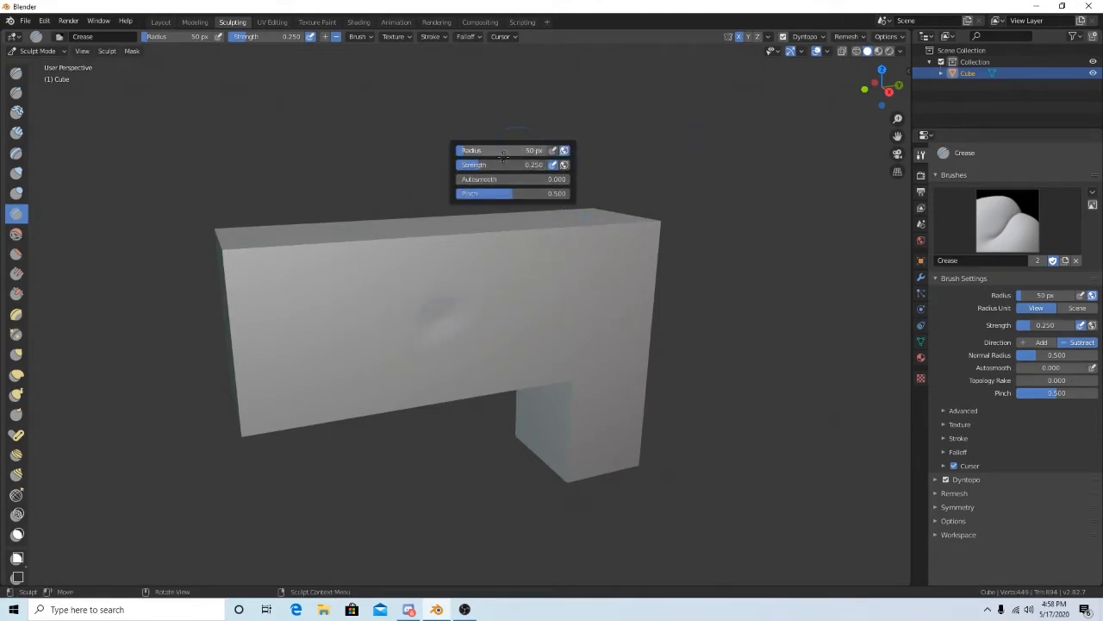
left_click_drag(534, 165, 515, 166)
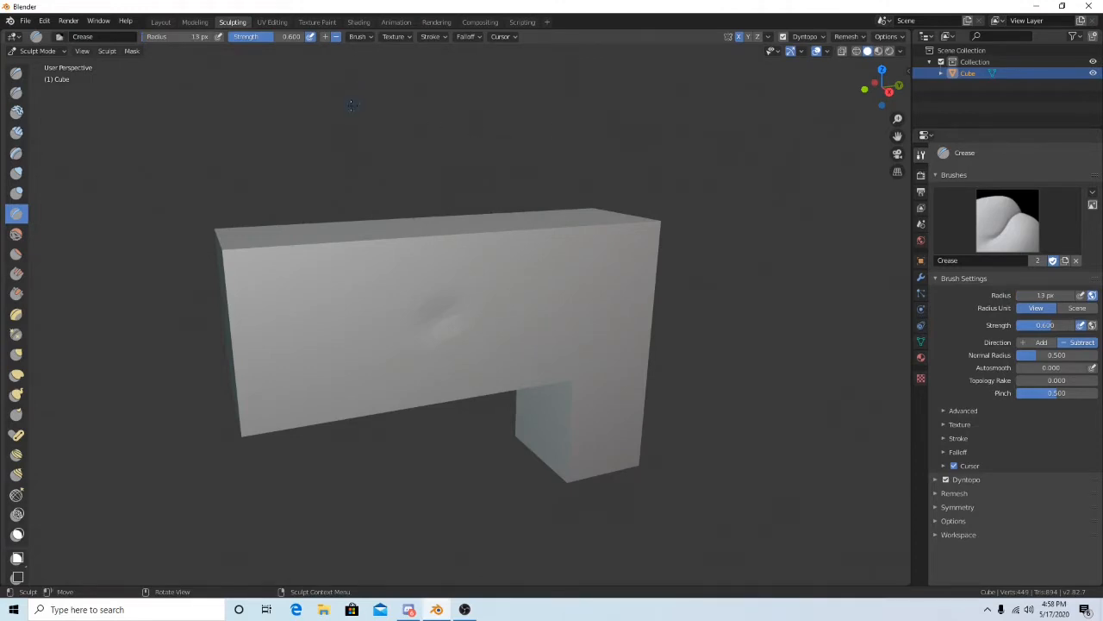
- Carve a slanted crease across the arm's side face and a short notch on its lower edge
mouse_move(411, 327)
left_mouse_down()
mouse_move(468, 289)
mouse_move(448, 307)
left_mouse_up()
mouse_move(402, 342)
middle_mouse_down()
mouse_move(502, 315)
mouse_move(512, 291)
mouse_move(367, 265)
middle_mouse_up()
left_click_drag(363, 246, 379, 243)
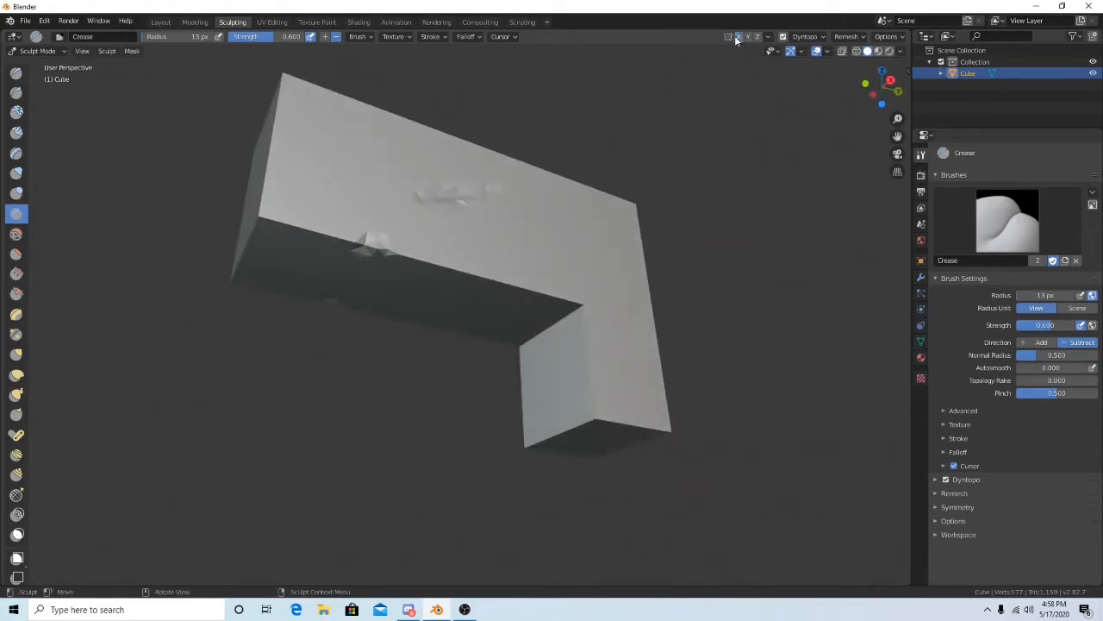
- Turn off X symmetry and carve a crease on the leg's inner edge
middle_click_drag(470, 203, 407, 219)
middle_click_drag(639, 329, 618, 338)
left_click_drag(556, 362, 569, 343)
middle_click_drag(600, 239, 629, 206)
- Set the Dyntopo detail size to 5.80 px and carve a slanted crease near the block's upper outer corner
left_click(807, 38)
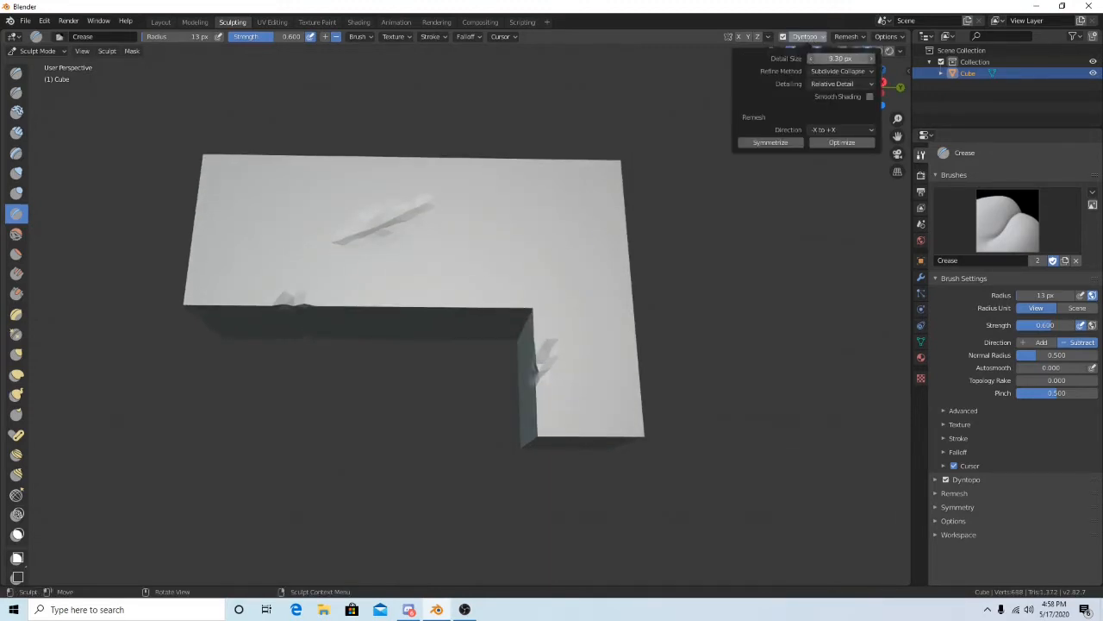
mouse_move(602, 178)
left_mouse_down()
mouse_move(604, 201)
mouse_move(565, 228)
left_mouse_up()
mouse_move(617, 221)
middle_mouse_down()
mouse_move(611, 262)
mouse_move(708, 183)
middle_mouse_up()
scroll(614, 264, "up", 4)
- Set the Dyntopo detailing to Constant Detail and carve a slanted crease above the one near the upper outer corner
left_click(821, 37)
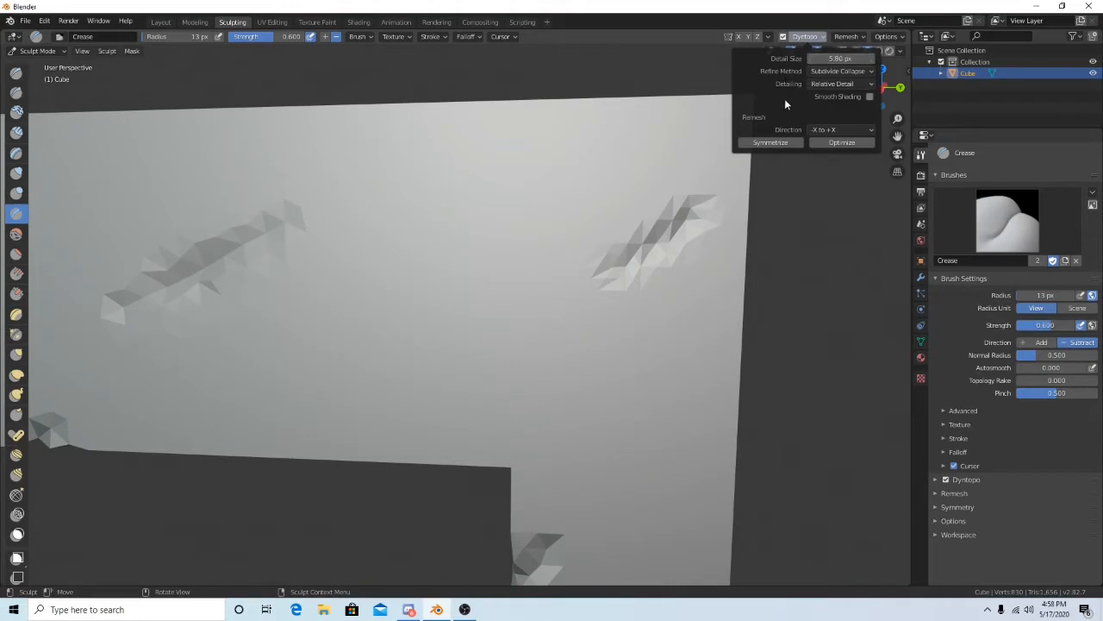
left_click(836, 84)
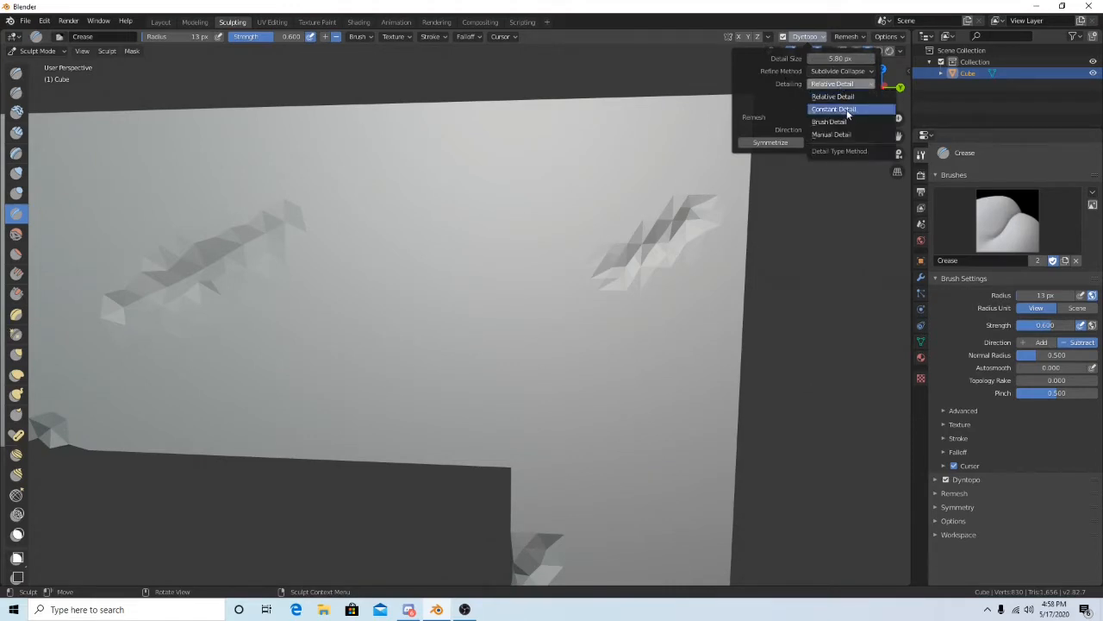
left_click_drag(601, 129, 561, 183)
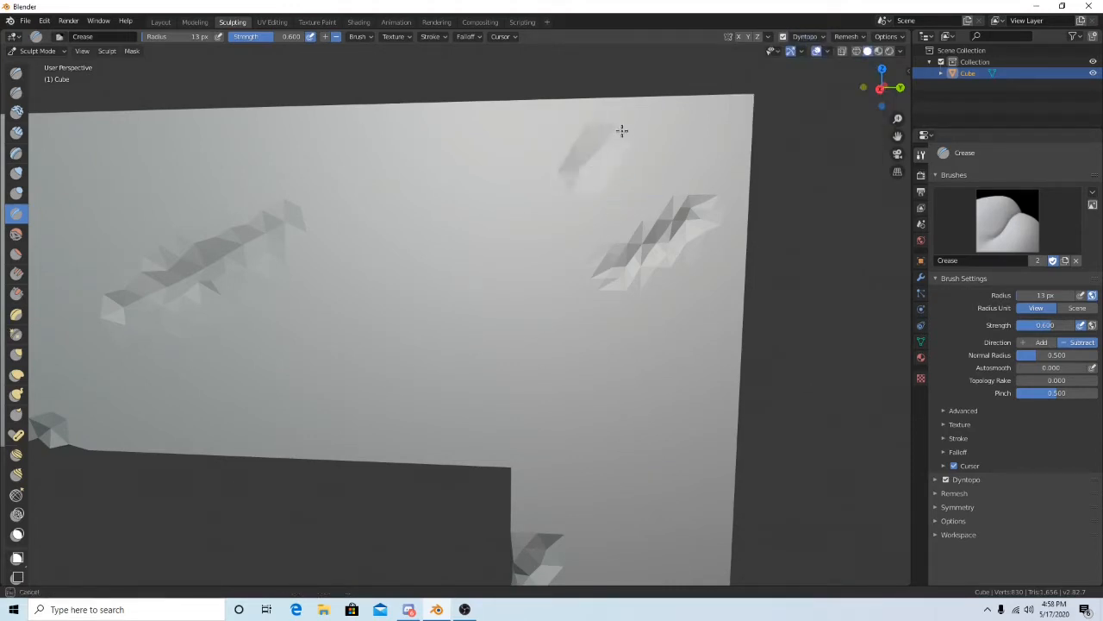
left_click_drag(622, 130, 576, 184)
- Adjust the Constant Detail resolution and carve more test creases along the upper part of the side face
left_click(804, 36)
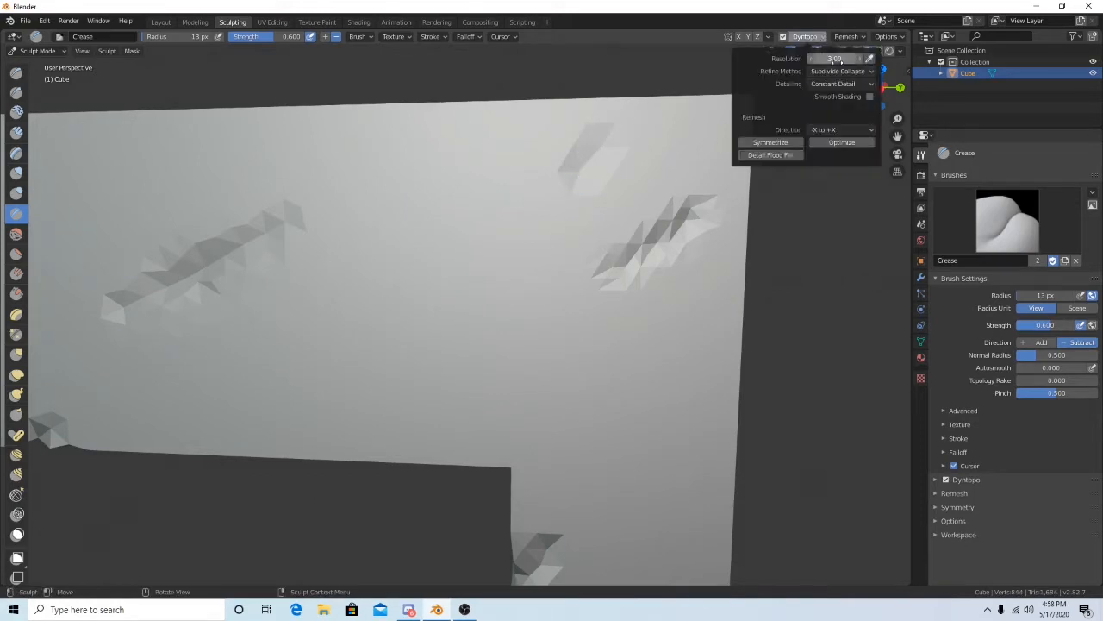
left_click_drag(612, 152, 541, 199)
left_click(802, 37)
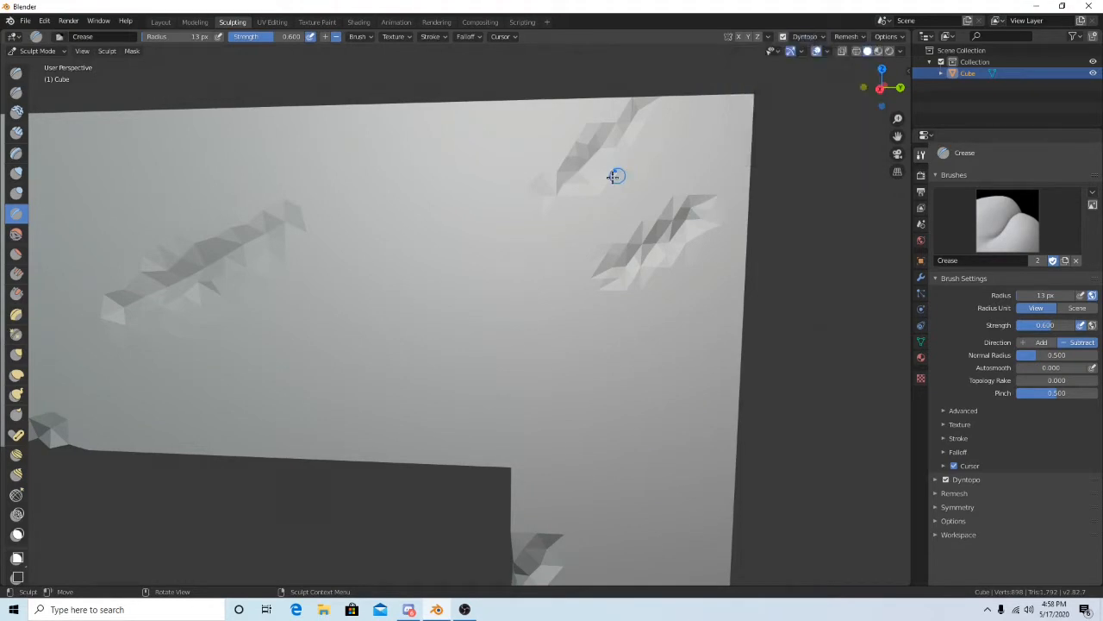
mouse_move(429, 189)
left_mouse_down()
mouse_move(464, 125)
mouse_move(472, 129)
mouse_move(435, 180)
left_mouse_up()
- Undo all the test creases on the block and open the Dyntopo settings
mouse_move(423, 202)
middle_mouse_down()
mouse_move(470, 193)
mouse_move(574, 212)
middle_mouse_up()
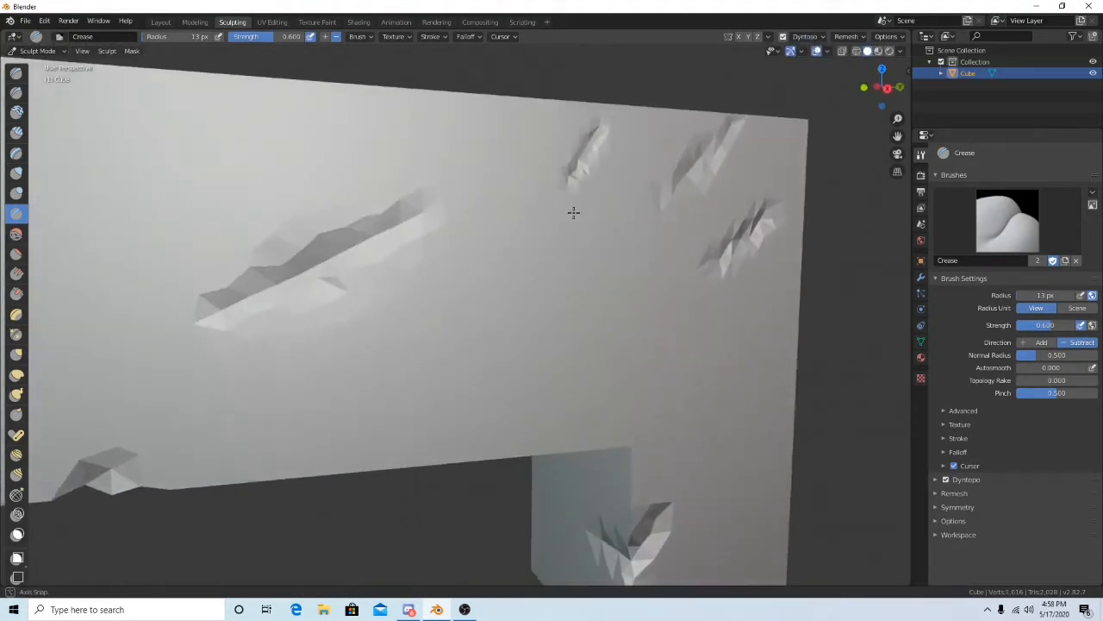
scroll(586, 253, "down", 4)
middle_click_drag(586, 254, 567, 265)
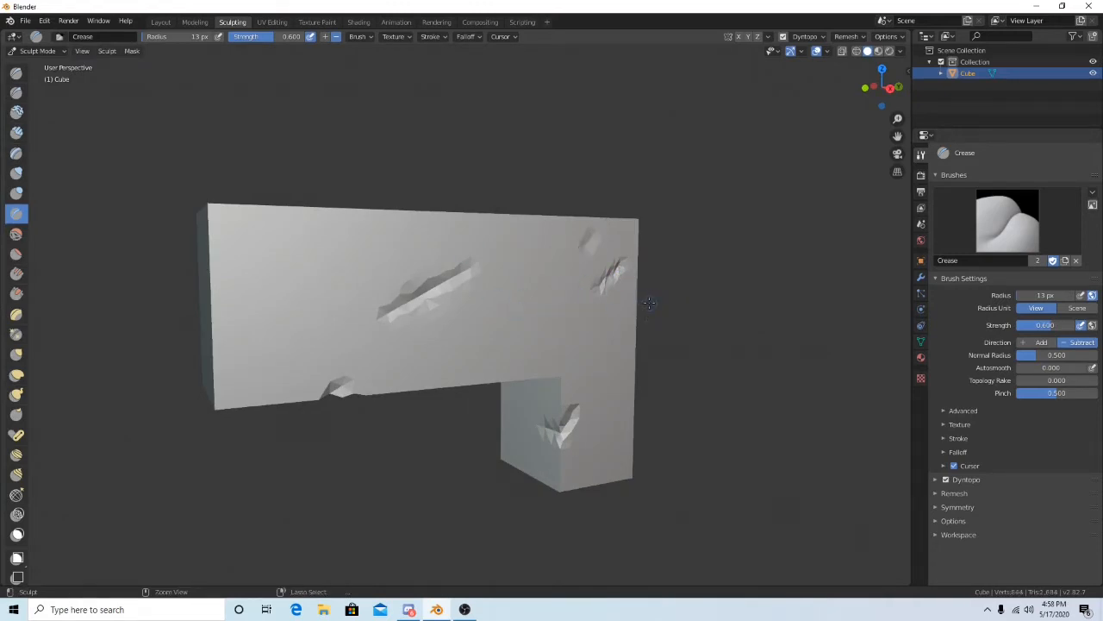
key("ctrl+z")
key("ctrl+z")
key("ctrl+z")
key("ctrl+z")
key("ctrl+z")
mouse_move(726, 198)
middle_mouse_down()
mouse_move(762, 68)
mouse_move(573, 261)
middle_mouse_up()
left_click(805, 36)
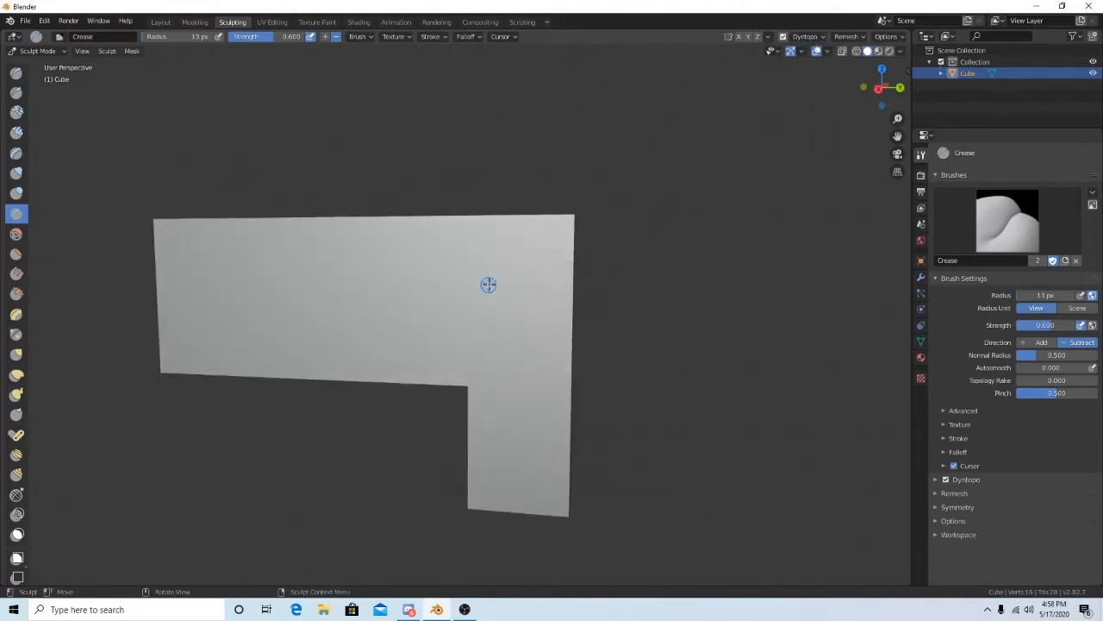
- Carve a slanted crease on the long arm's side face and an arched crease nearer the leg
middle_click_drag(489, 284, 459, 344)
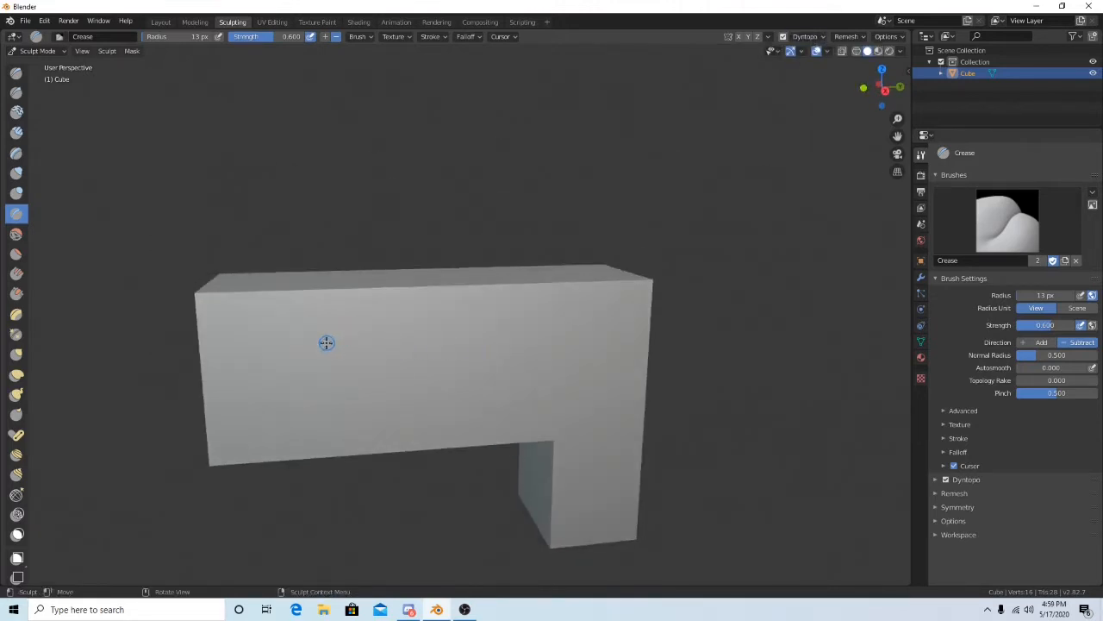
left_click_drag(326, 343, 394, 315)
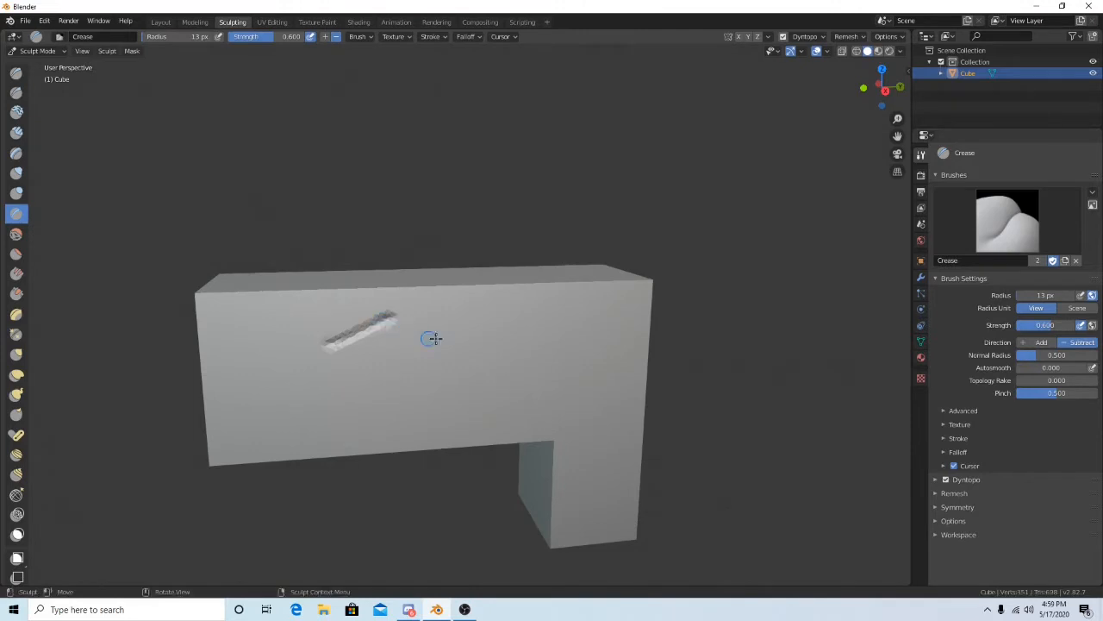
middle_click_drag(431, 337, 449, 367)
left_click_drag(456, 374, 480, 363)
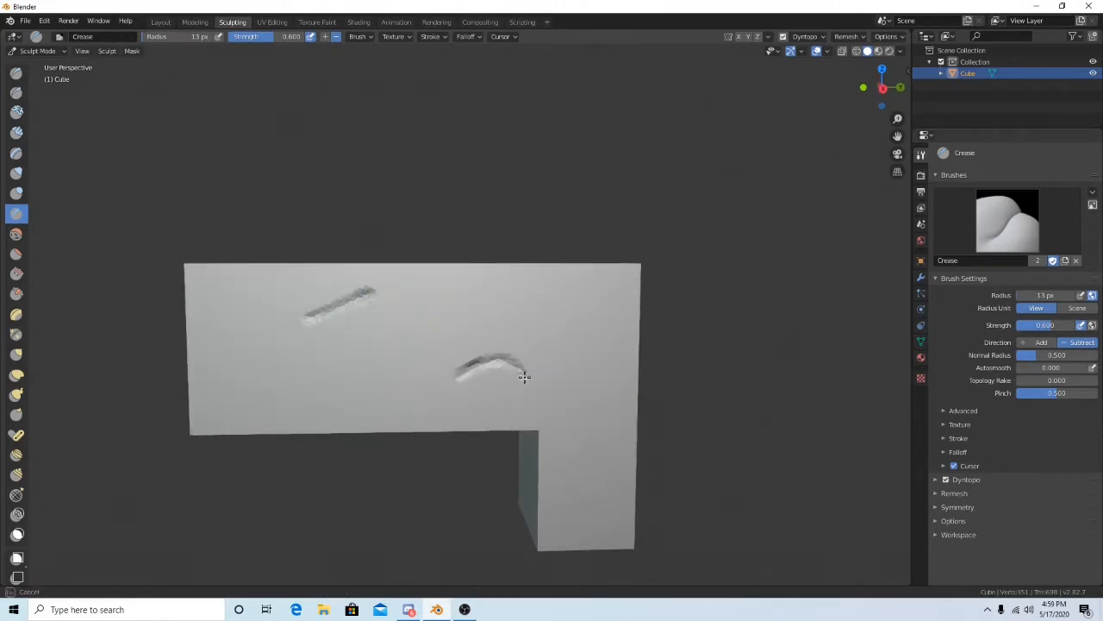
- Notch the block's outer vertical edge with a crease and carve a short one near the side face's upper outer corner
middle_click_drag(566, 382, 517, 342)
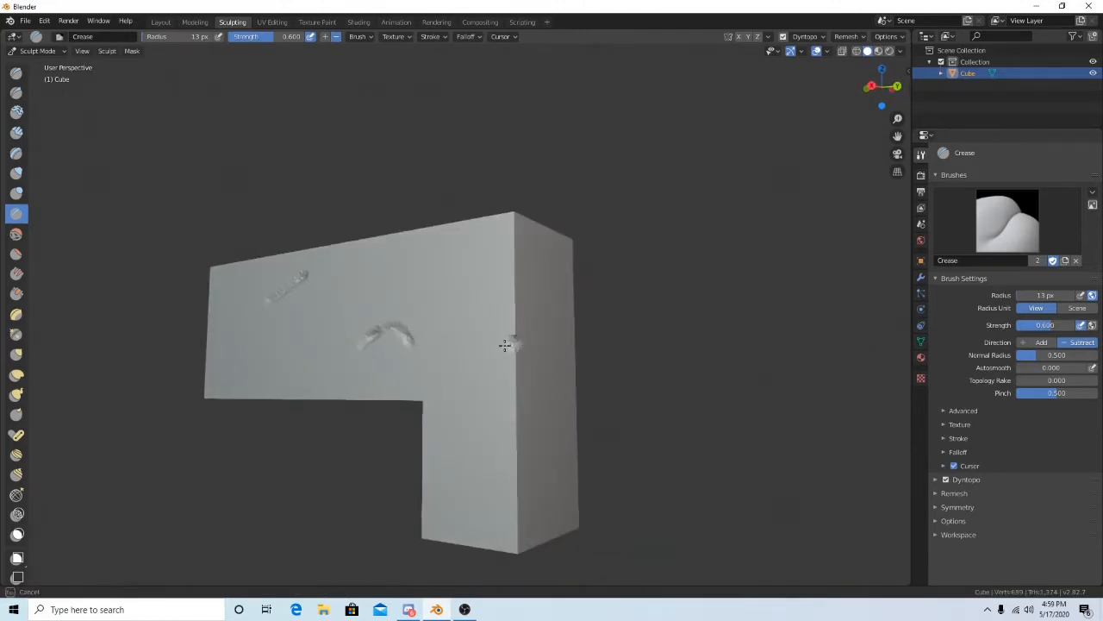
mouse_move(514, 342)
middle_mouse_down()
mouse_move(505, 359)
mouse_move(514, 350)
middle_mouse_up()
left_click_drag(472, 312, 497, 293)
- Carve a cluster of overlapping rough creases along the lower edge of the long arm's side face
mouse_move(497, 293)
middle_mouse_down()
mouse_move(510, 322)
mouse_move(409, 335)
middle_mouse_up()
mouse_move(382, 353)
left_mouse_down()
mouse_move(430, 340)
mouse_move(434, 355)
left_mouse_up()
scroll(457, 358, "up", 5)
mouse_move(448, 362)
middle_mouse_down()
mouse_move(439, 374)
mouse_move(442, 362)
middle_mouse_up()
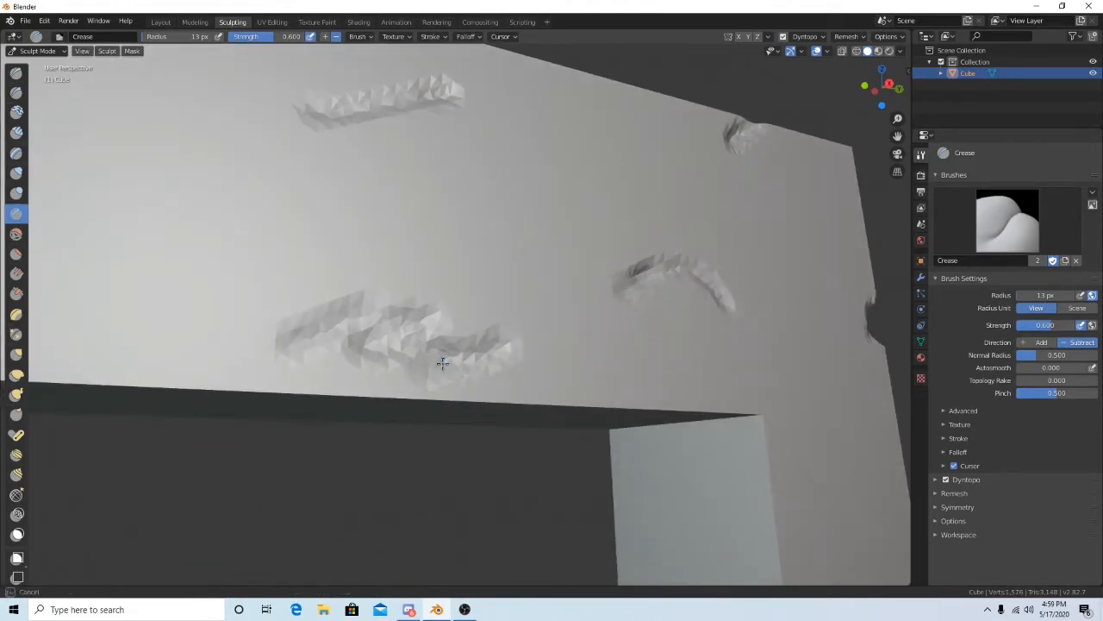
mouse_move(281, 355)
left_mouse_down()
mouse_move(320, 333)
mouse_move(233, 323)
mouse_move(278, 353)
mouse_move(264, 369)
mouse_move(252, 359)
left_mouse_up()
- Try to carve a dense swirl of creases over the long arm's end face
middle_click_drag(237, 366, 537, 301)
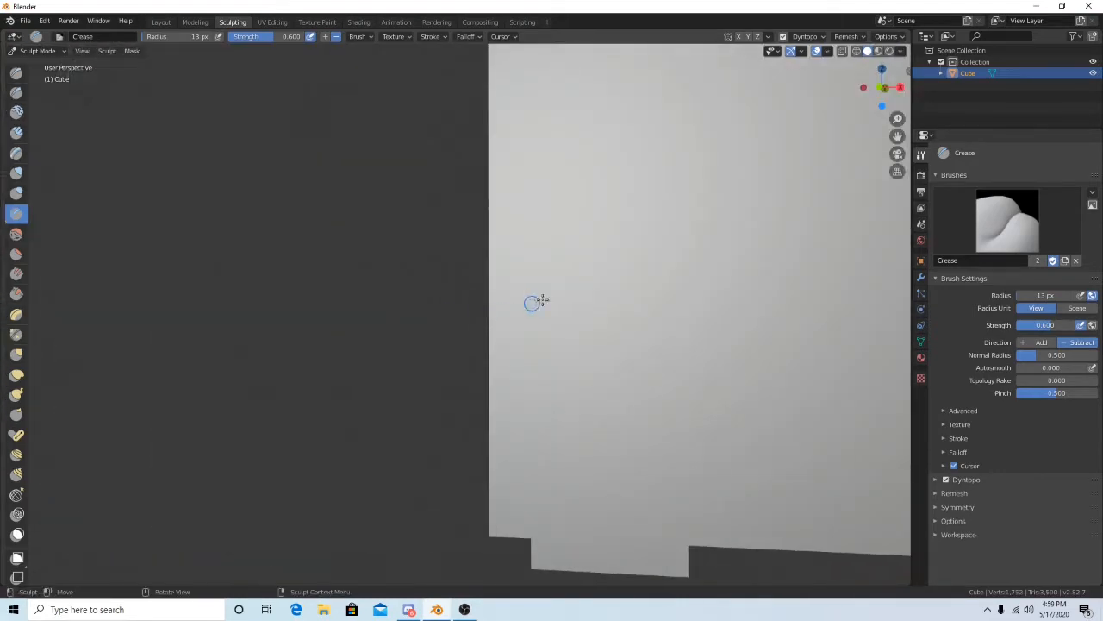
scroll(608, 293, "down", 5)
mouse_move(537, 184)
left_mouse_down()
mouse_move(591, 345)
mouse_move(544, 205)
mouse_move(591, 286)
mouse_move(595, 249)
mouse_move(603, 285)
mouse_move(575, 338)
mouse_move(525, 254)
mouse_move(593, 314)
left_mouse_up()
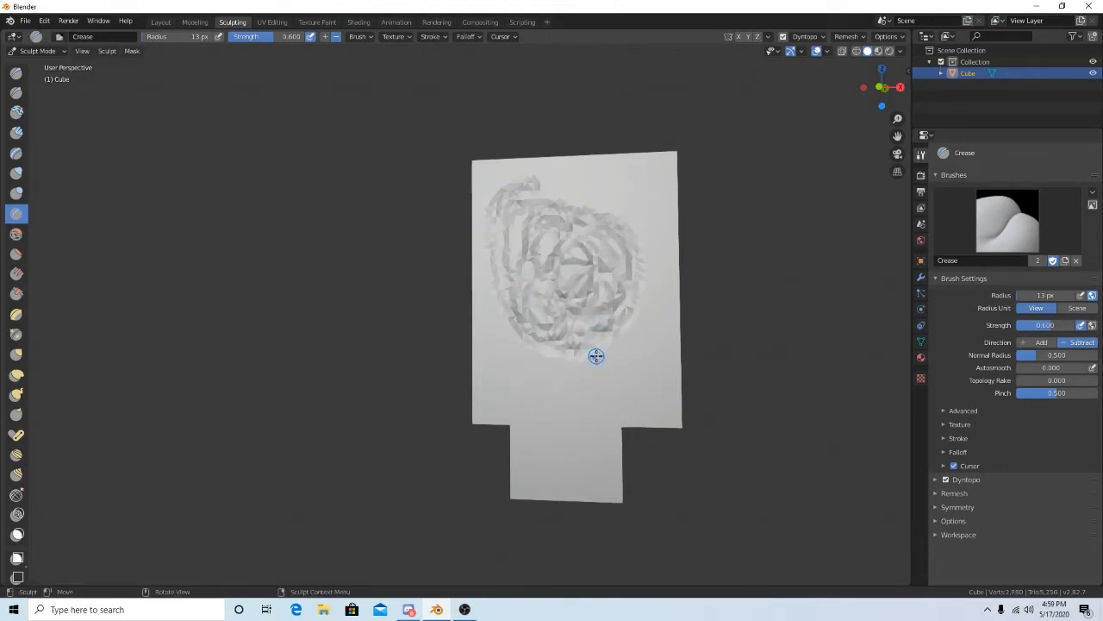
key("ctrl+z")
- Carve a diagonal crease across the upper corner of the long arm's end face and continue it along the adjoining side face
mouse_move(569, 176)
left_mouse_down()
mouse_move(476, 259)
mouse_move(576, 168)
mouse_move(561, 192)
left_mouse_up()
middle_click_drag(564, 168, 588, 212)
mouse_move(608, 234)
left_mouse_down()
mouse_move(515, 326)
mouse_move(522, 318)
left_mouse_up()
middle_click_drag(524, 320, 602, 348)
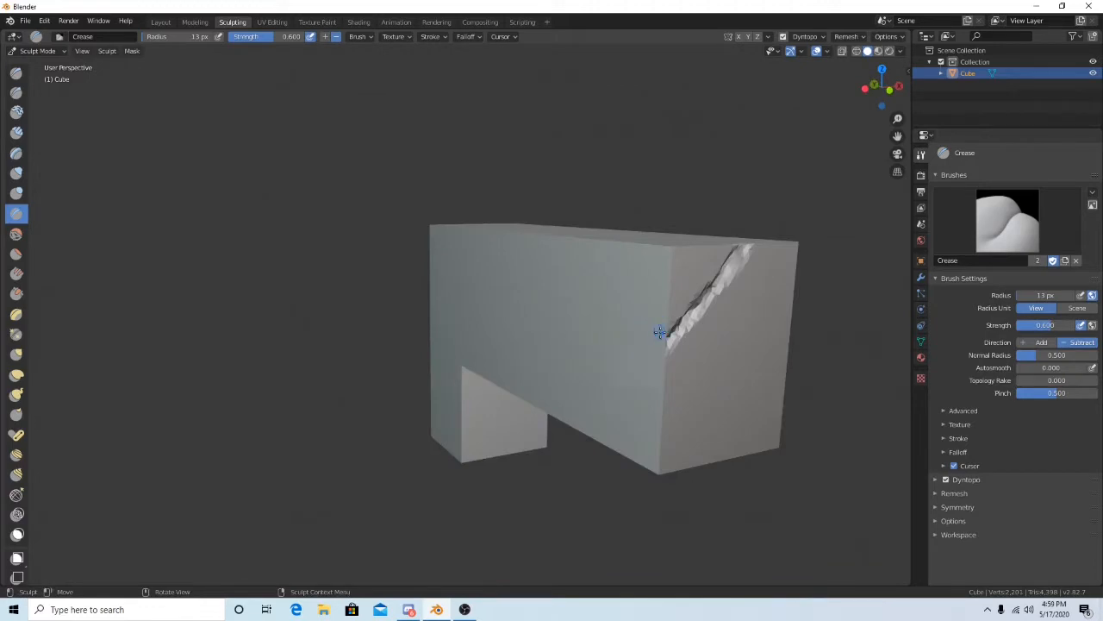
left_click_drag(660, 332, 675, 336)
middle_click_drag(561, 392, 620, 370)
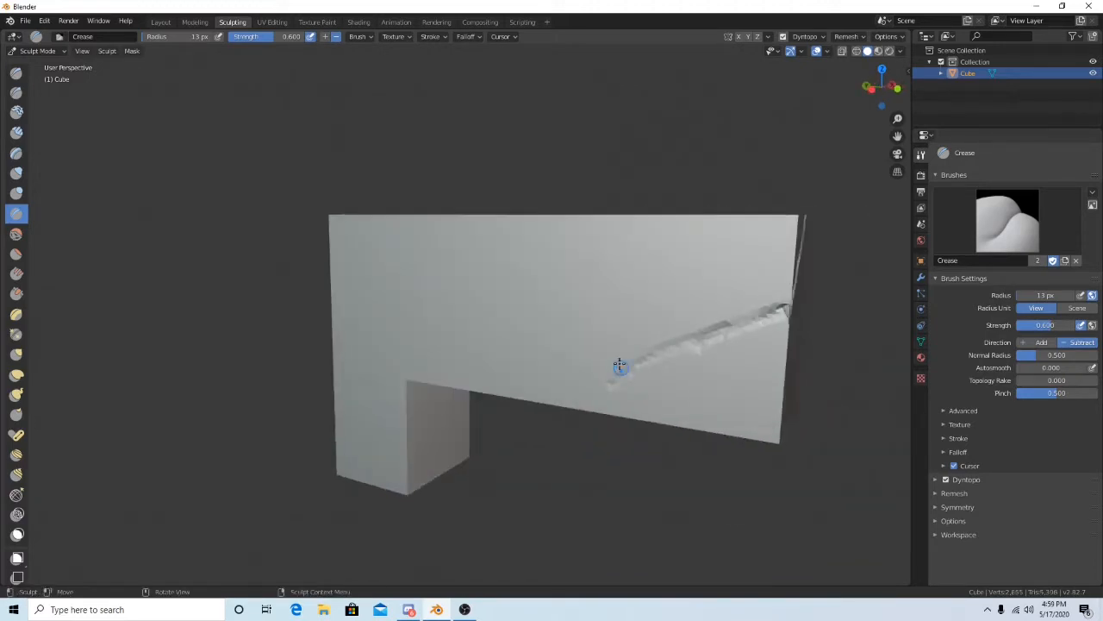
- Carve a bent crease in the middle of this side face and two short creases near the inner corner
mouse_move(539, 341)
left_mouse_down()
mouse_move(574, 284)
mouse_move(641, 263)
left_mouse_up()
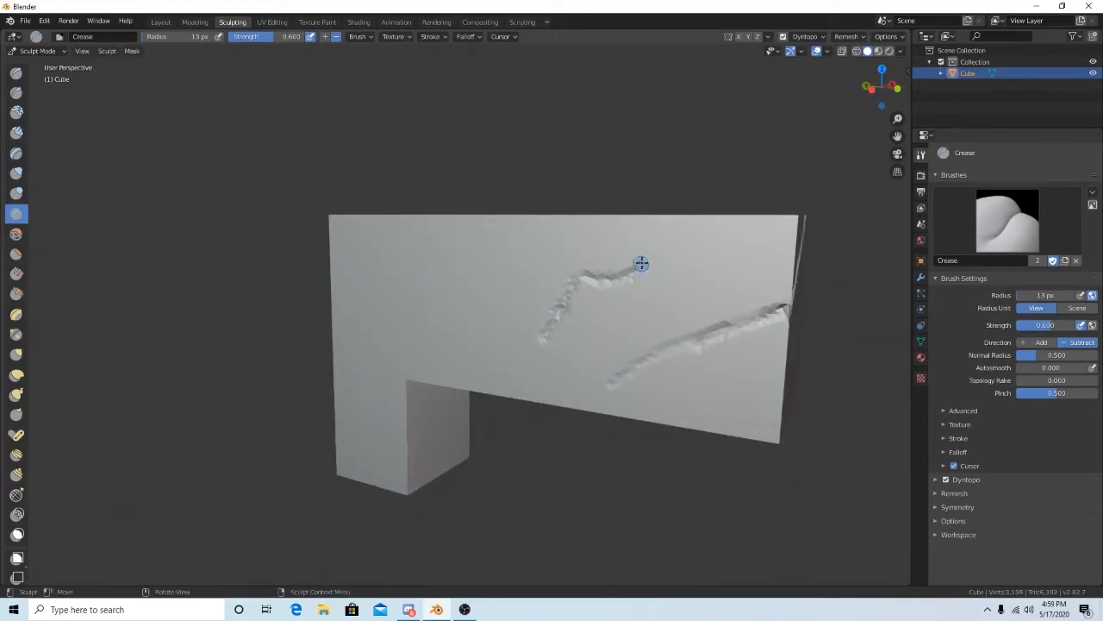
left_click_drag(410, 305, 427, 294)
middle_click_drag(457, 308, 498, 300)
left_click_drag(397, 361, 374, 377)
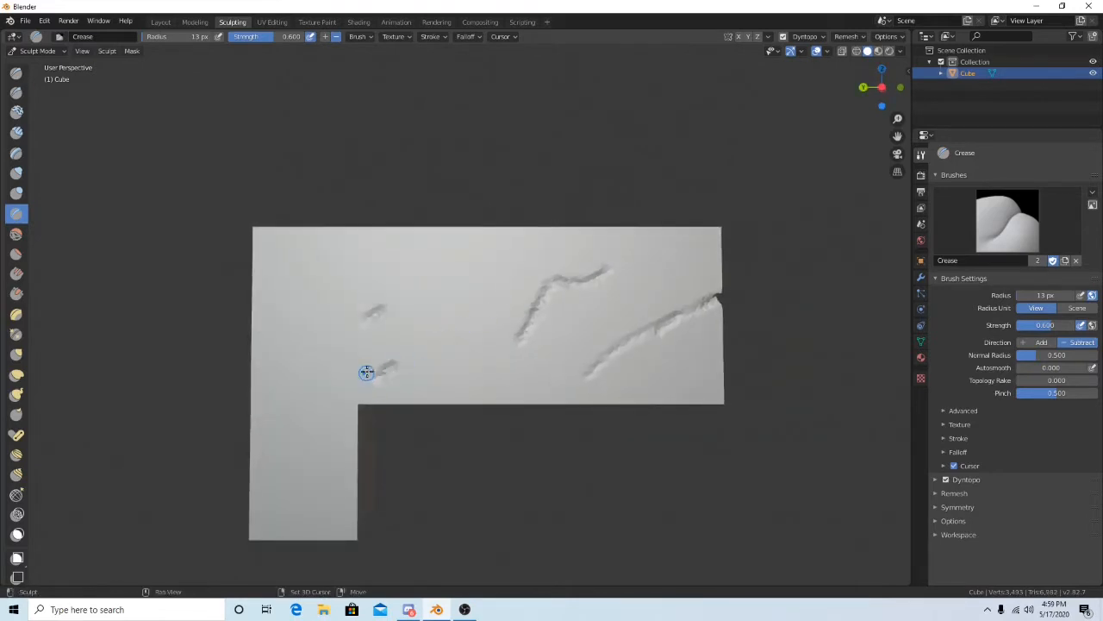
- Carve a short slanted crease where the leg meets the arm on the same side face
middle_click_drag(367, 372, 422, 318, "shift")
left_click_drag(377, 363, 362, 326)
middle_click_drag(328, 320, 304, 342)
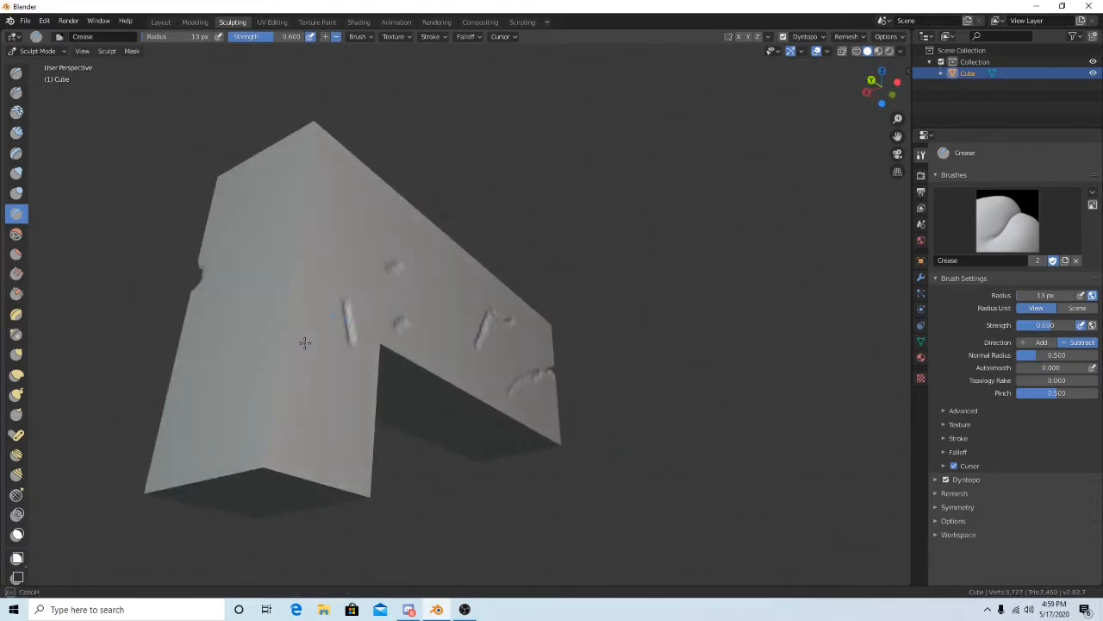
- Carve creases and edge chips over the leg's outer end face, its vertical edges and a corner of its underside
middle_click_drag(309, 304, 408, 337)
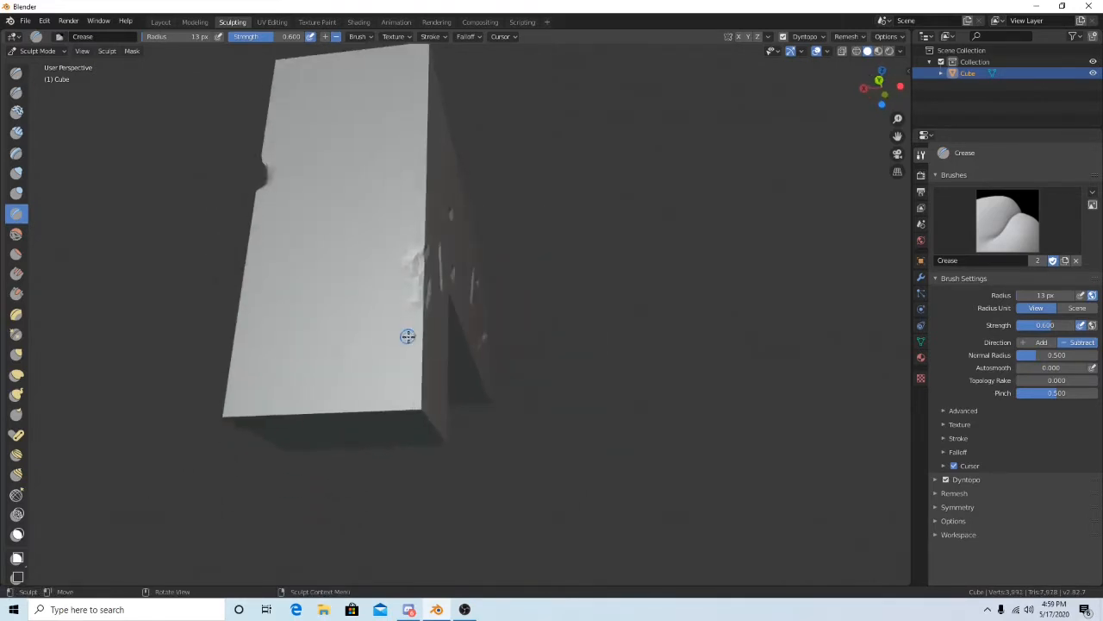
middle_click_drag(333, 303, 396, 268)
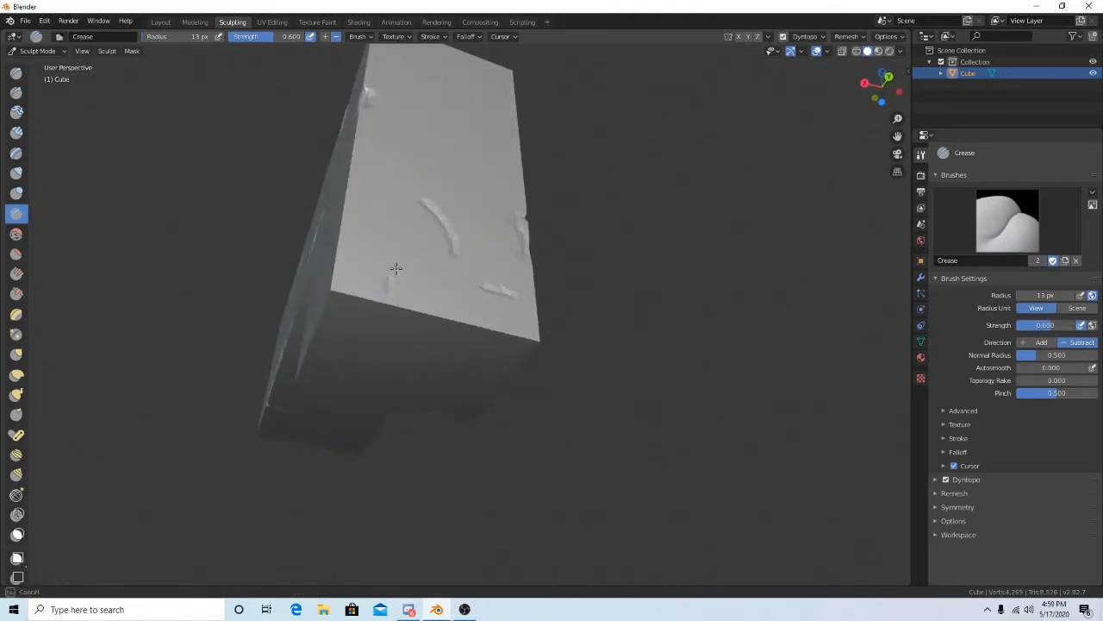
middle_click_drag(362, 344, 508, 242)
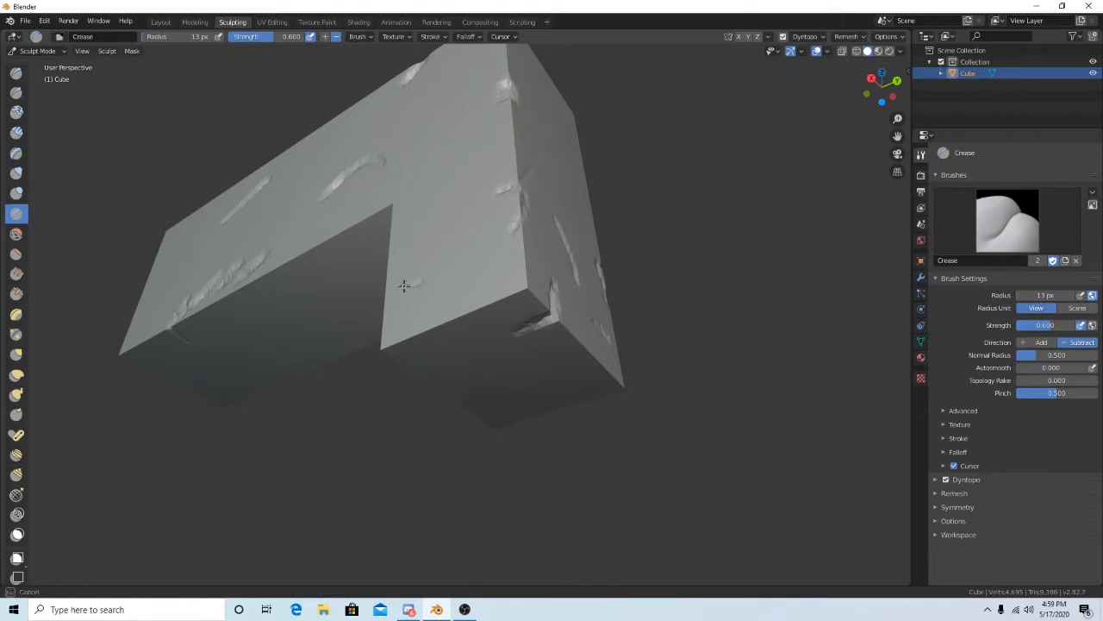
- Carve three short creases along the block's top face and widen the middle one into a gouge
mouse_move(424, 286)
middle_mouse_down()
mouse_move(477, 302)
mouse_move(543, 297)
mouse_move(598, 310)
mouse_move(600, 321)
mouse_move(601, 290)
mouse_move(633, 341)
middle_mouse_up()
mouse_move(519, 226)
left_mouse_down()
mouse_move(465, 231)
mouse_move(435, 217)
left_mouse_up()
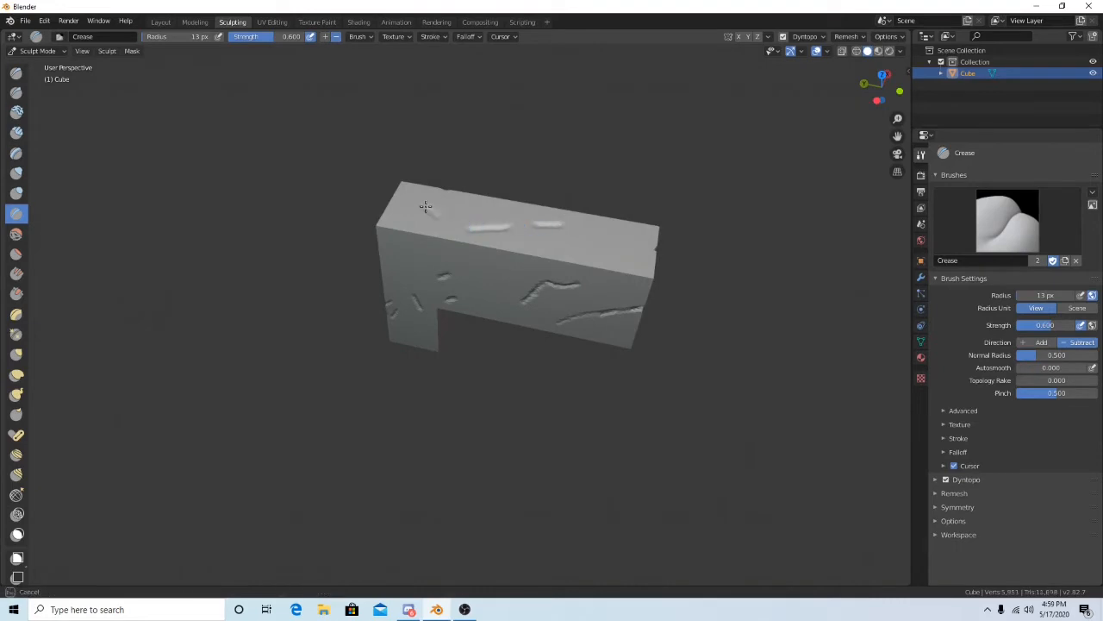
middle_click_drag(562, 246, 548, 260)
scroll(548, 260, "up", 4)
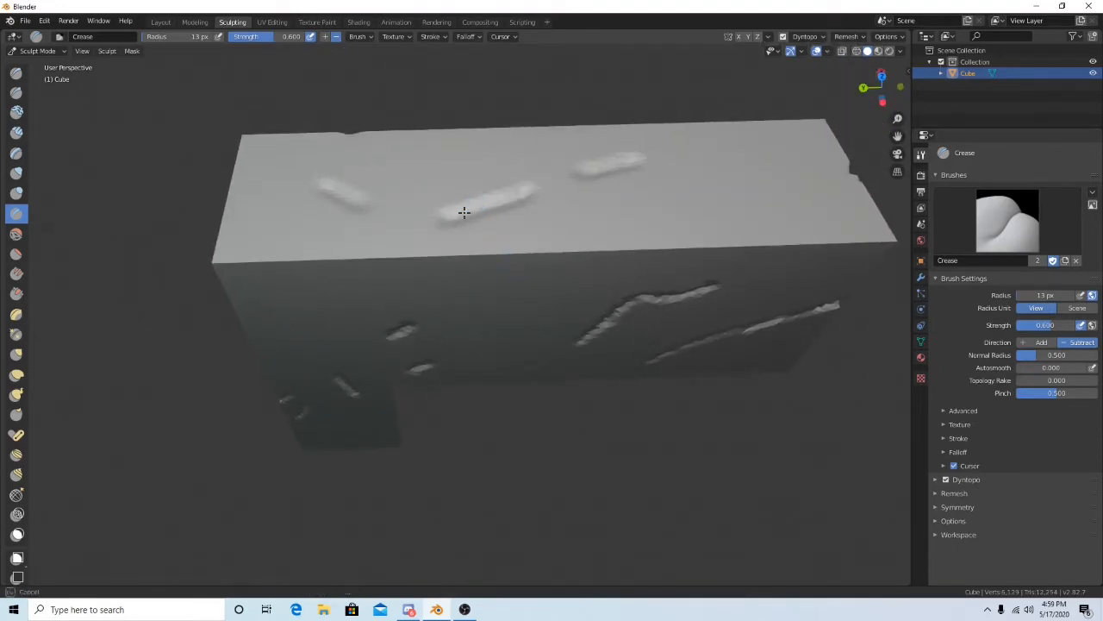
left_click_drag(463, 212, 524, 198)
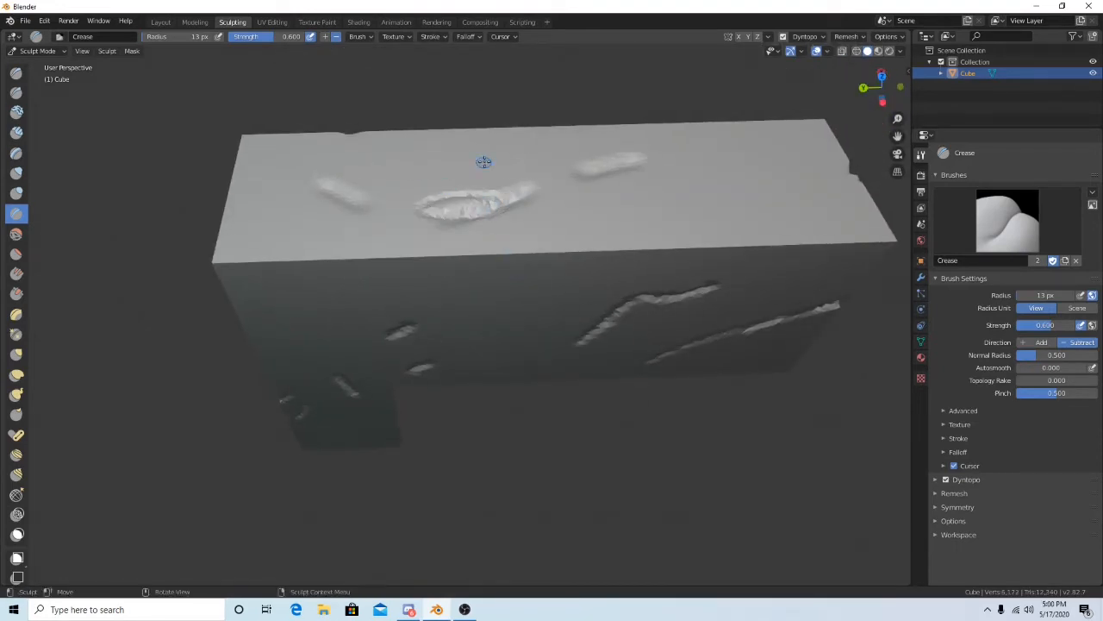
right_click(483, 162)
middle_click_drag(493, 80, 413, 47)
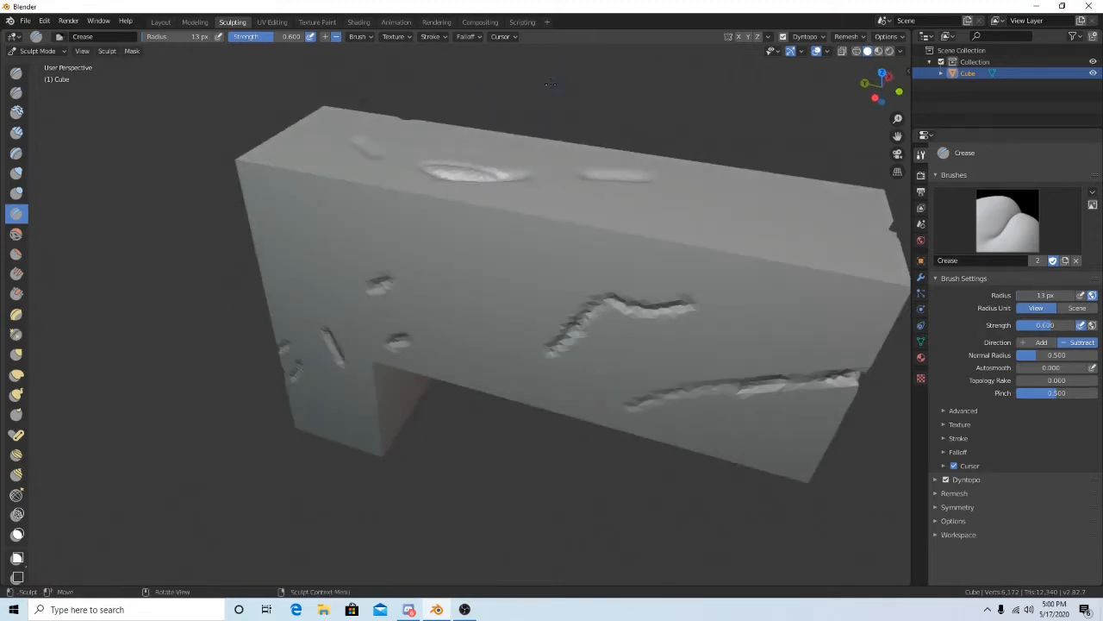
- Switch to the Shading workspace and assign the existing material named Material to the block
left_click(359, 22)
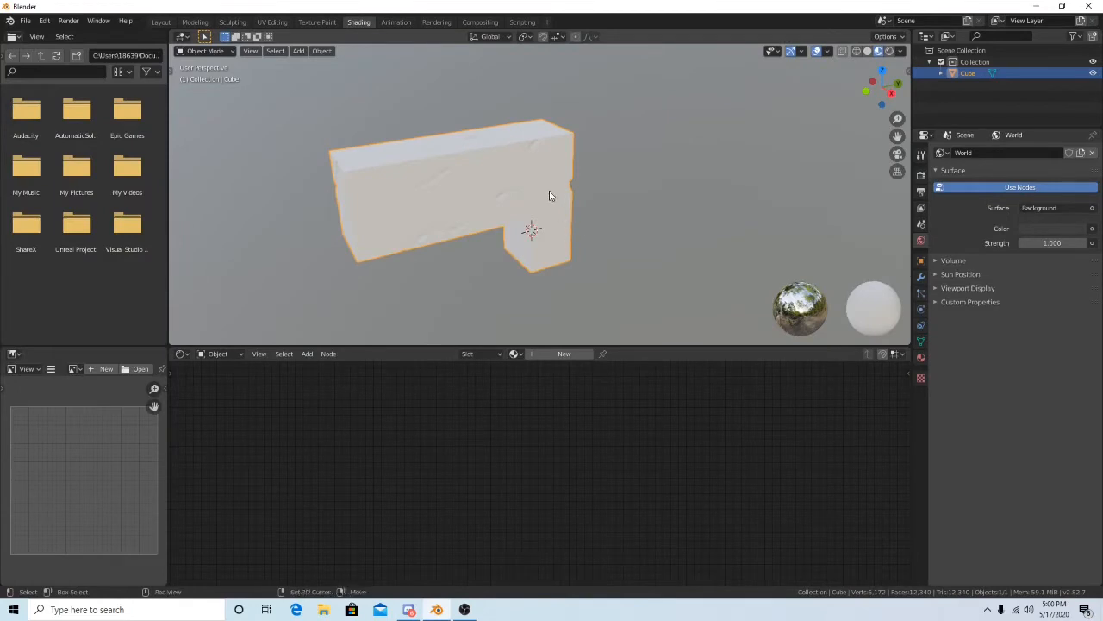
scroll(586, 249, "up", 3)
middle_click_drag(550, 192, 580, 163, "shift")
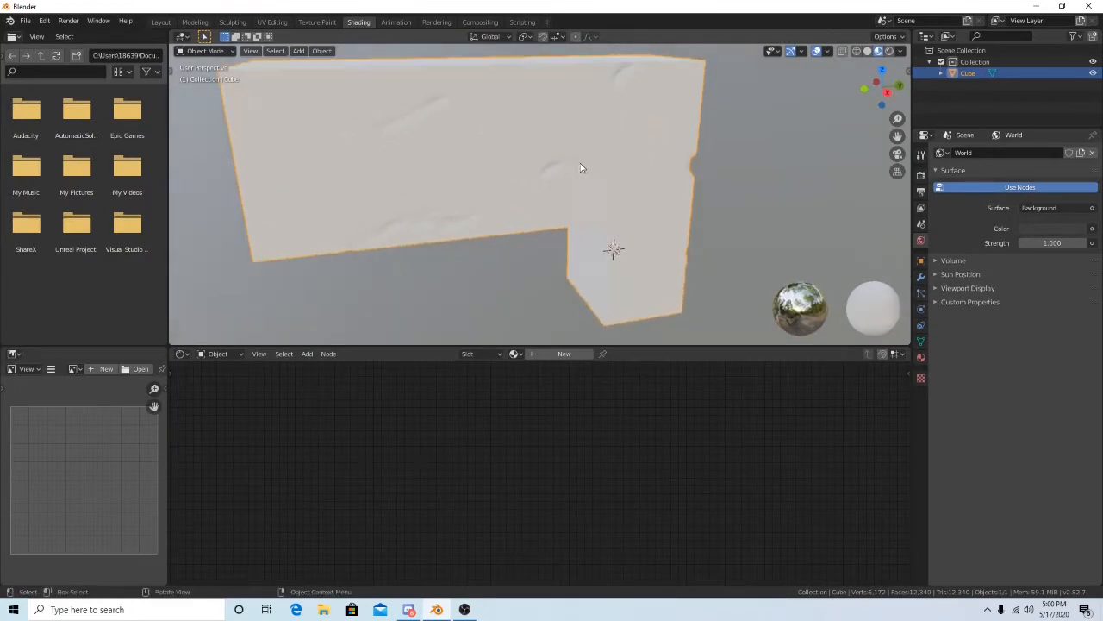
left_click(517, 355)
left_click(553, 372)
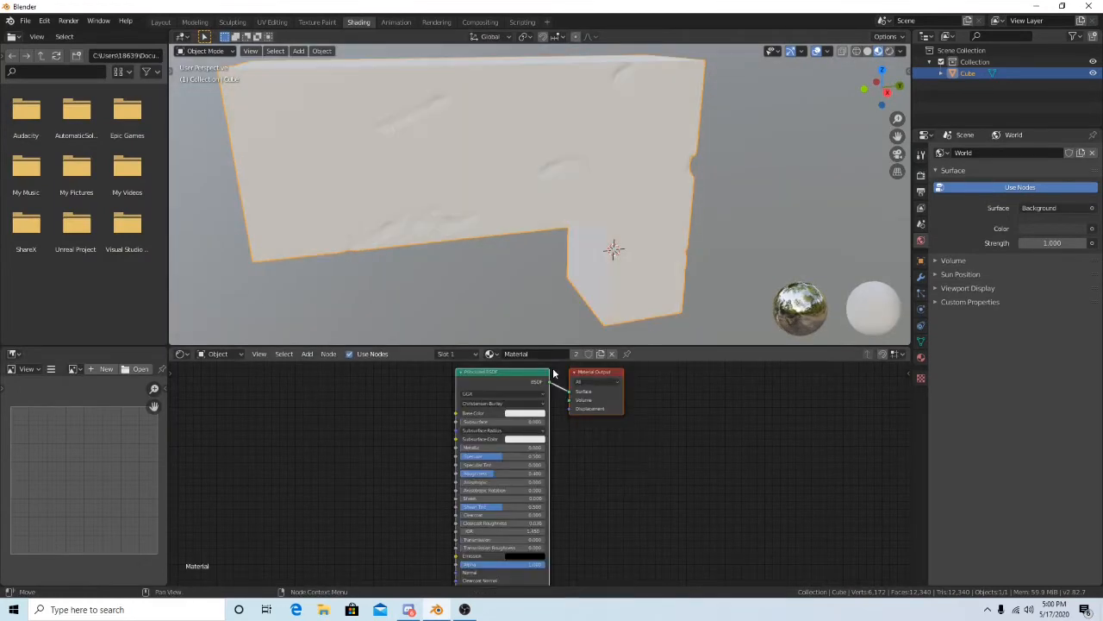
- Darken the material's base color to dark grey and set Metallic to about 0.909
left_click(525, 414)
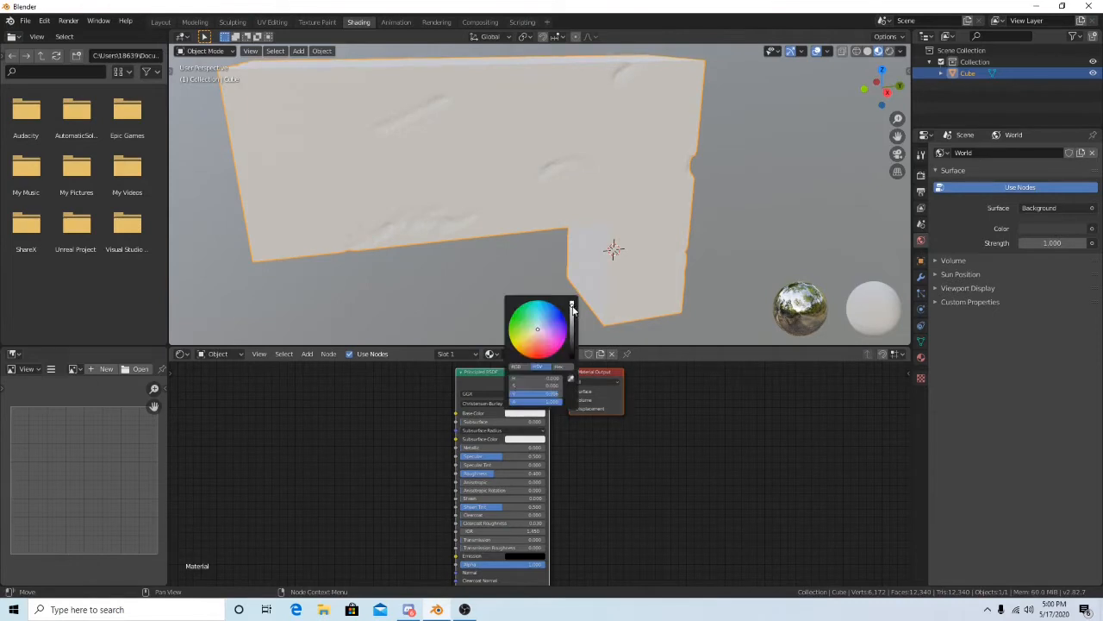
left_click_drag(572, 309, 572, 332)
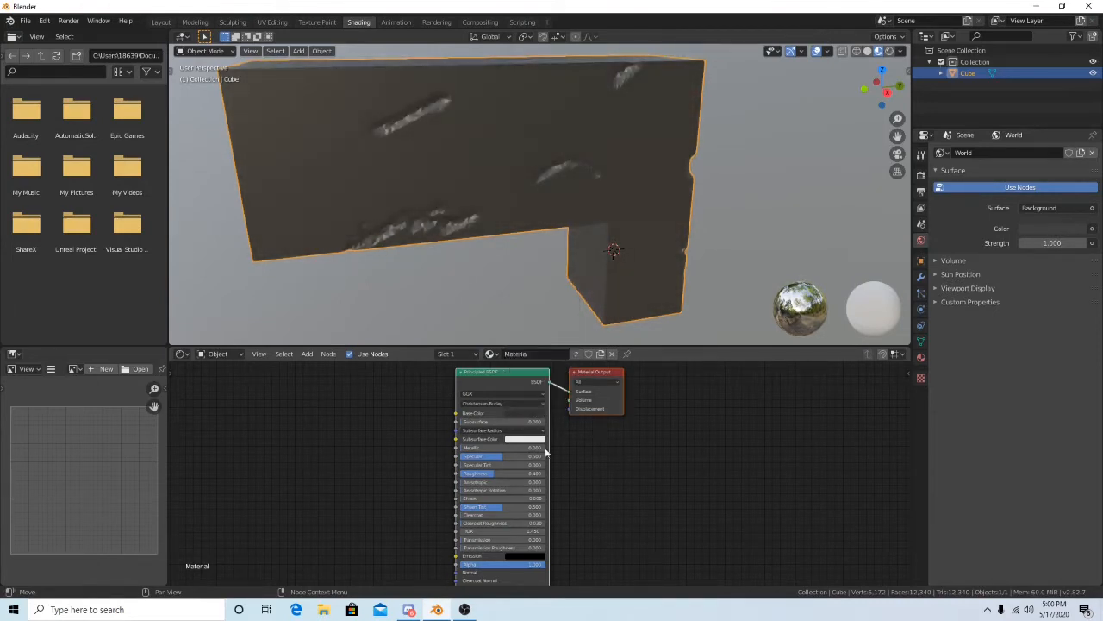
left_click_drag(470, 448, 524, 459)
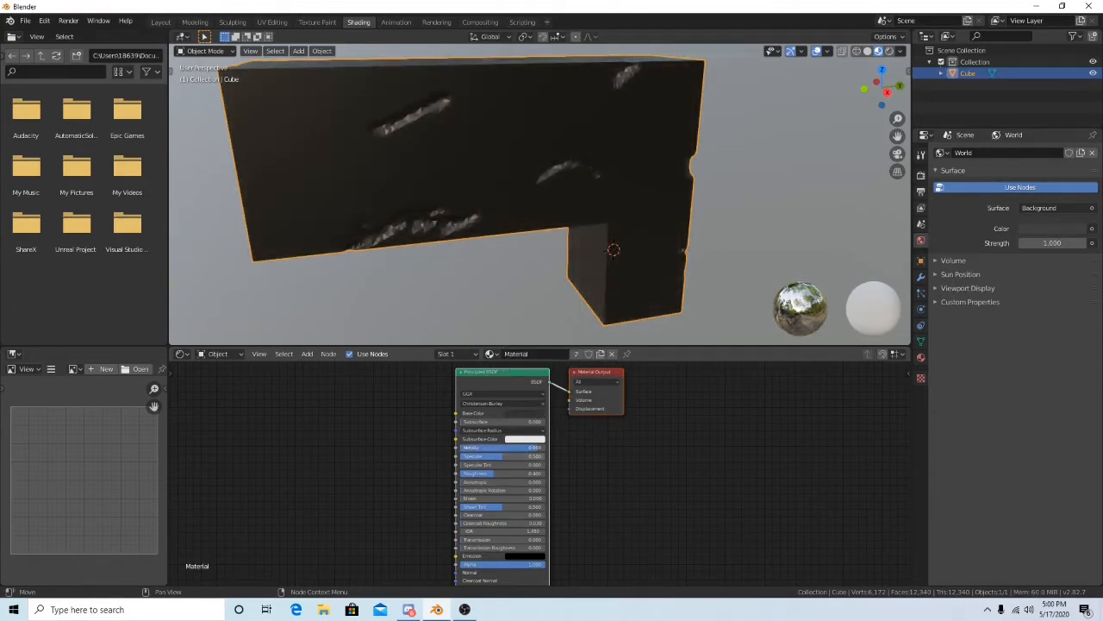
- Set the material's Specular to about 0.564, Roughness to 0.300 and Sheen to 0.395
middle_click_drag(483, 310, 455, 239)
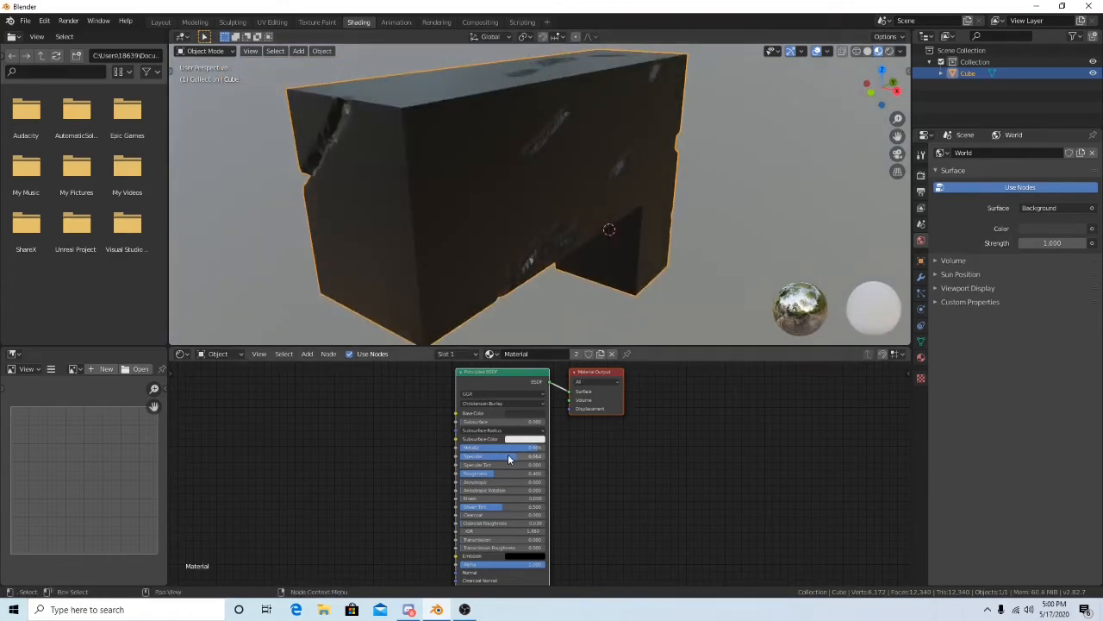
mouse_move(507, 455)
left_mouse_down()
mouse_move(522, 456)
mouse_move(487, 474)
left_mouse_up()
middle_click_drag(406, 229, 517, 217)
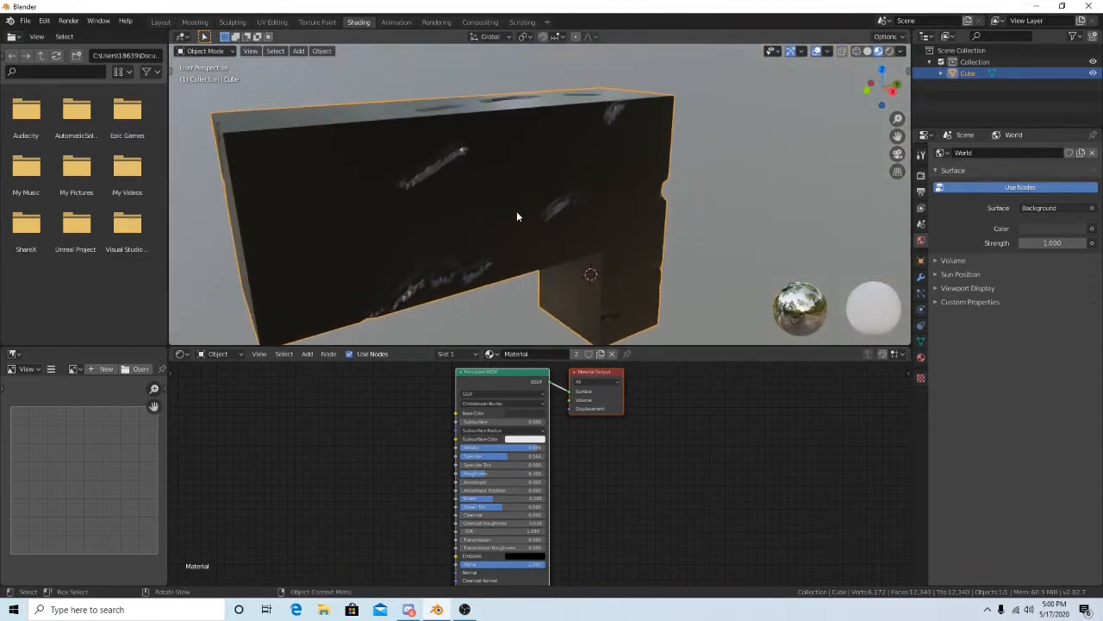
- Rename the material as "gun metal" and check it in the list of available materials
scroll(536, 210, "down", 5)
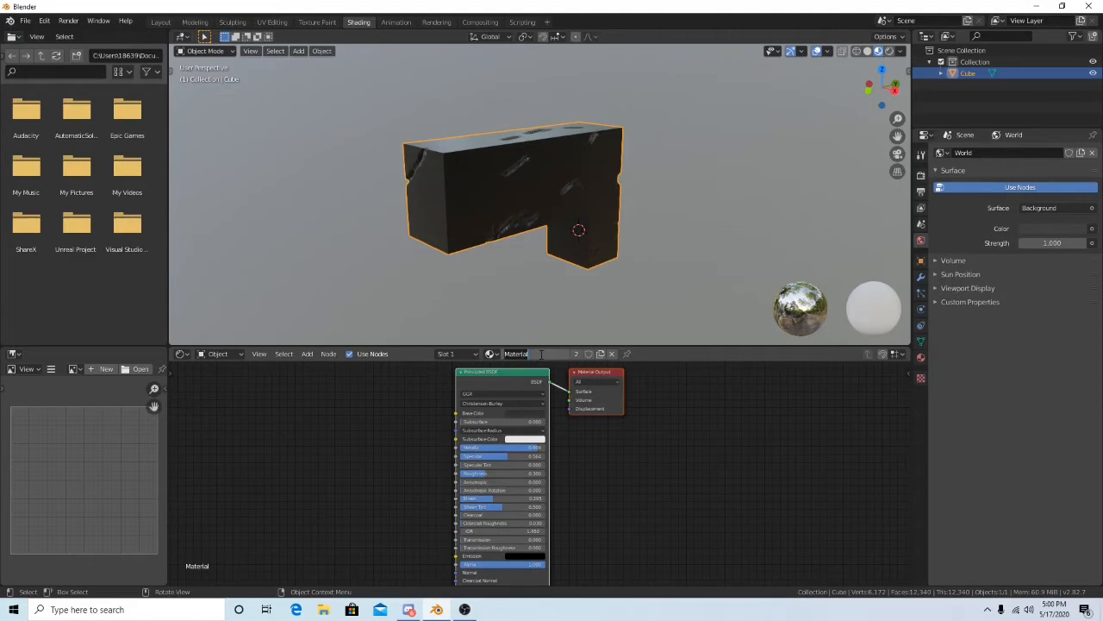
type("gun metal")
key("Return")
left_click(490, 354)
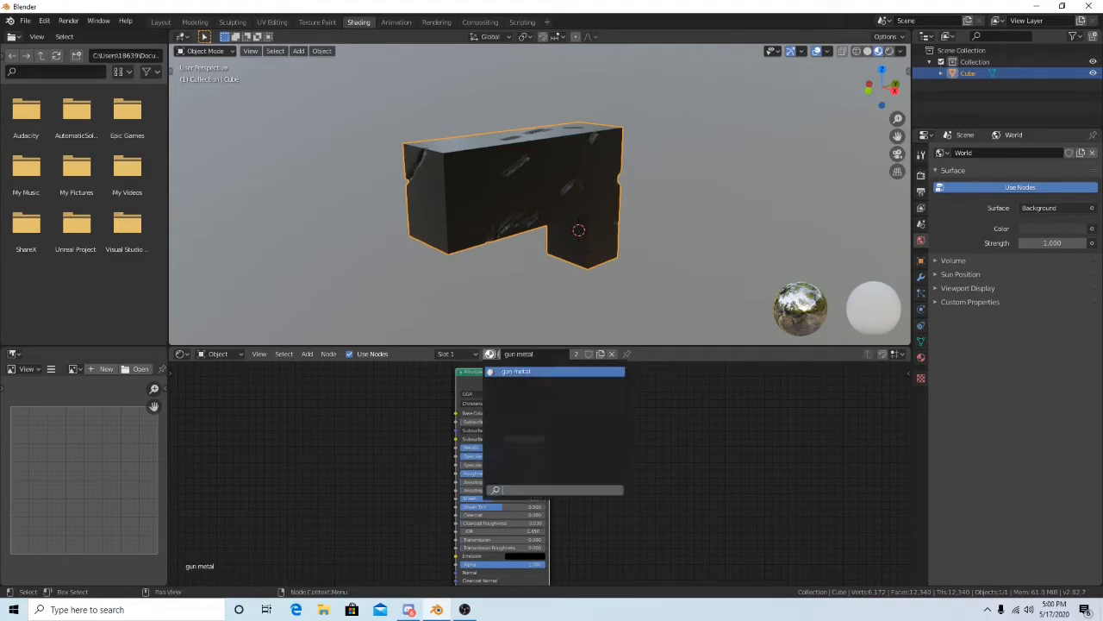
- Add a second material slot to the block and create a new material in it
left_click(921, 357)
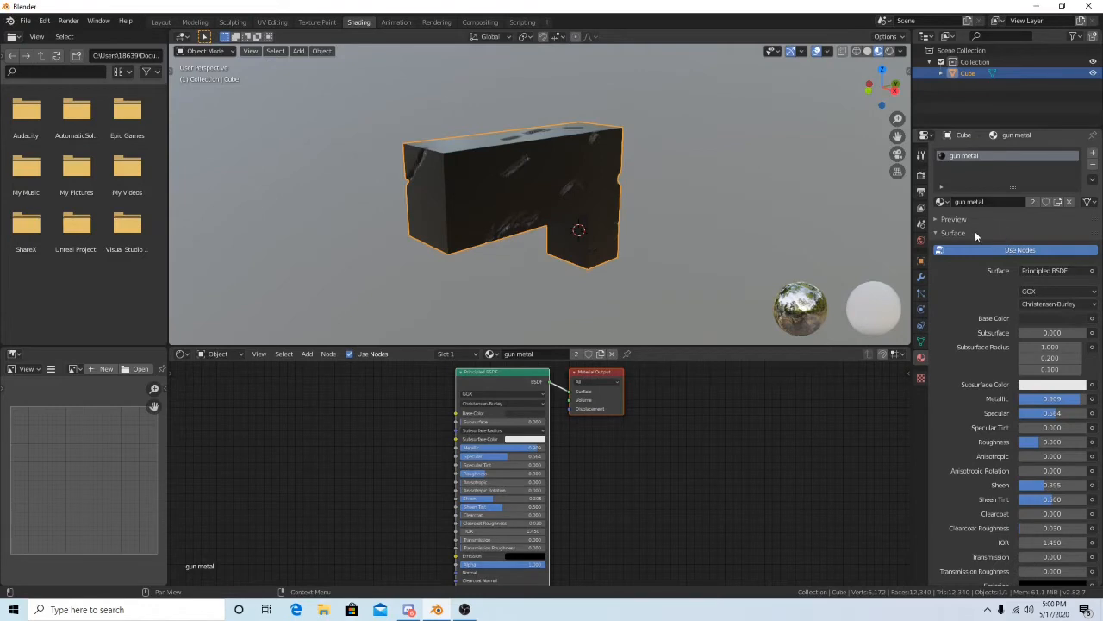
left_click(1093, 153)
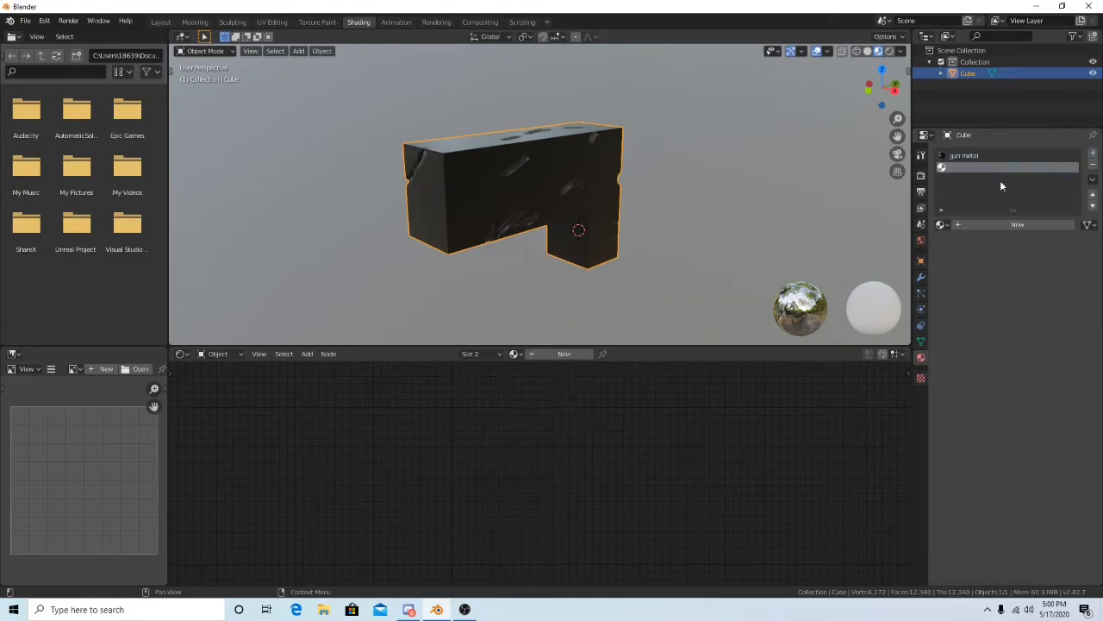
left_click(1018, 225)
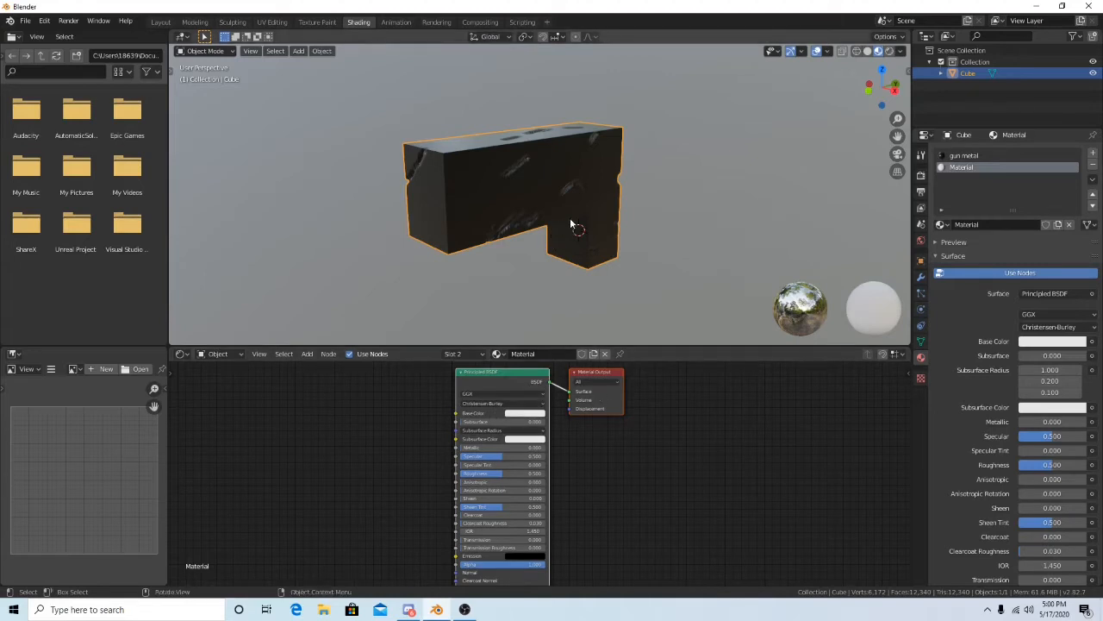
- Look through the new material's base color, preview and surface settings and the block's texture and mesh data properties
left_click(515, 414)
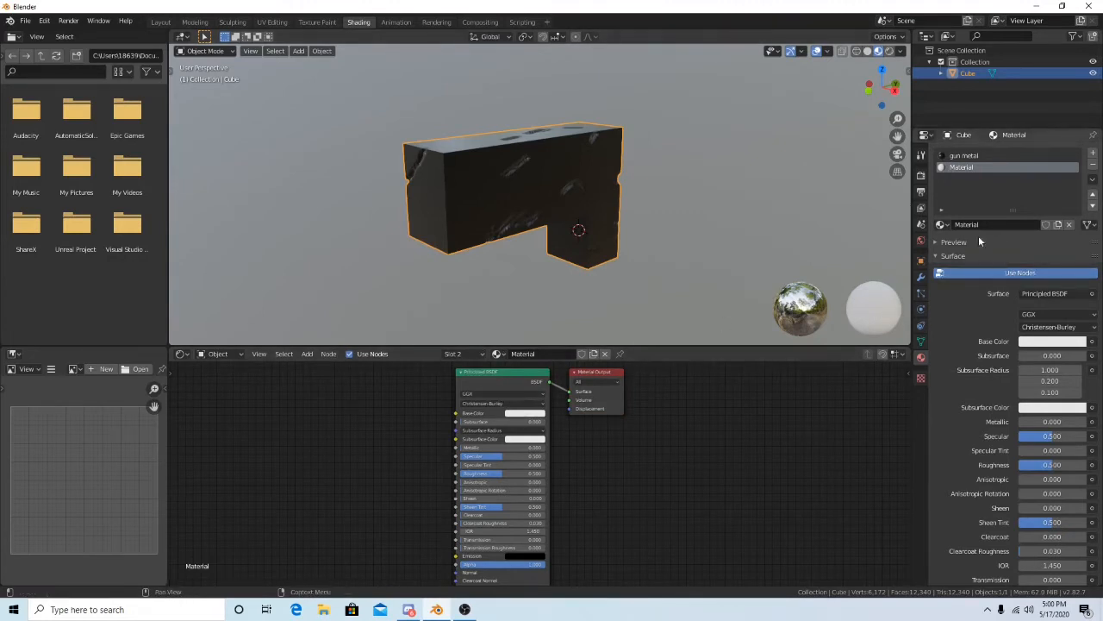
left_click(921, 377)
left_click(920, 357)
scroll(995, 273, "down", 3)
scroll(991, 259, "up", 3)
left_click(942, 225)
left_click(942, 225)
left_click(942, 225)
left_click(963, 253)
left_click(954, 243)
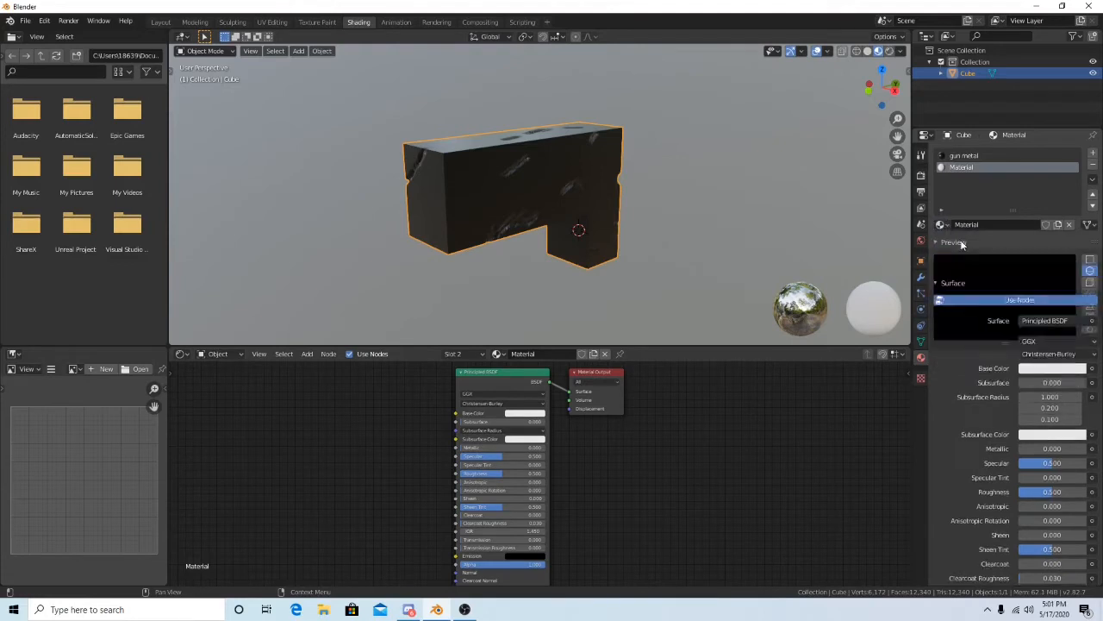
left_click(954, 242)
left_click(920, 339)
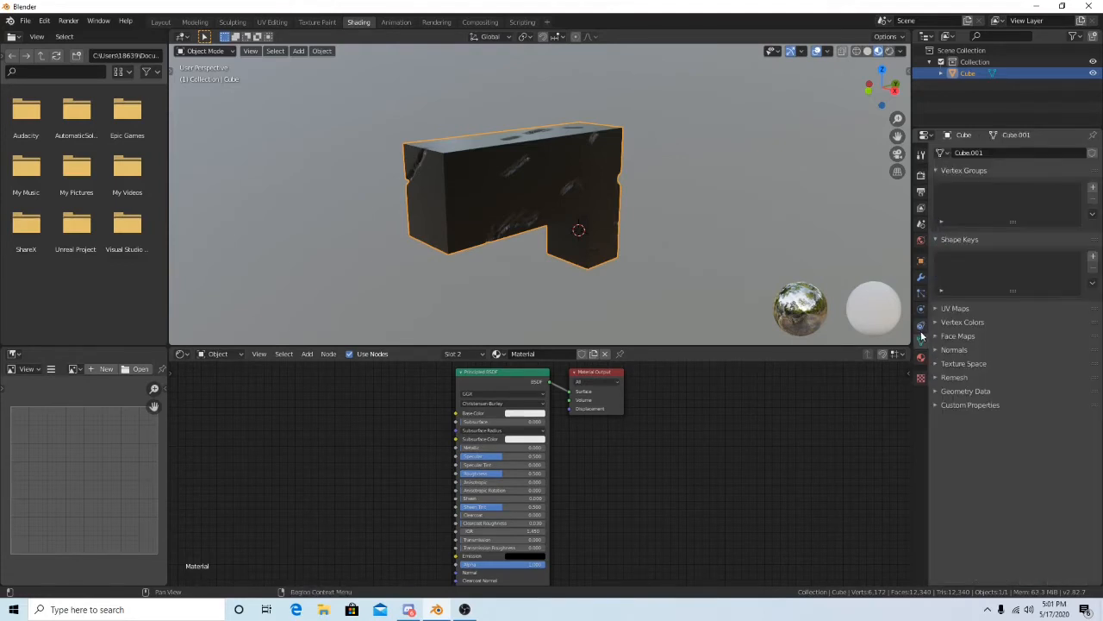
- Look through the block's constraint, physics, particle, modifier, object, world, scene, view layer and output properties, ending at its material settings
left_click(920, 325)
left_click(921, 309)
left_click(921, 294)
left_click(921, 277)
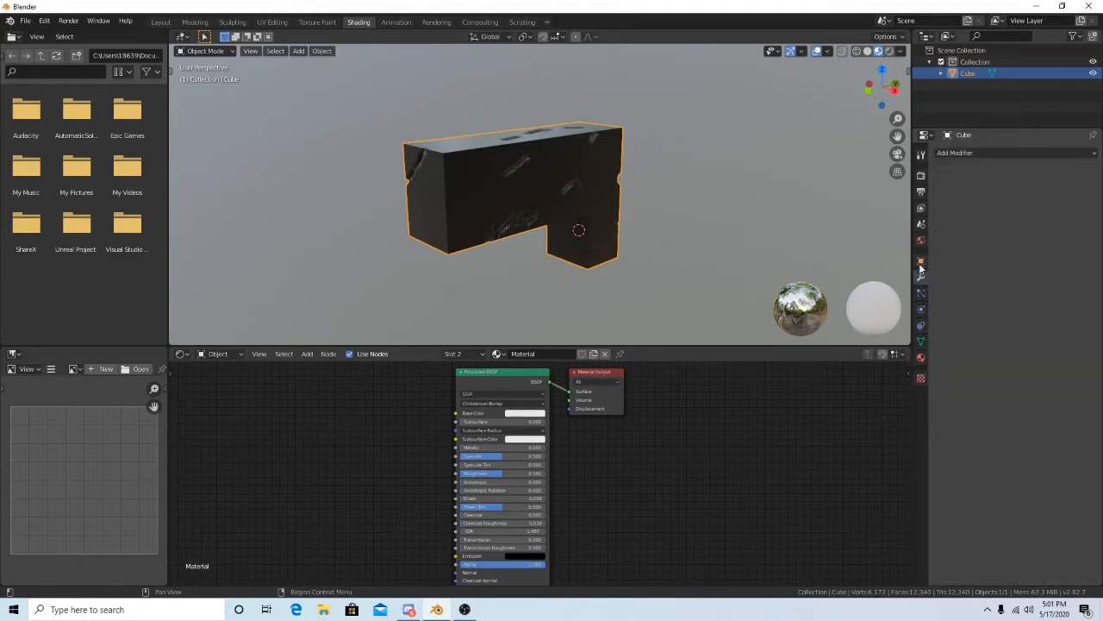
left_click(920, 260)
left_click(921, 240)
left_click(920, 225)
left_click(921, 208)
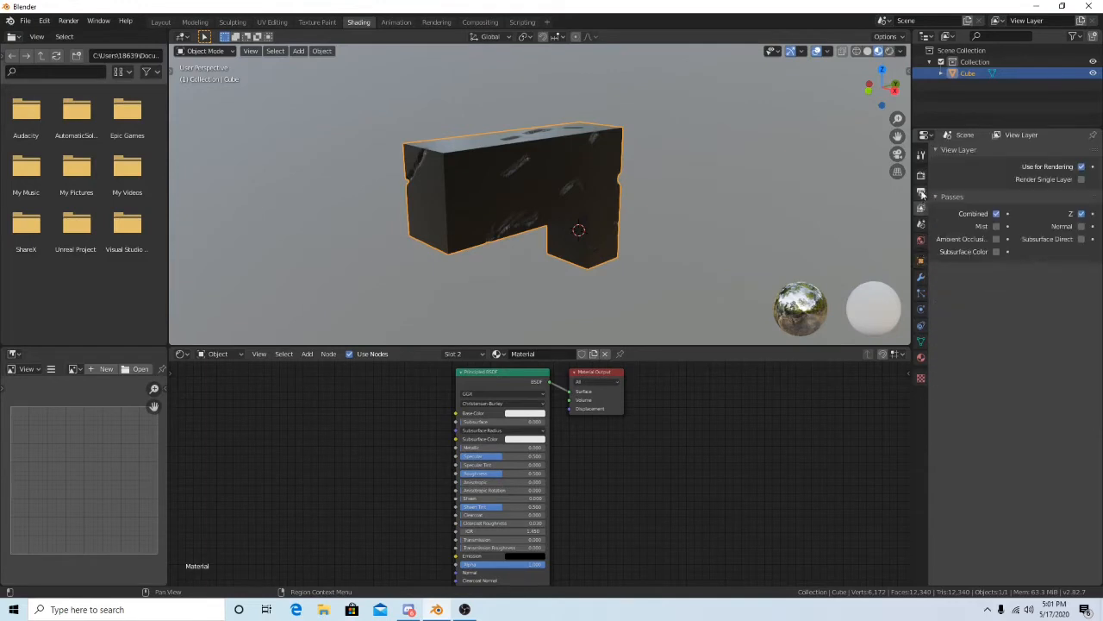
left_click(920, 190)
left_click(921, 357)
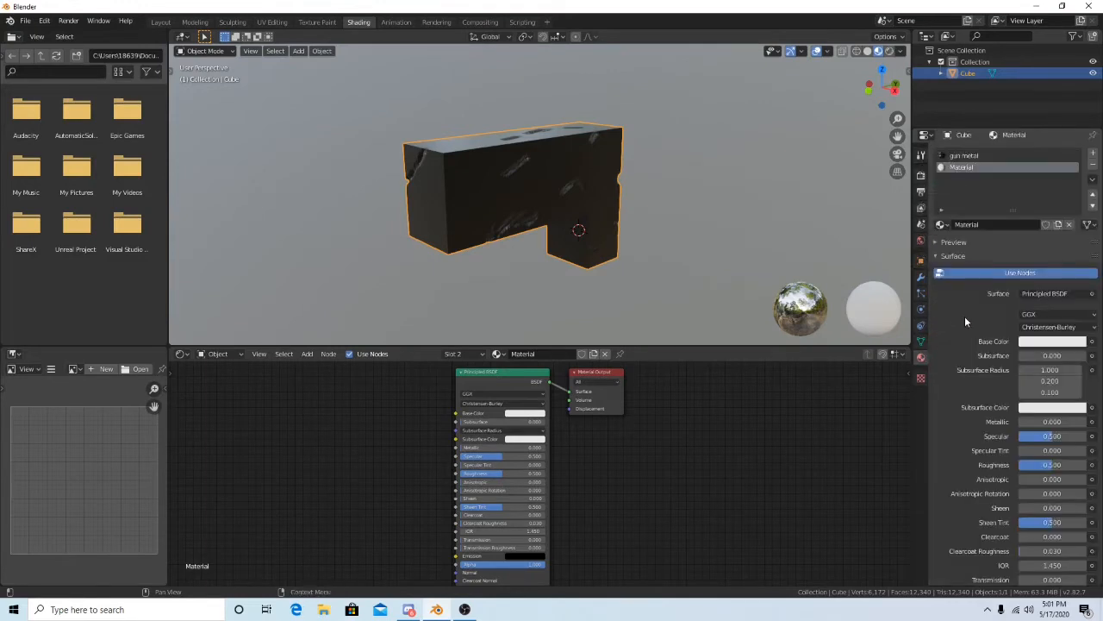
- Assign the second material to the block's entire mesh in Edit Mode and return to Object Mode
middle_click_drag(604, 258, 495, 216)
key("Tab")
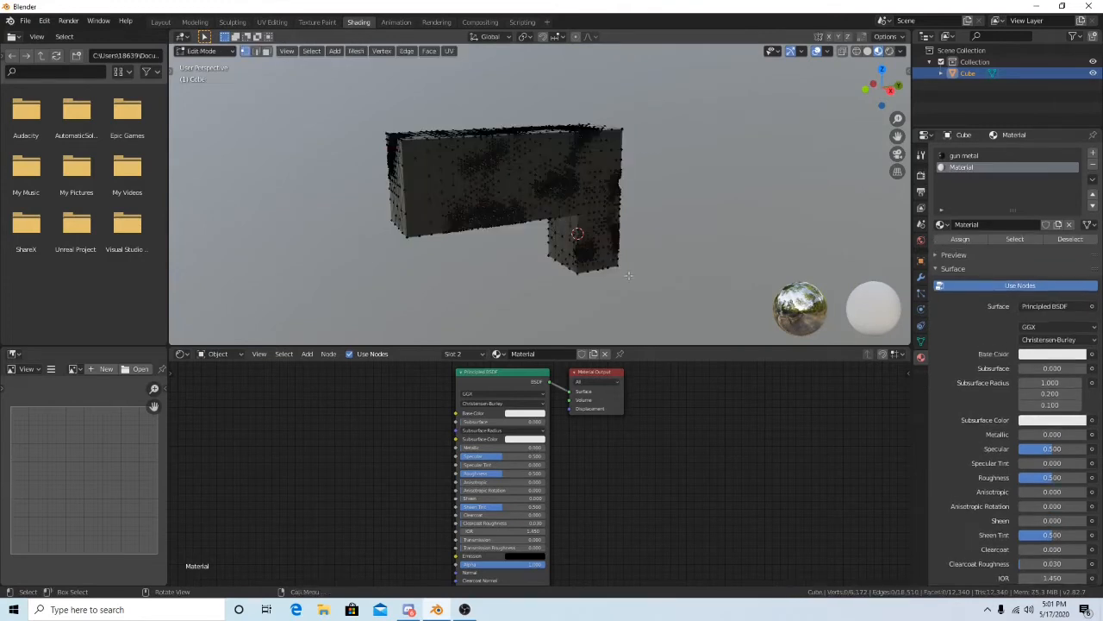
middle_click_drag(641, 230, 655, 235)
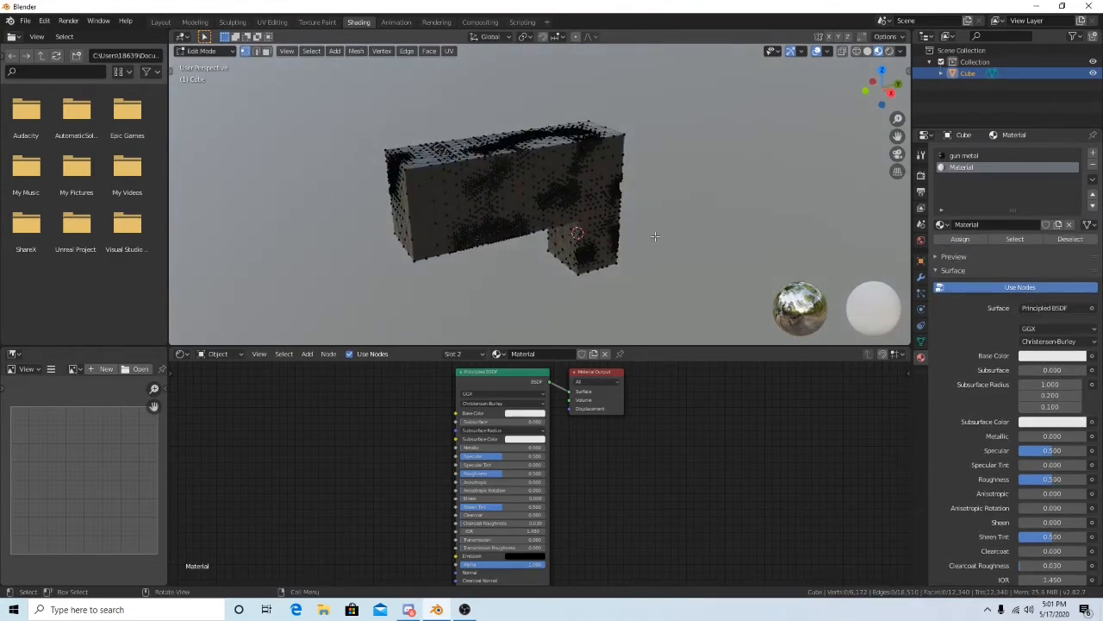
key("a")
key("Tab")
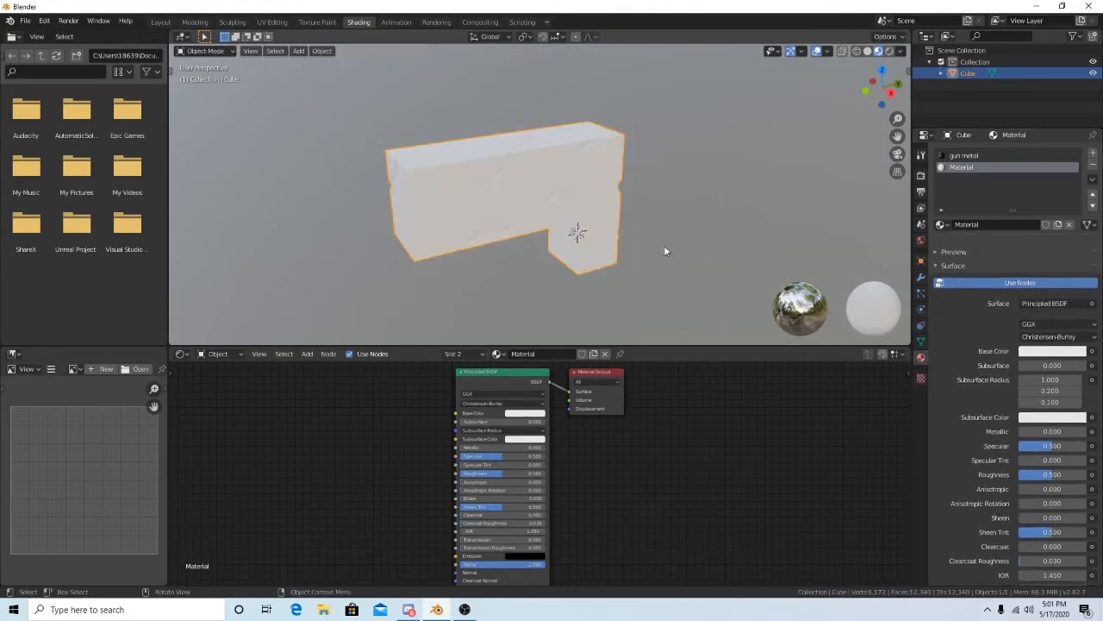
- Add a ColorRamp node to the second material and link its Color output to the Principled BSDF's Base Color
middle_click_drag(664, 251, 608, 254)
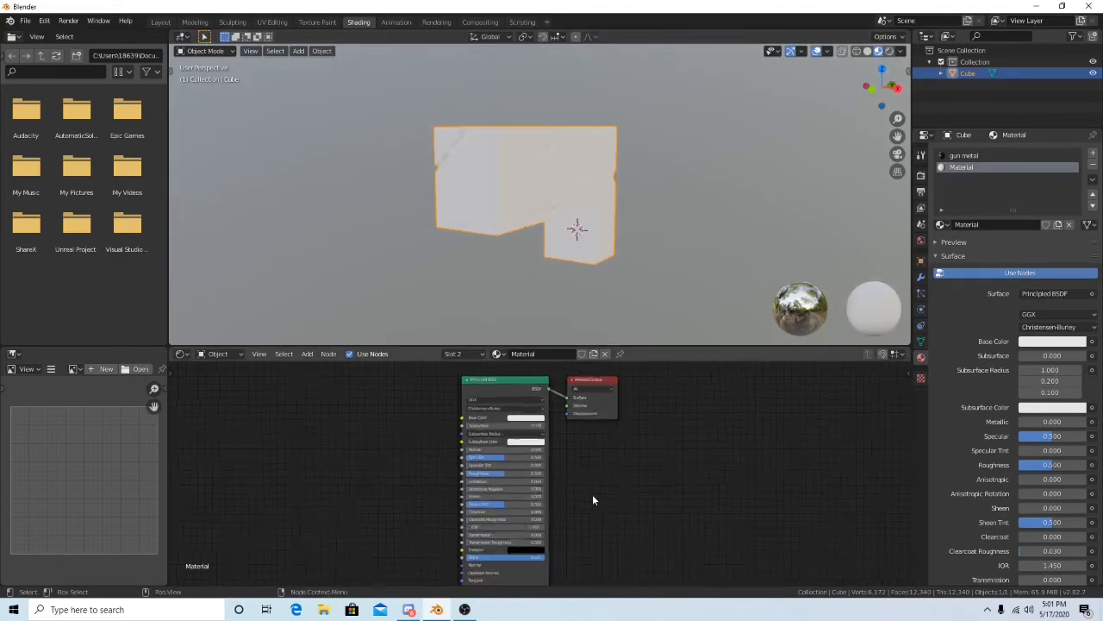
middle_click_drag(580, 481, 644, 492)
key("shift+a")
mouse_move(421, 506)
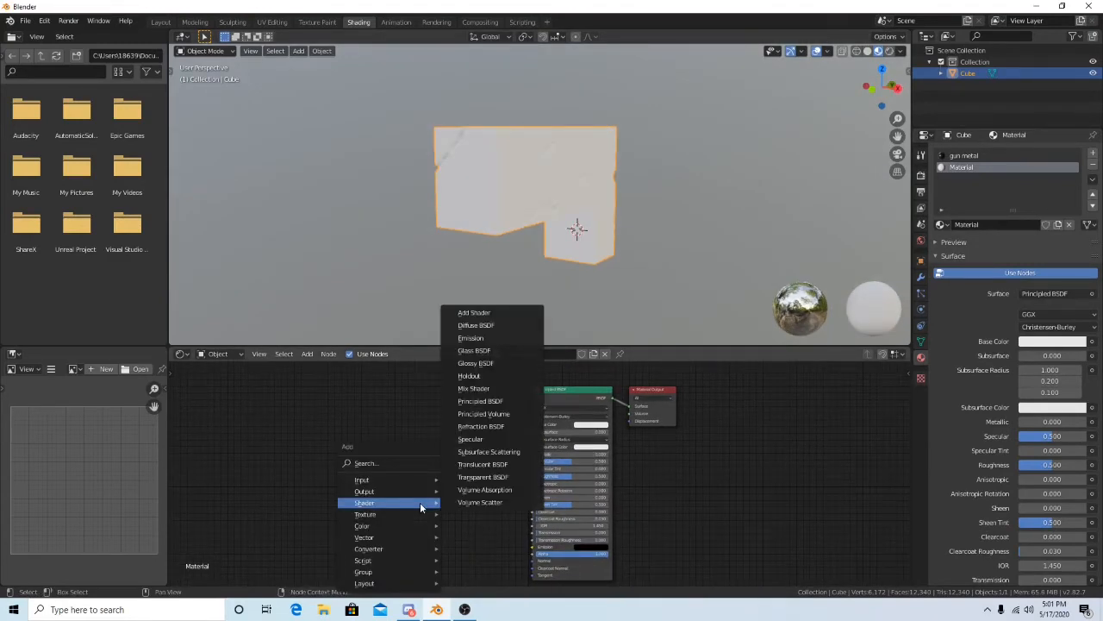
left_click(404, 463)
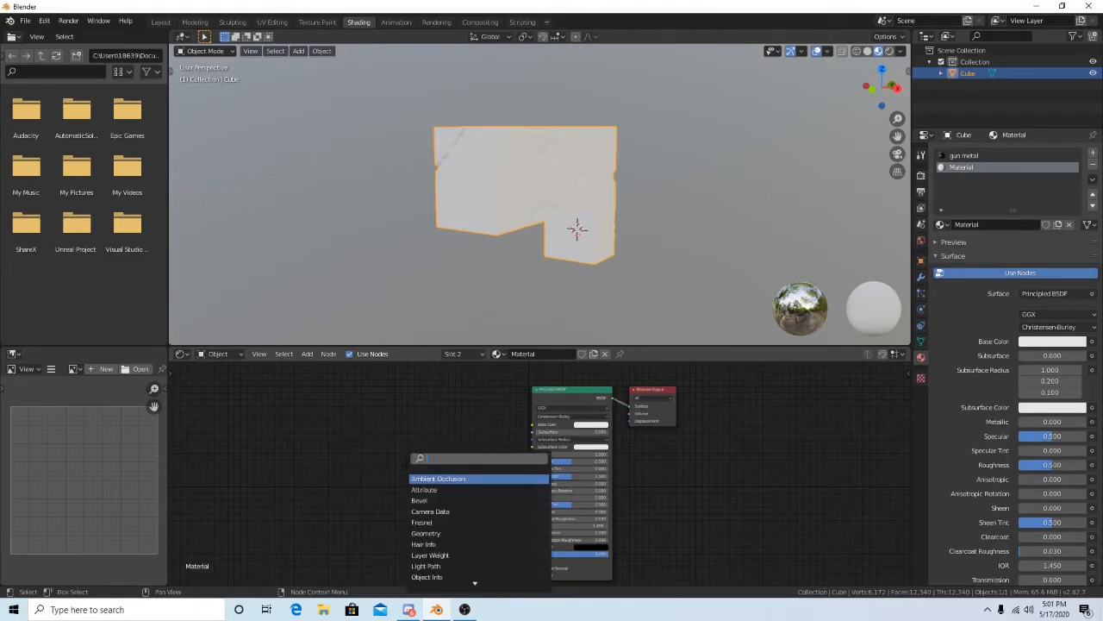
type("colod")
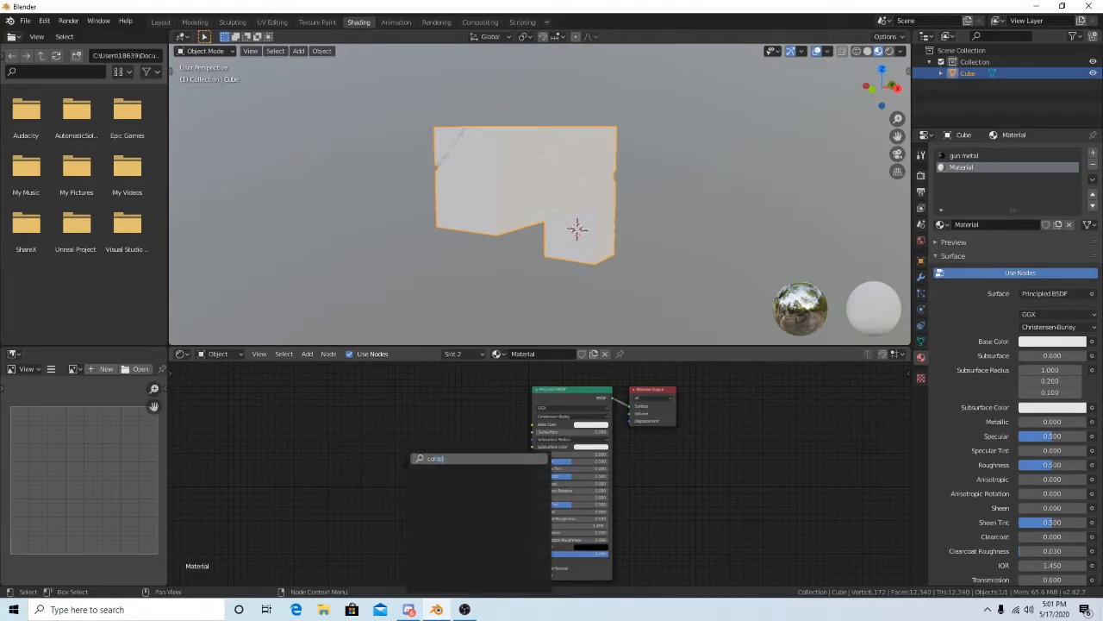
key("BackSpace")
left_click(431, 489)
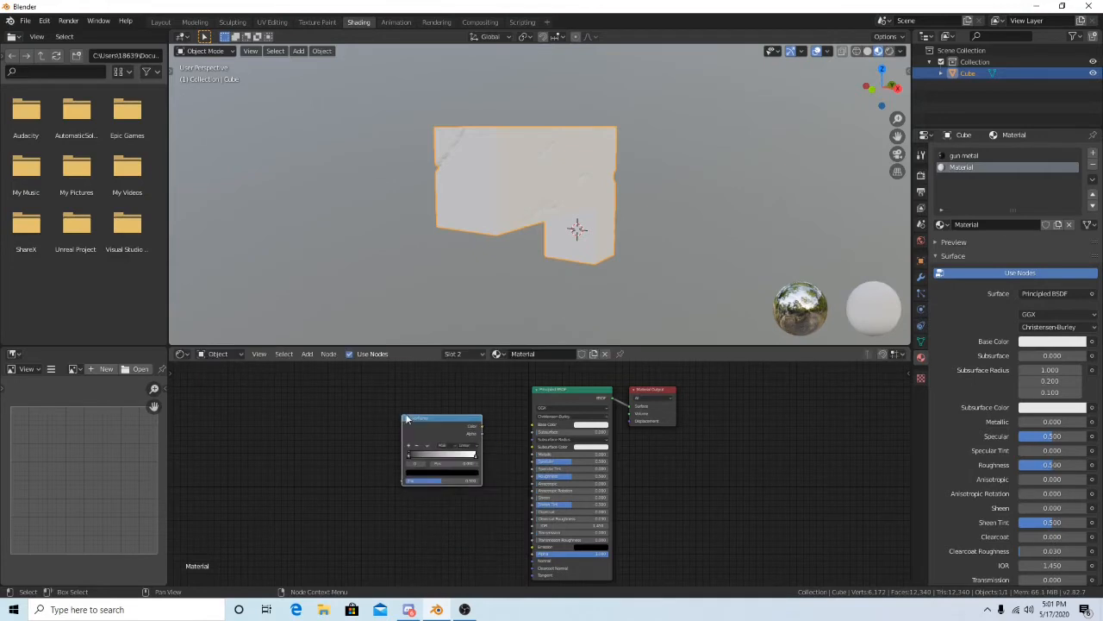
left_click_drag(479, 426, 533, 424)
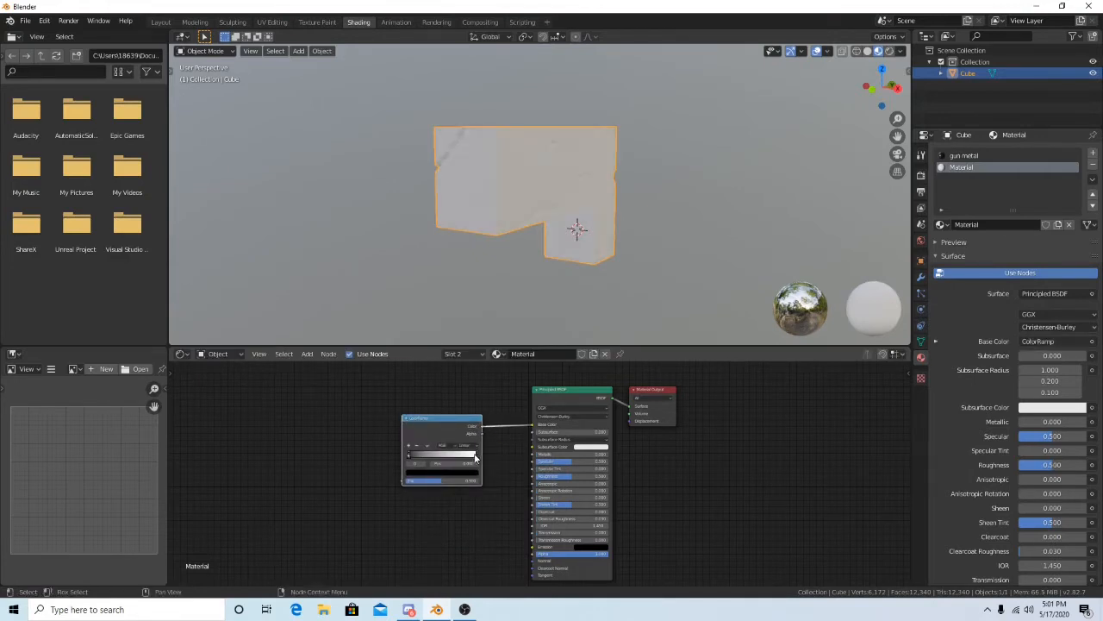
- Set the ColorRamp's end stop to a darkened, slightly bluish purple-gray
left_click(476, 461)
left_click(465, 472)
left_click_drag(437, 400, 435, 398)
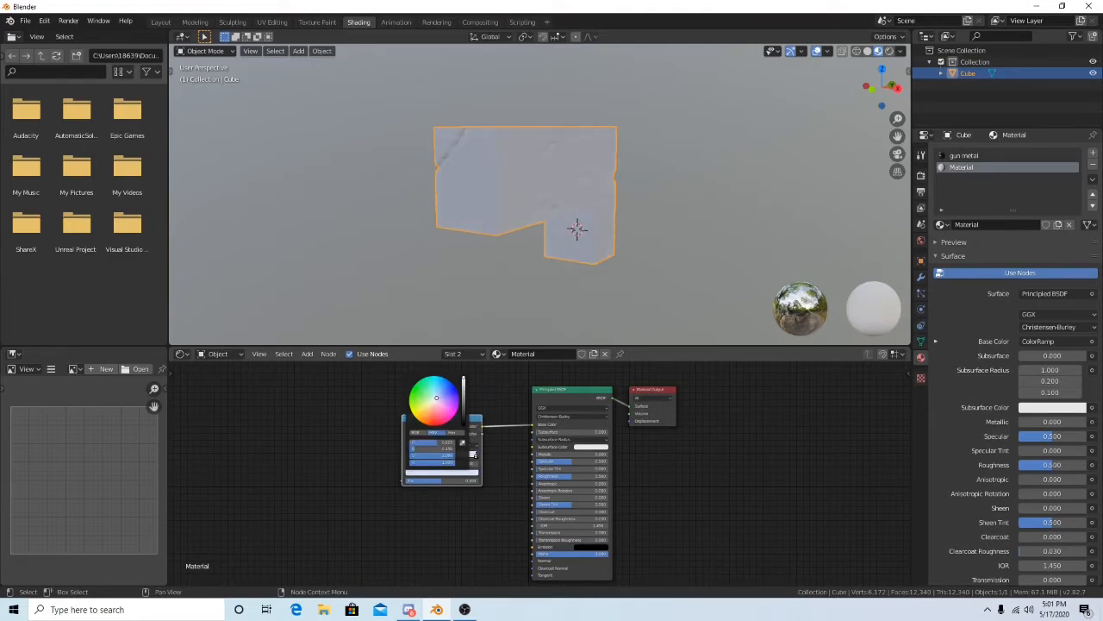
left_click_drag(463, 377, 464, 394)
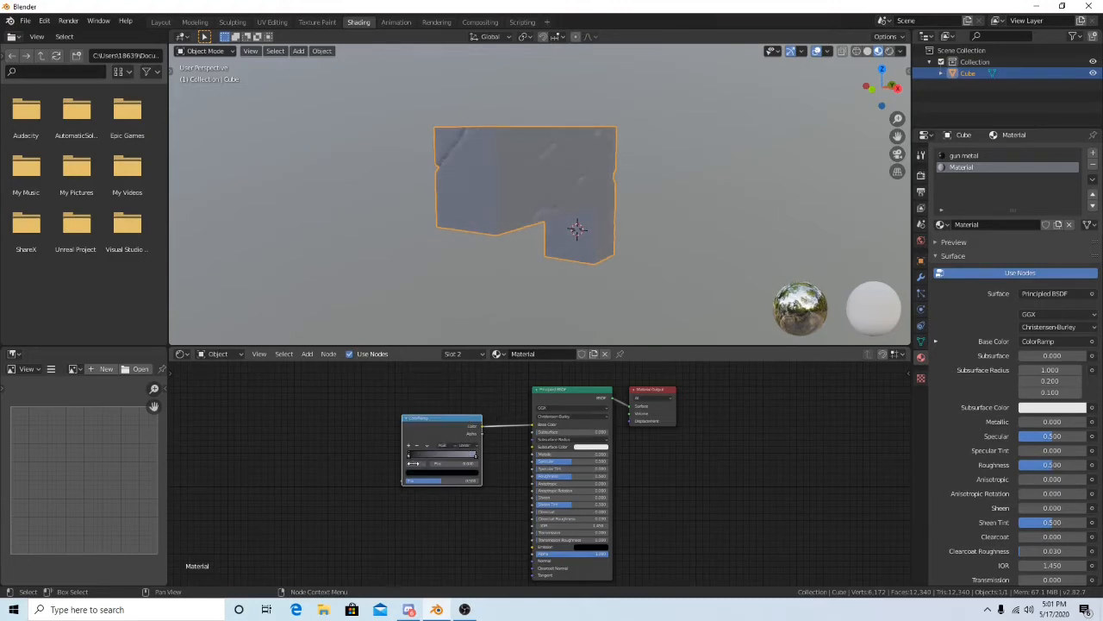
- Set the ColorRamp's start stop to white and move the purple-gray stop to roughly a quarter of the ramp
left_click(422, 473)
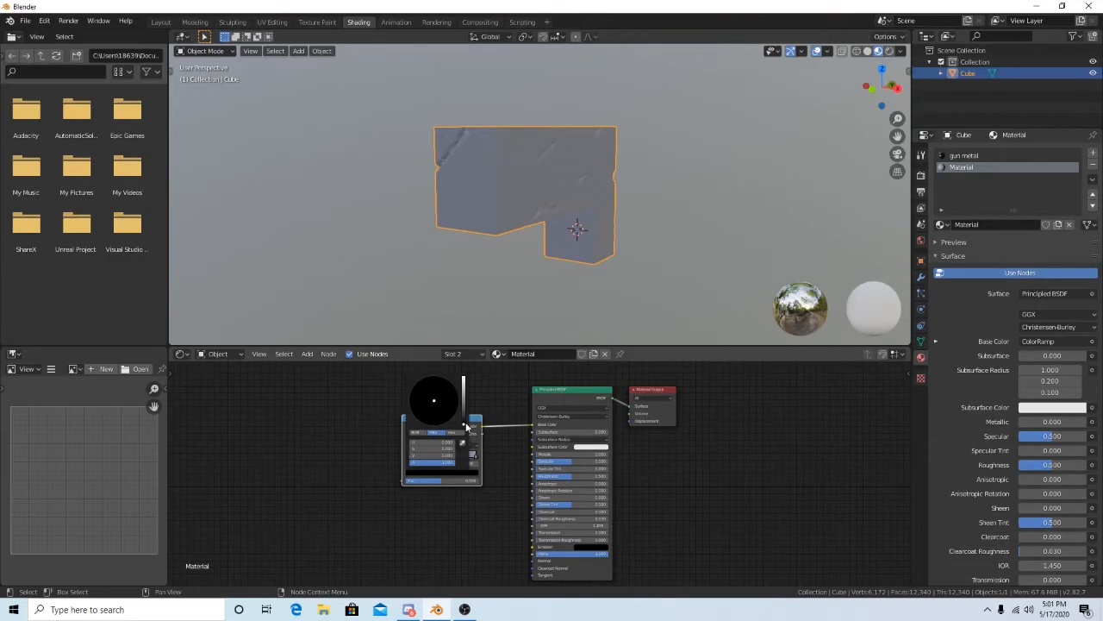
left_click_drag(467, 427, 464, 380)
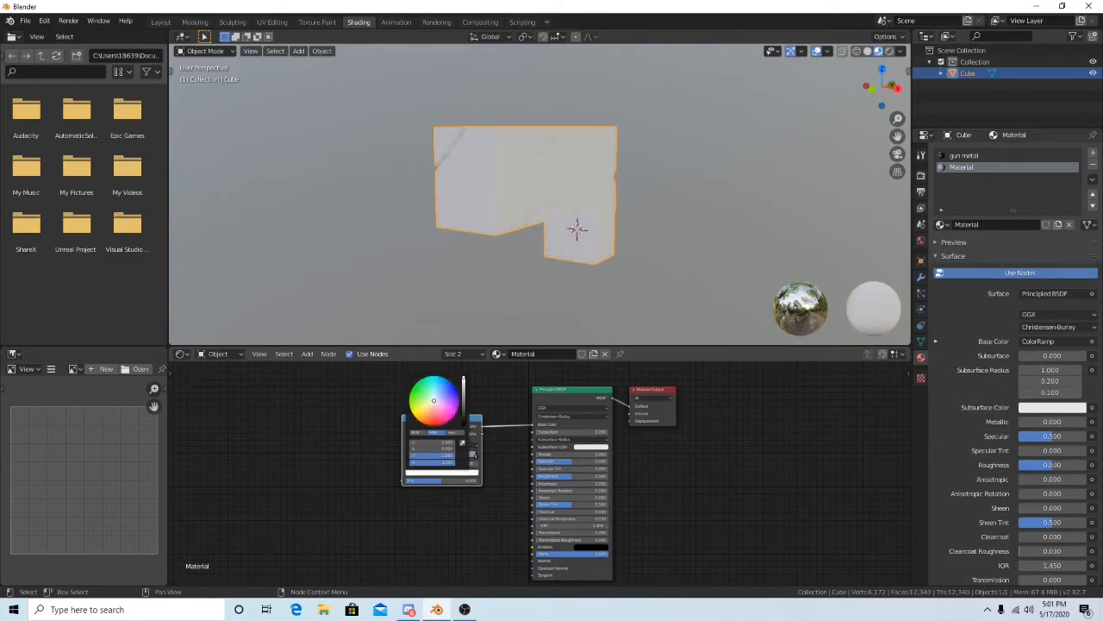
left_click_drag(477, 457, 424, 460)
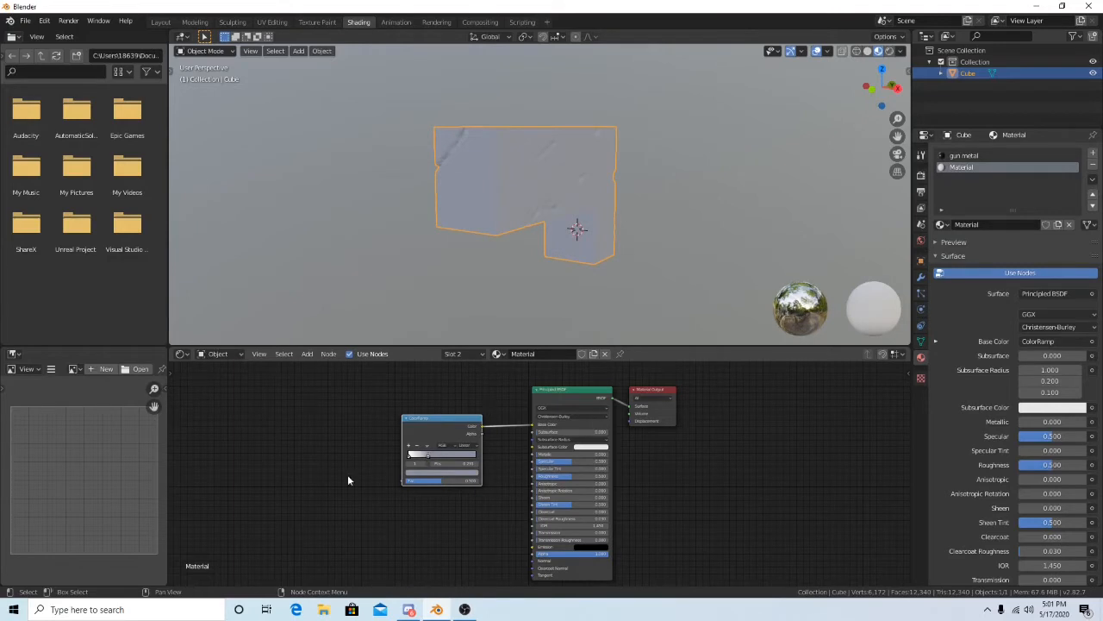
- Add a Voronoi Texture node and a Noise Texture node ahead of the ColorRamp
key("shift+a")
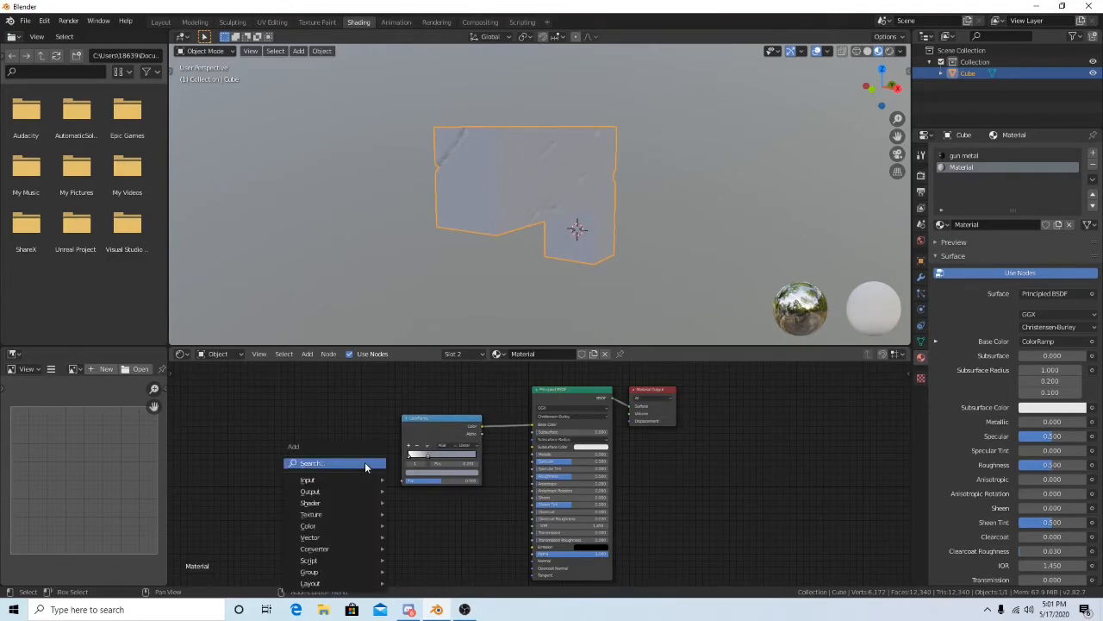
mouse_move(339, 514)
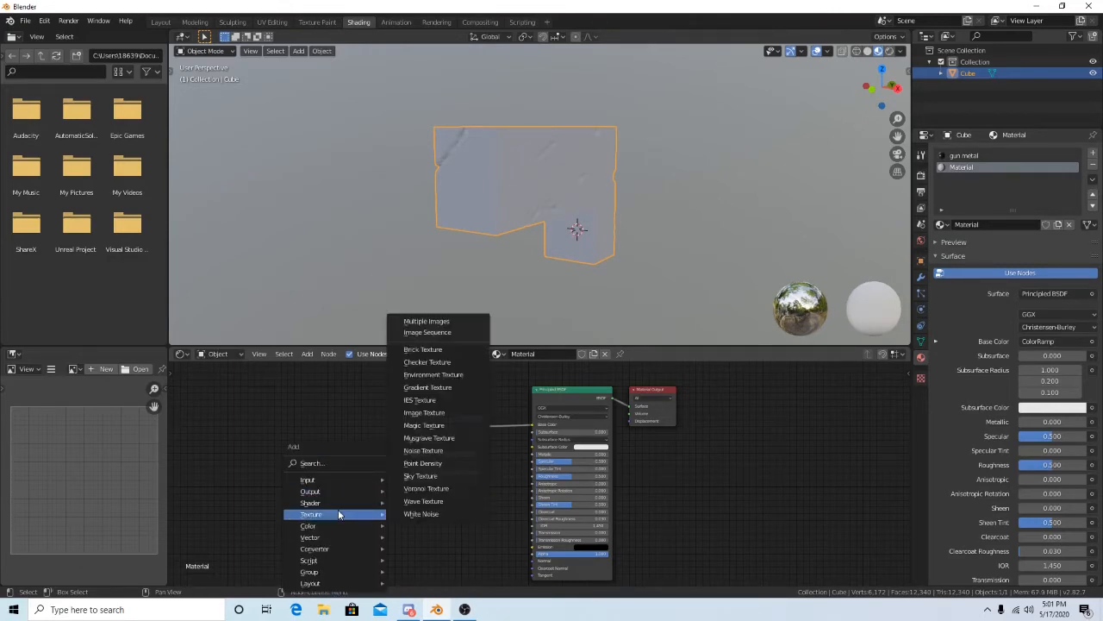
left_click(426, 487)
left_click(334, 485)
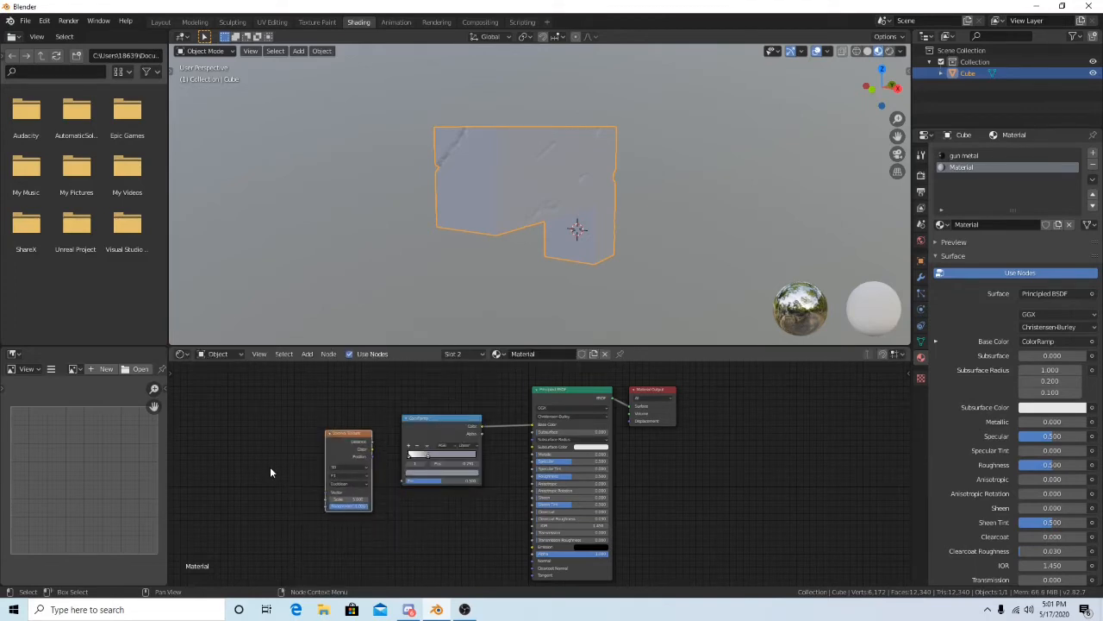
key("shift+a")
left_click(327, 405)
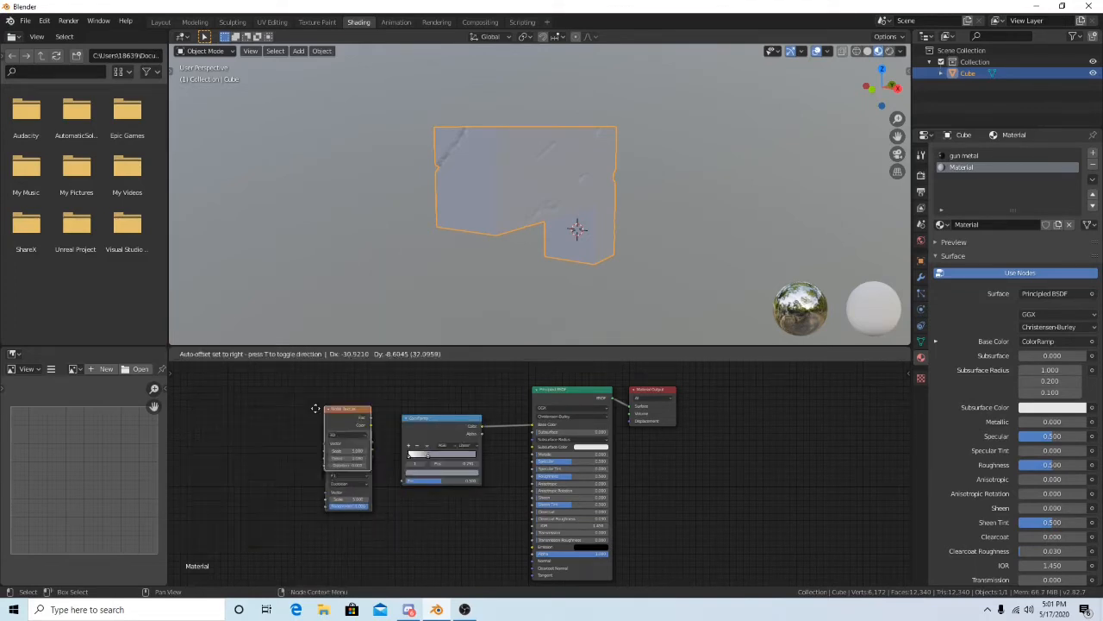
left_click(302, 443)
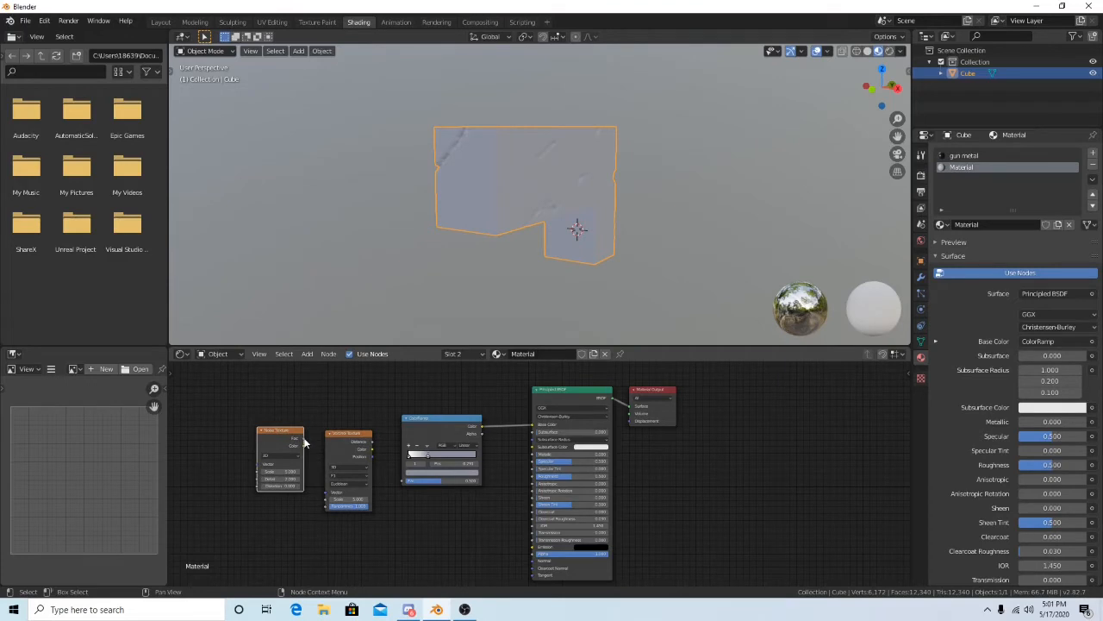
- Link the Noise Texture's Fac to the Voronoi Texture's Vector and the Voronoi Distance to the ColorRamp's Fac
left_click_drag(302, 439, 314, 446)
left_click_drag(322, 495, 326, 497)
left_click_drag(372, 446, 402, 481)
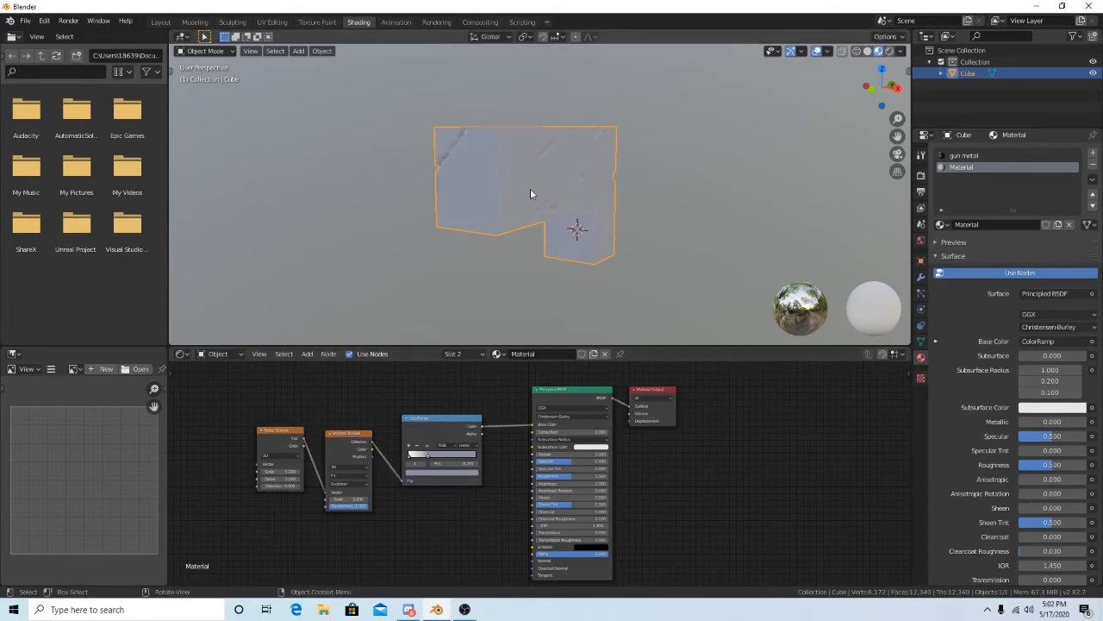
middle_click_drag(577, 179, 535, 183)
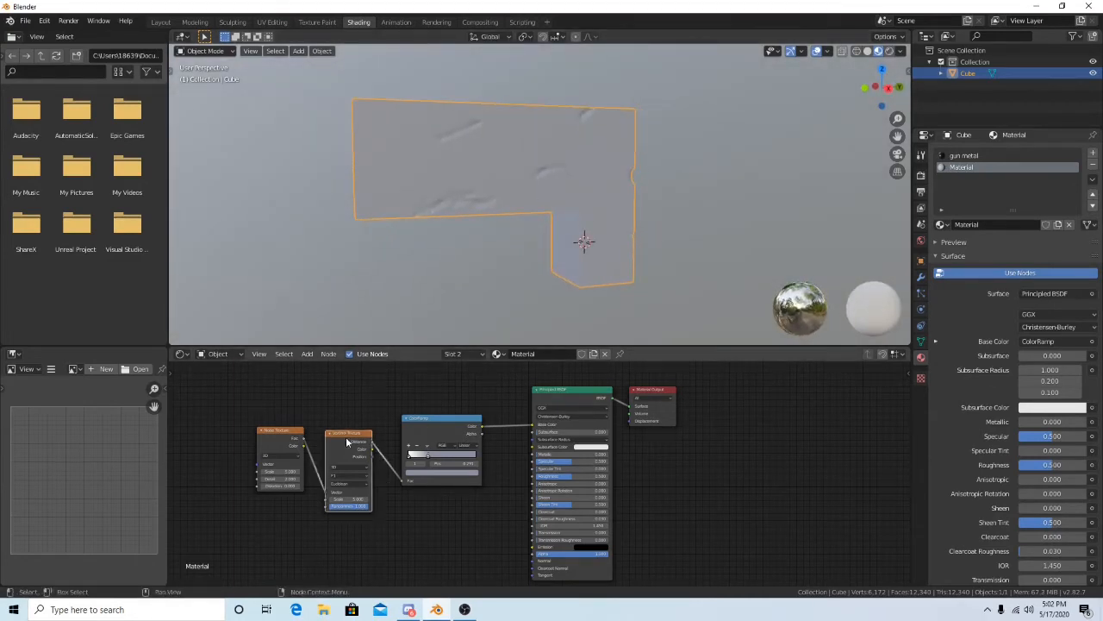
- Place the Voronoi Texture node closer to the ColorRamp and move the white stop right beside the purple-gray stop
left_click_drag(367, 453, 376, 443)
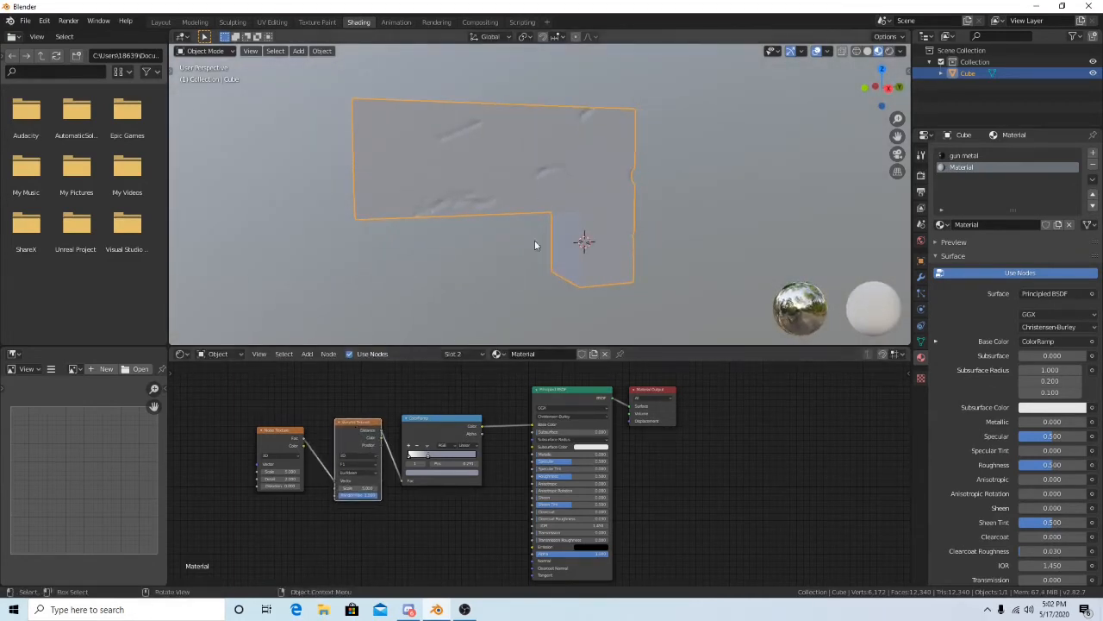
middle_click_drag(534, 240, 481, 359)
left_click_drag(410, 462, 422, 460)
middle_click_drag(507, 260, 468, 278)
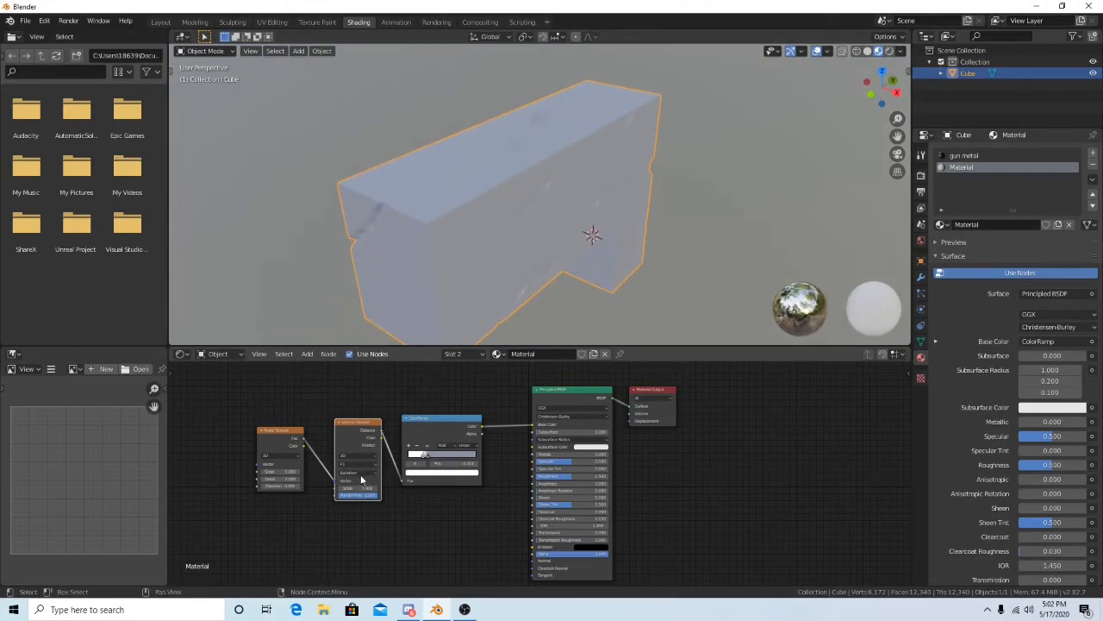
- Link the Voronoi Texture's Position output to the ColorRamp's Fac in place of Distance
left_click_drag(382, 437, 402, 481)
middle_click_drag(464, 319, 394, 243)
middle_click_drag(421, 194, 422, 221, "shift")
- Swap the texture nodes so the Voronoi Position feeds the Noise Texture's Vector and the Noise Fac drives the ColorRamp
left_click(355, 418)
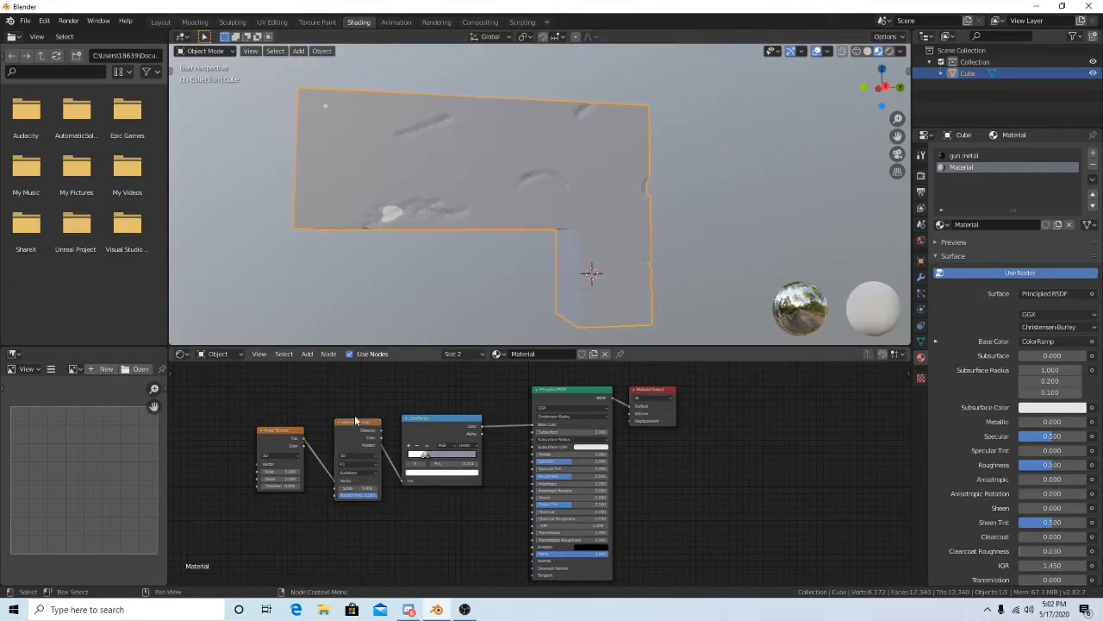
left_click_drag(399, 479, 344, 474)
left_click(354, 417)
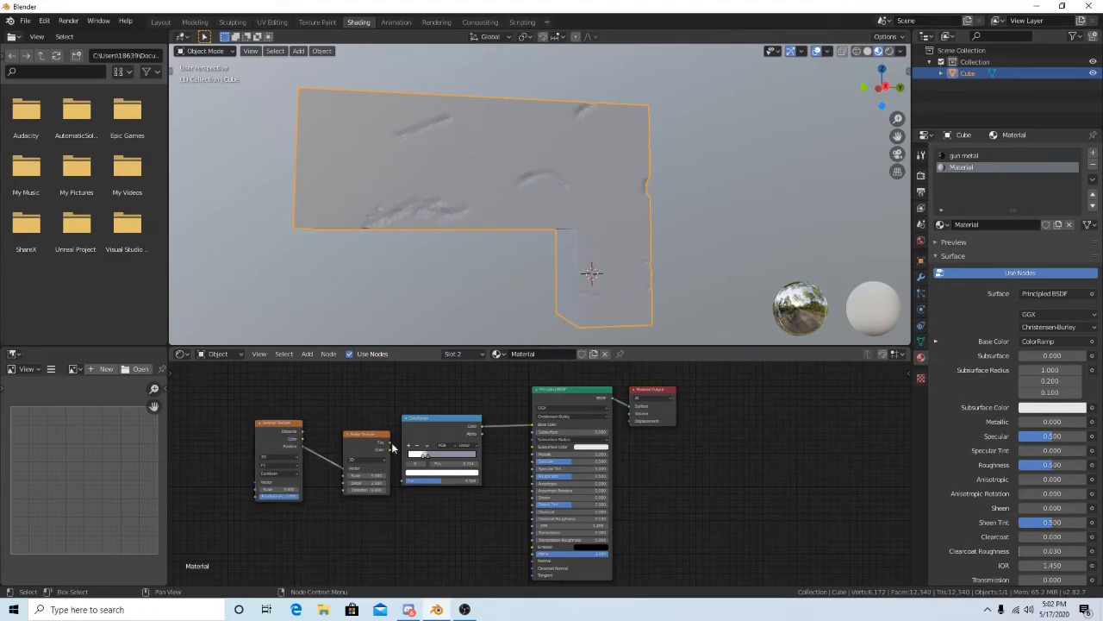
left_click_drag(393, 444, 404, 480)
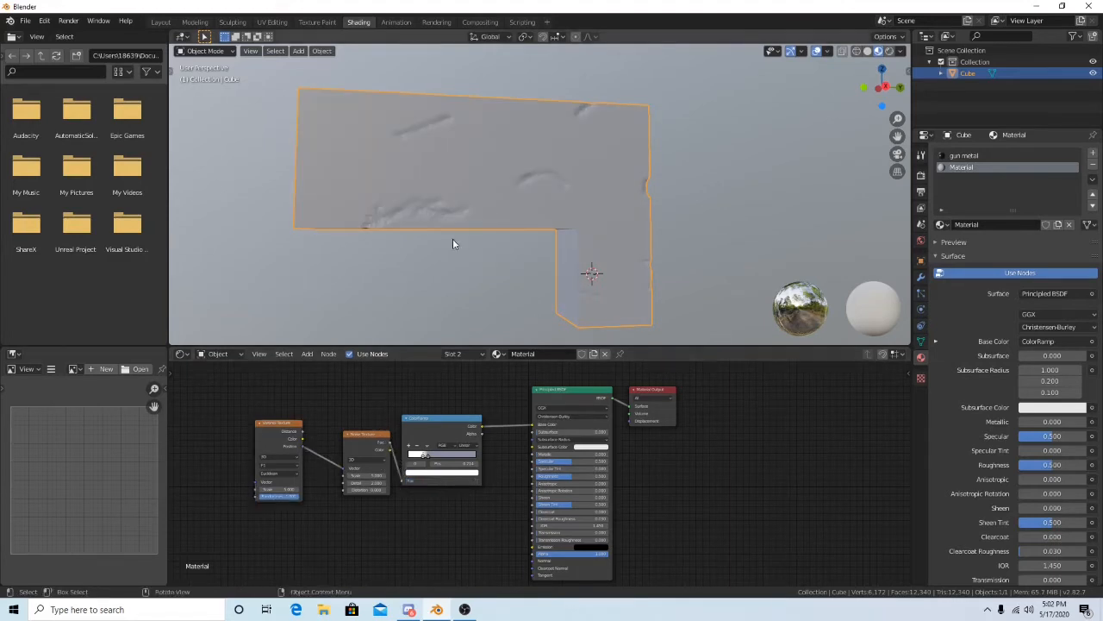
- Move the Voronoi Texture node closer to the Noise Texture and increase the Scale of both textures
middle_click_drag(452, 238, 504, 220)
scroll(530, 226, "up", 3)
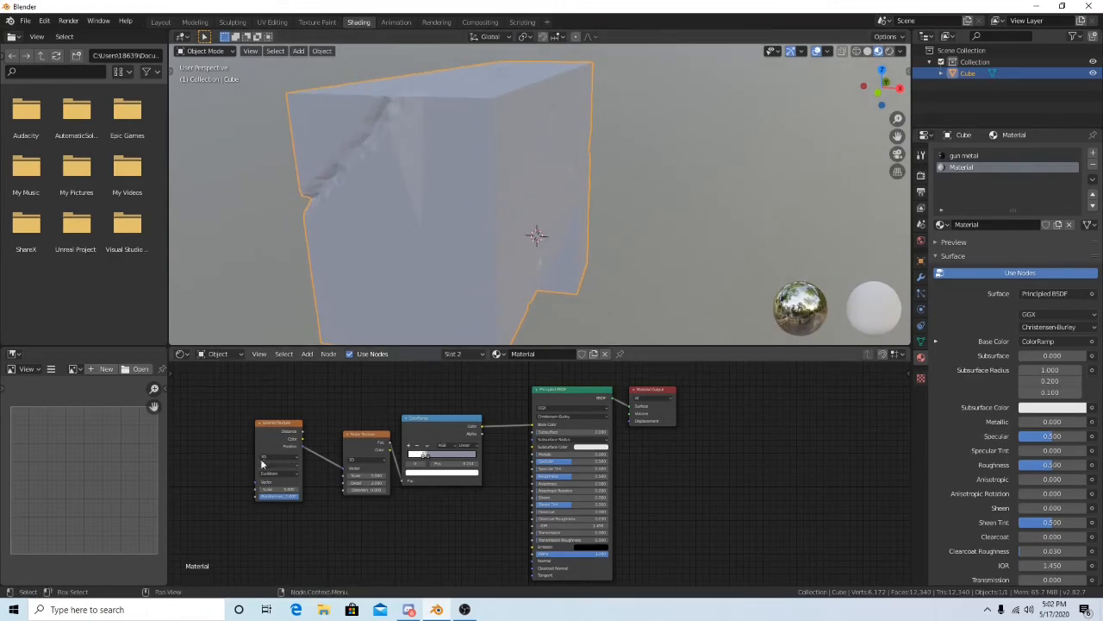
left_click_drag(260, 459, 286, 476)
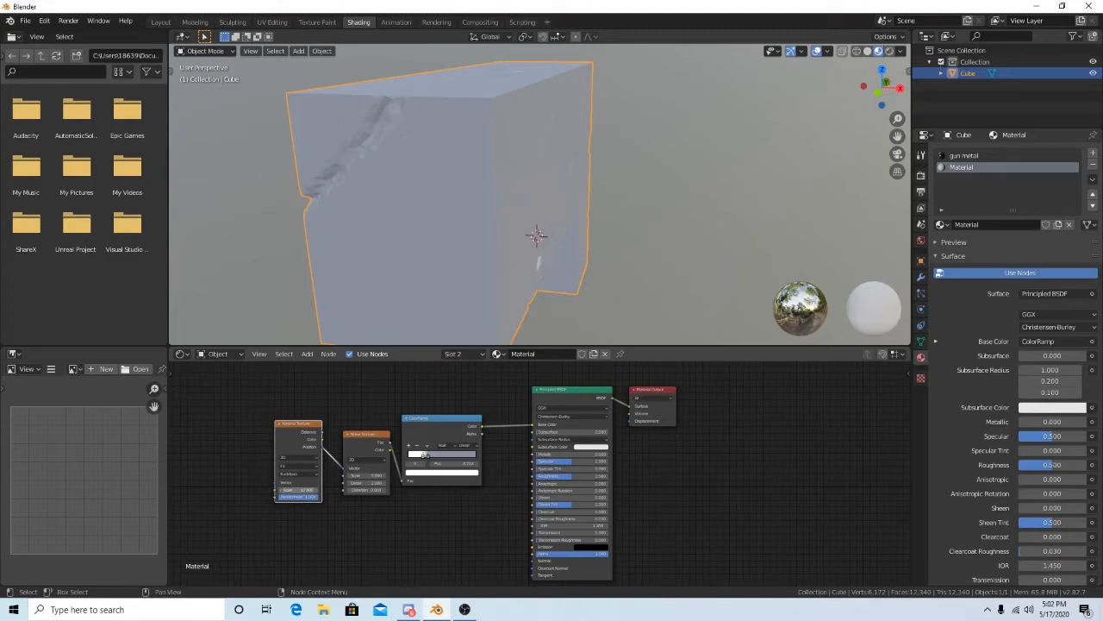
left_click_drag(364, 476, 396, 475)
mouse_move(543, 227)
middle_mouse_down()
mouse_move(462, 224)
mouse_move(545, 177)
mouse_move(551, 224)
middle_mouse_up()
scroll(551, 224, "up", 6)
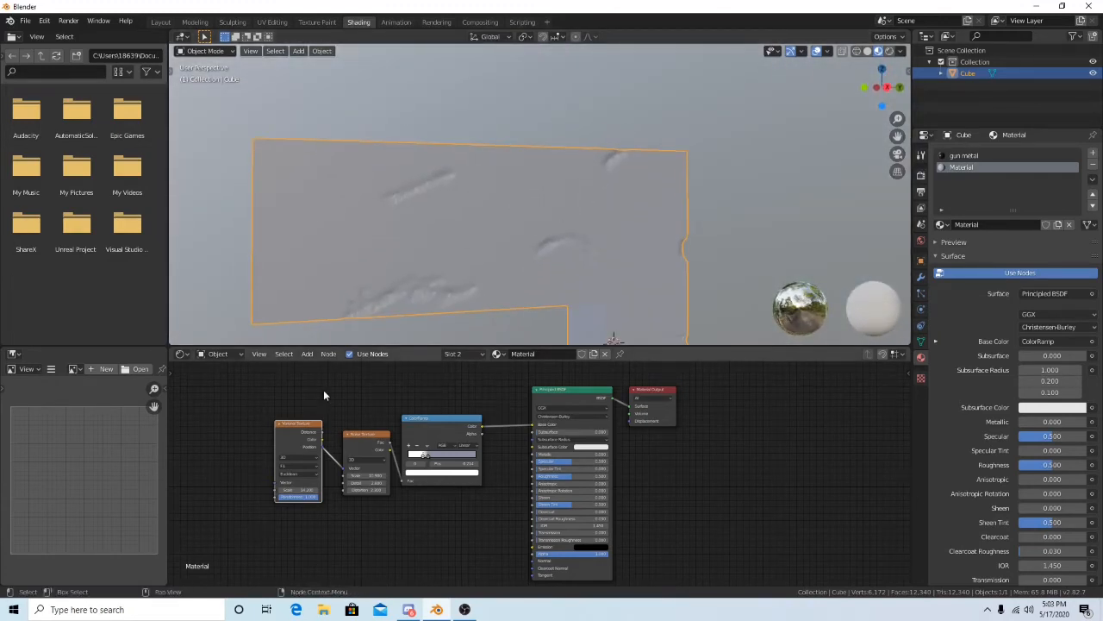
- Readjust the Noise Texture's Scale and move the ColorRamp's purple-gray stop to just past the middle of the ramp
left_click_drag(357, 433, 348, 433)
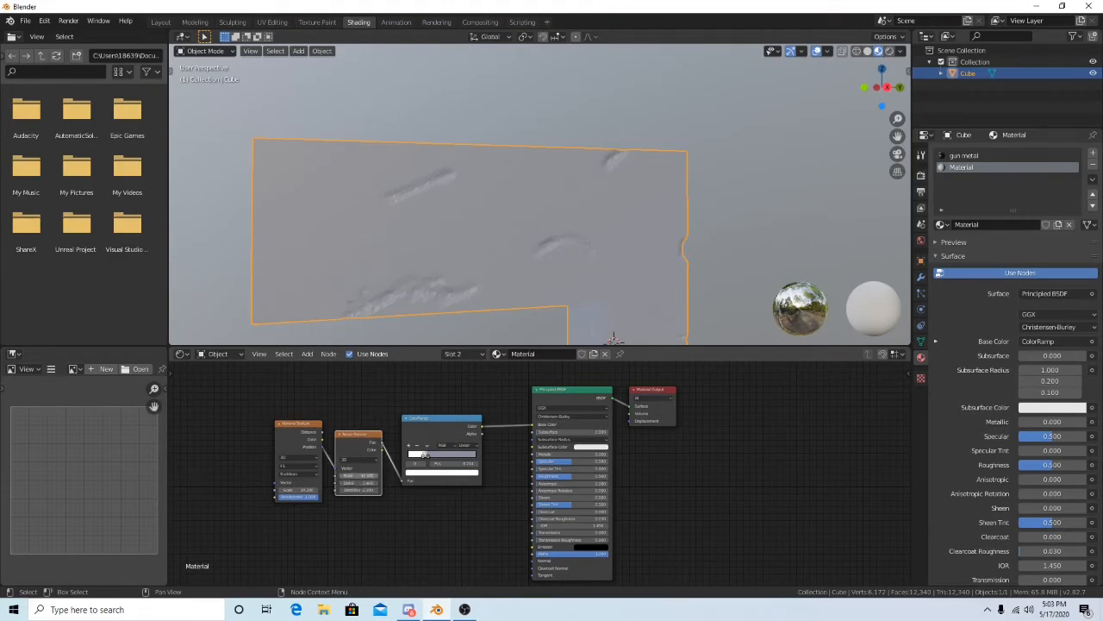
left_click_drag(360, 477, 356, 476)
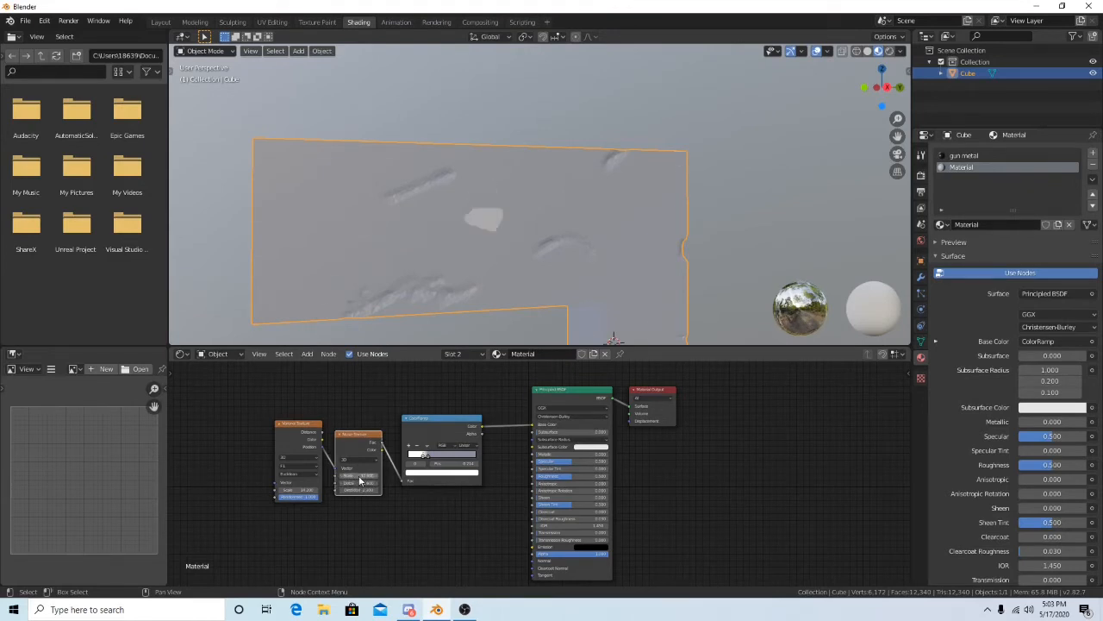
left_click_drag(432, 460, 446, 461)
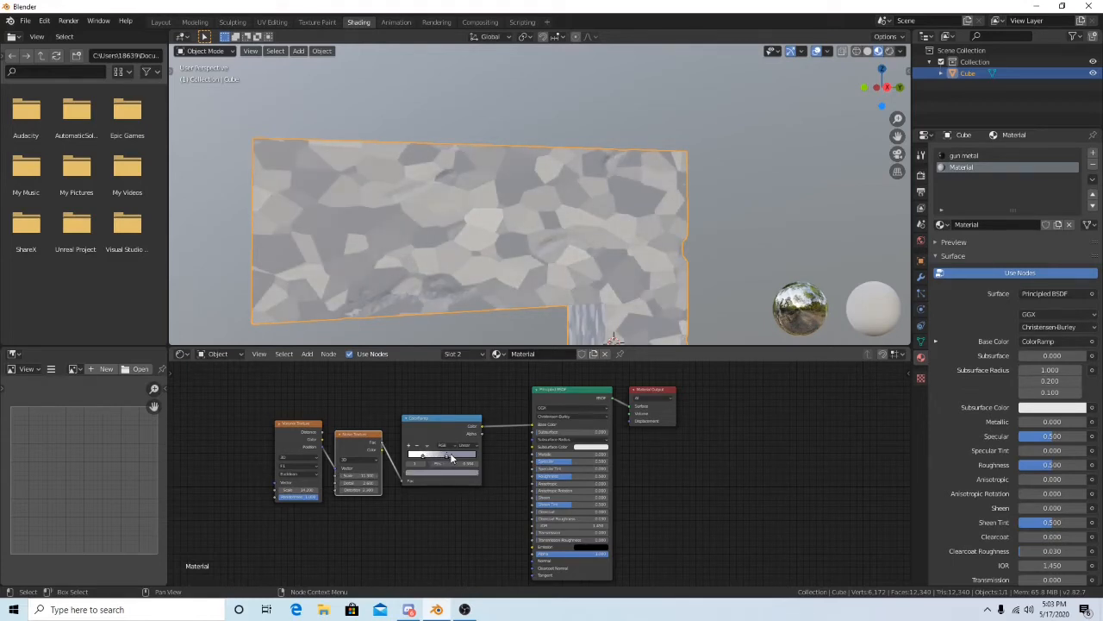
- Add a Mapping node and link its Vector output to the Voronoi Texture's Vector input
middle_click_drag(435, 220, 512, 246)
middle_click_drag(468, 280, 475, 286)
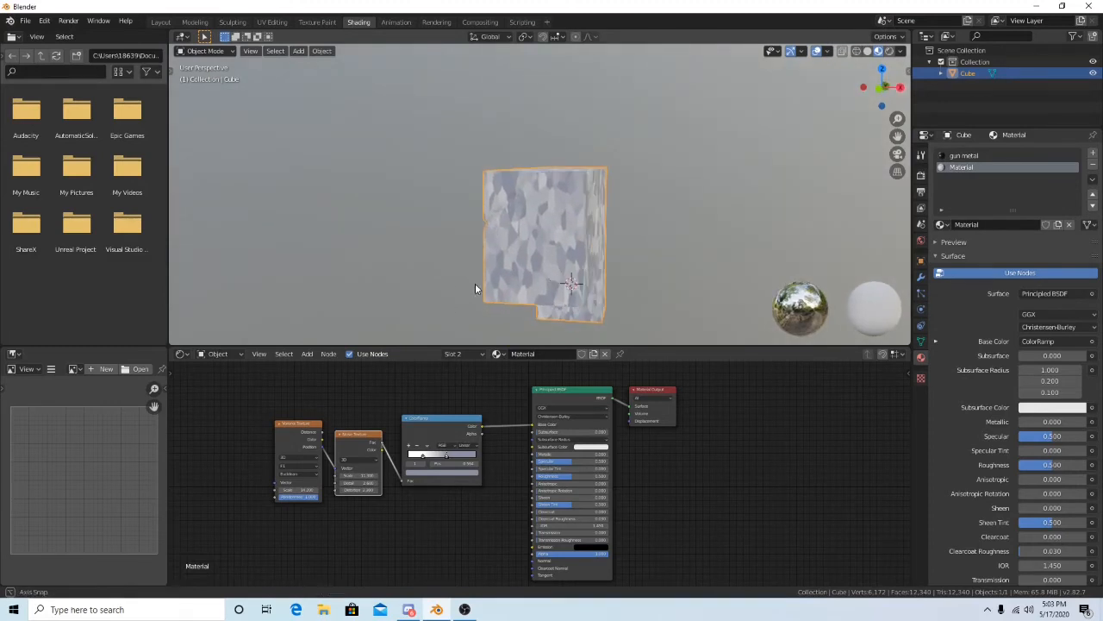
scroll(346, 411, "down", 2)
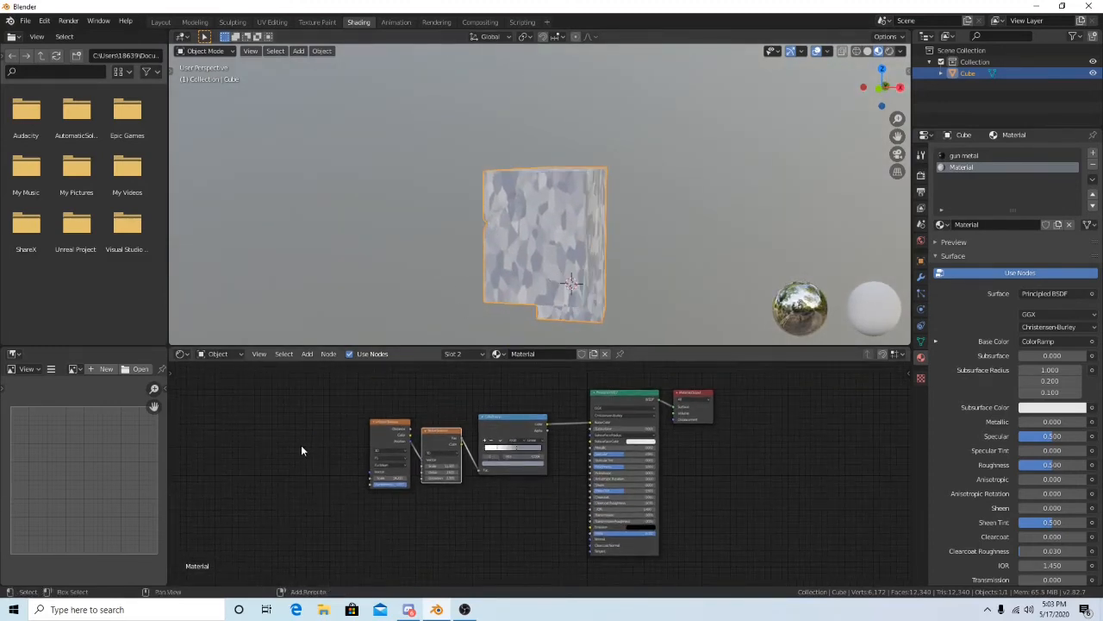
key("shift+a")
left_click(276, 395)
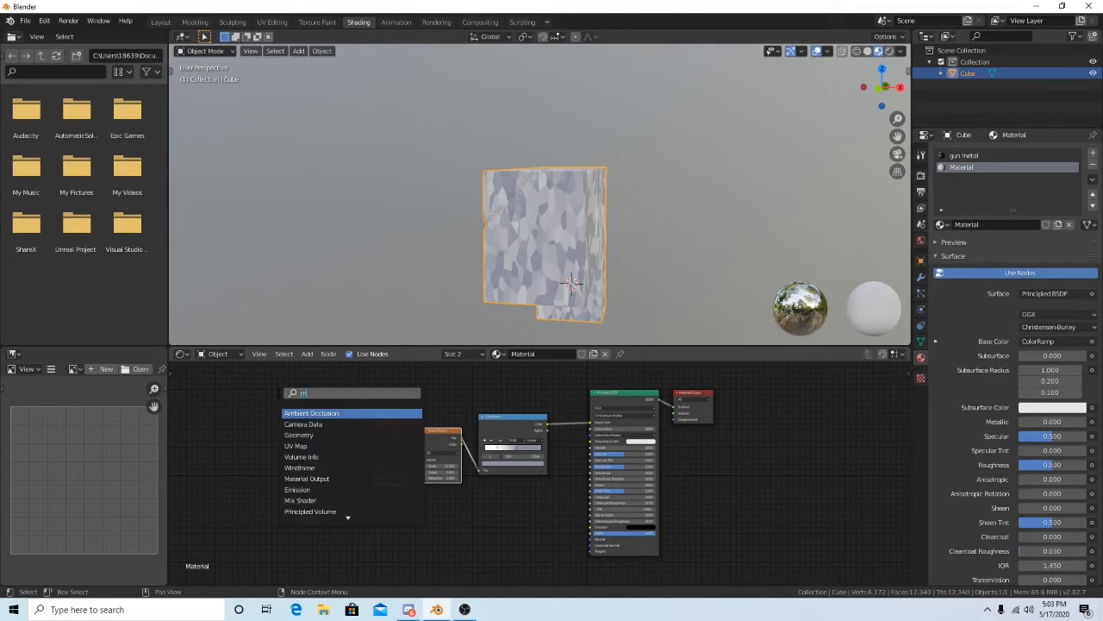
type("map")
left_click(306, 424)
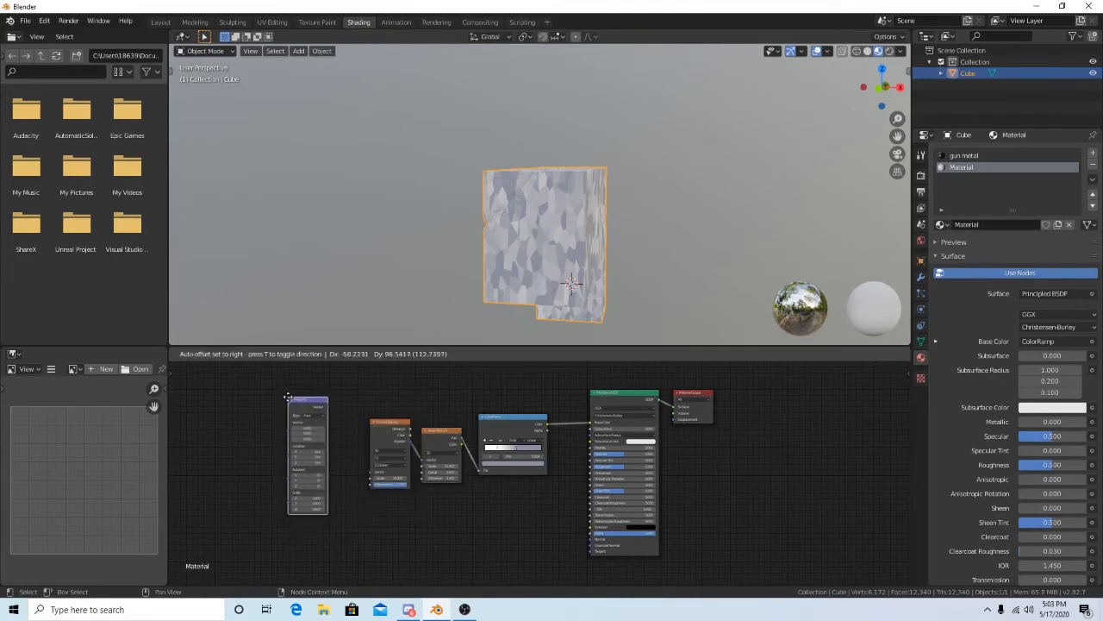
left_click(288, 397)
left_click_drag(328, 408, 347, 426)
left_click_drag(371, 474, 371, 473)
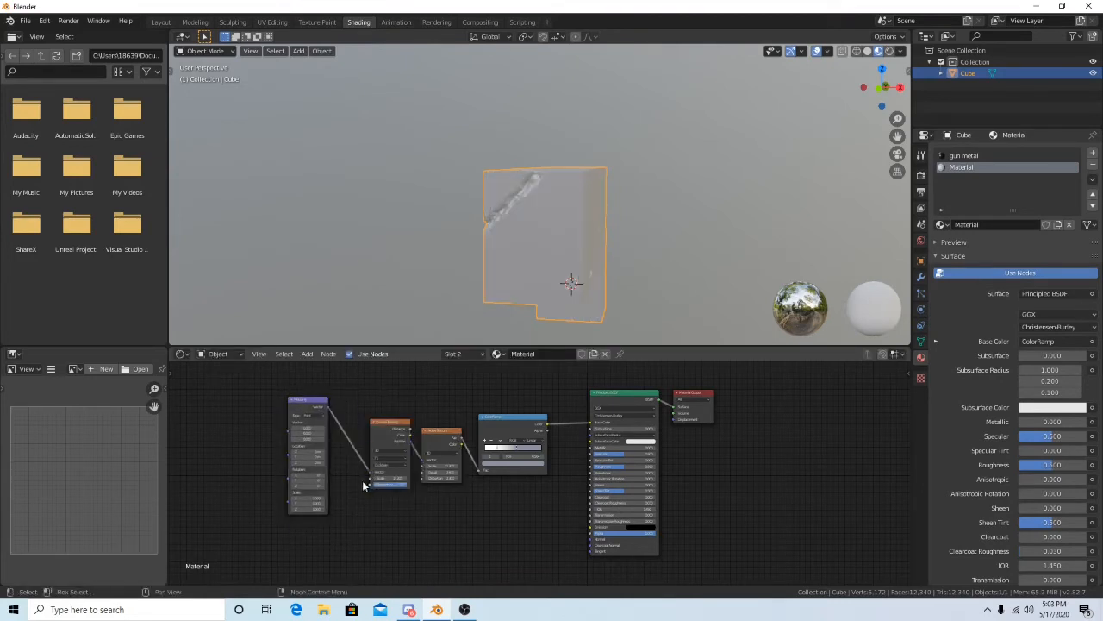
middle_click_drag(591, 277, 514, 305)
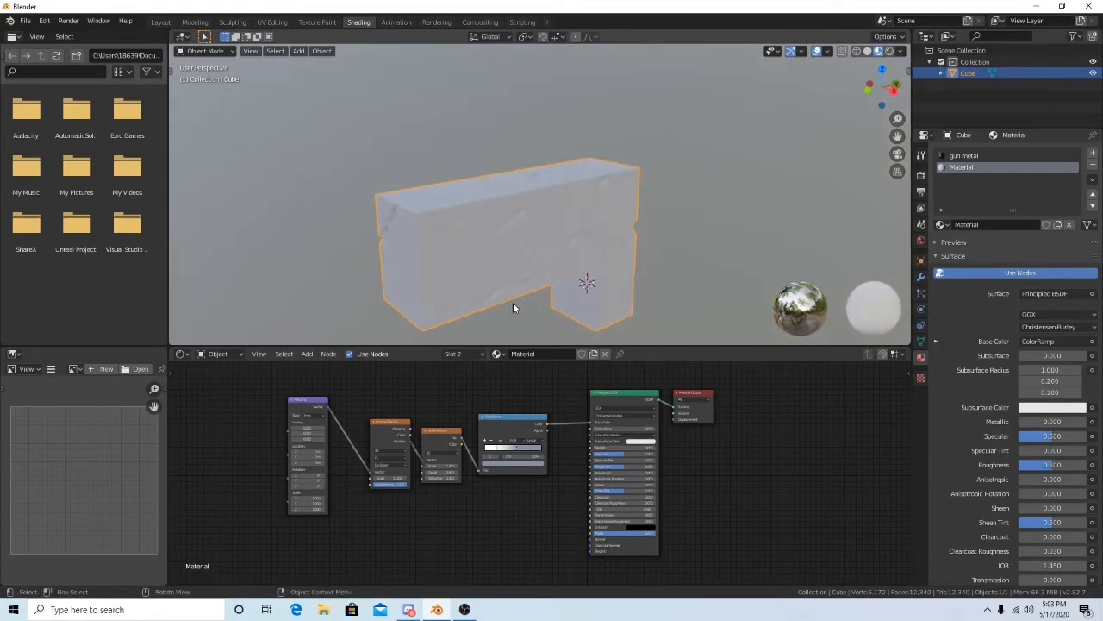
- Add a Texture Coordinate node and link its Generated output to the Mapping node's Vector input
key("shift+a")
left_click(213, 437)
type("te")
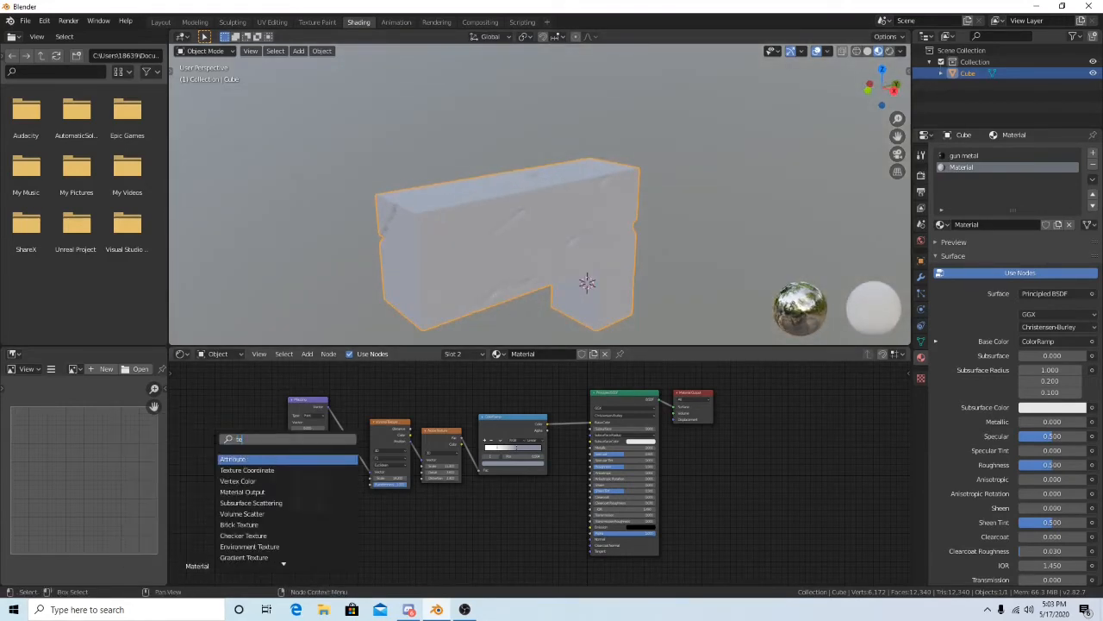
left_click(246, 469)
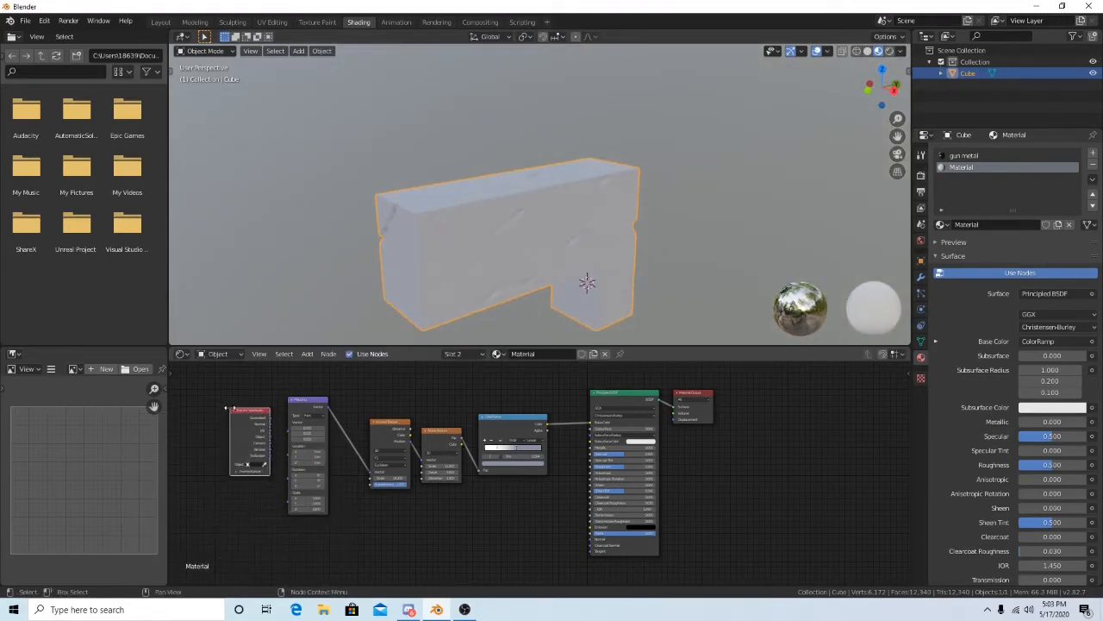
left_click_drag(269, 422, 287, 433)
middle_click_drag(472, 265, 572, 137)
middle_click_drag(501, 165, 419, 344)
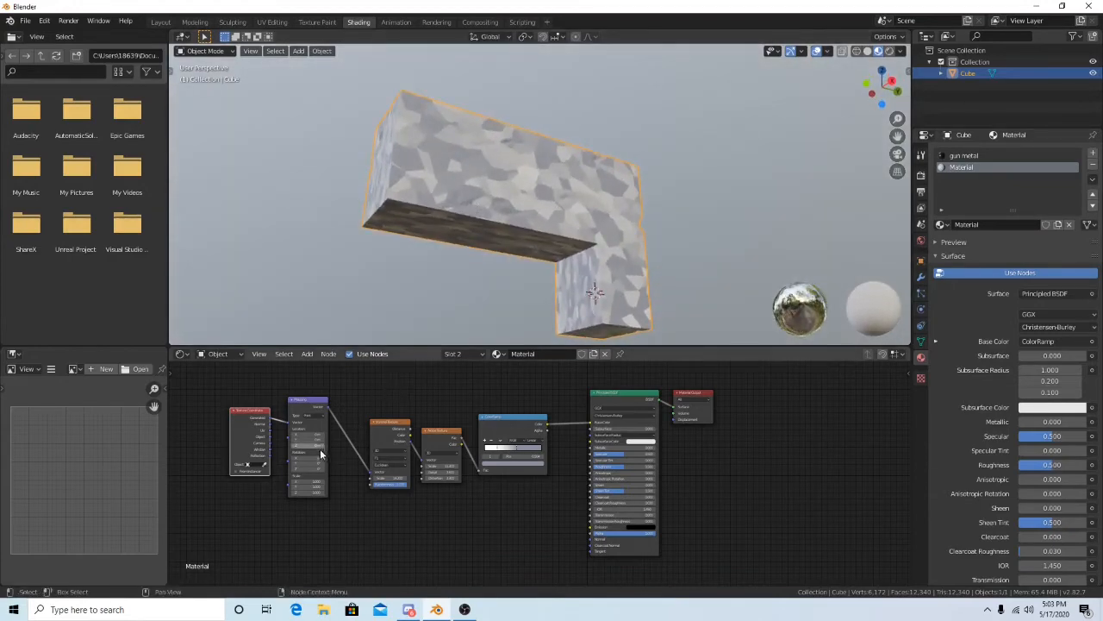
- Raise the Mapping node's Z scale to form horizontal streaks, and slightly rotate the mapping
scroll(312, 465, "up", 2)
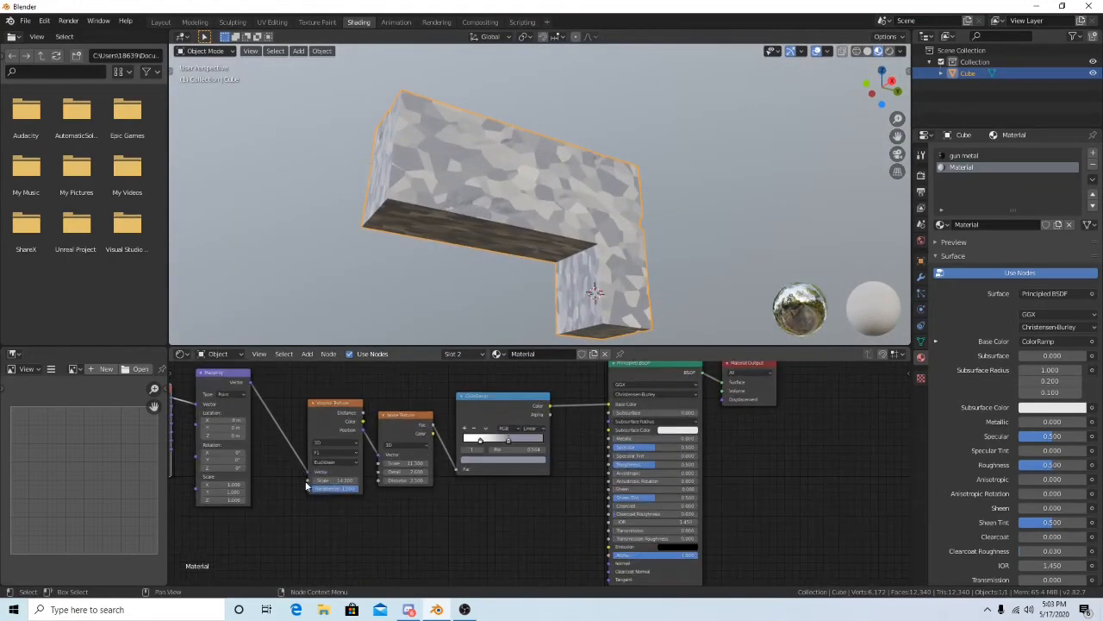
middle_click_drag(285, 475, 438, 515)
left_click_drag(371, 541, 476, 541)
middle_click_drag(538, 203, 537, 239)
scroll(520, 227, "up", 3)
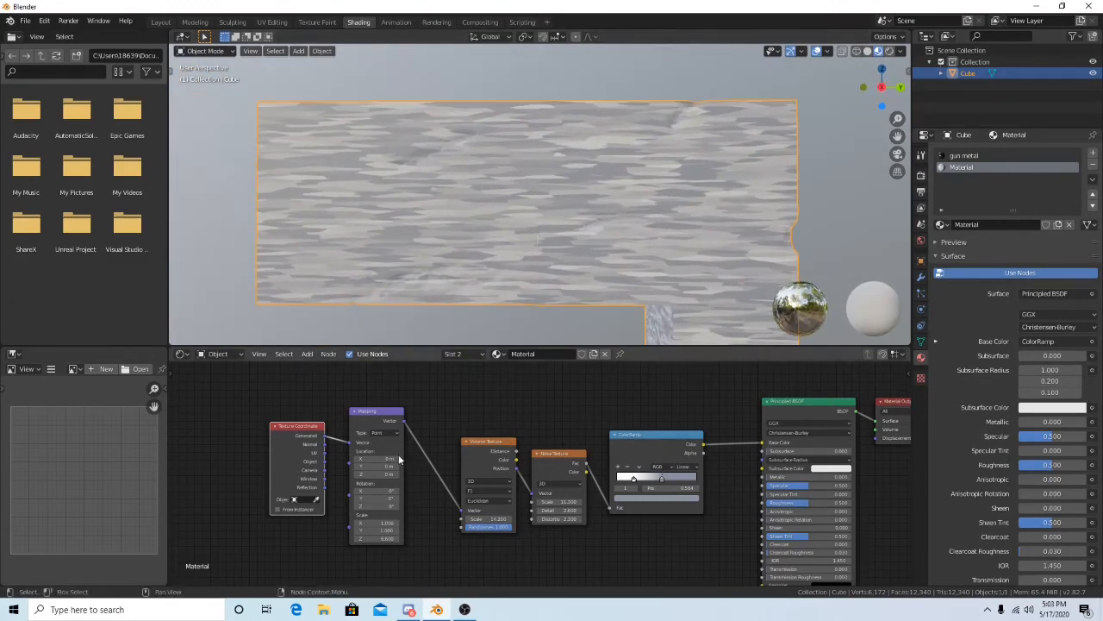
left_click_drag(381, 493, 381, 501)
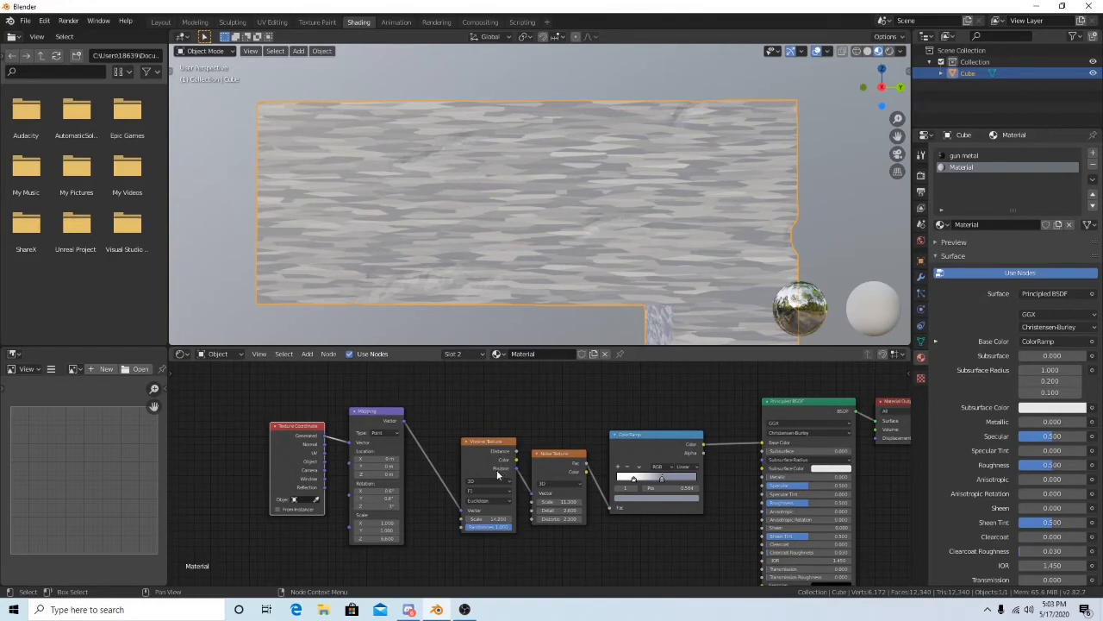
- Move the Voronoi, Noise and ColorRamp nodes closer to the Mapping node and the Texture Coordinate node farther away from it
left_click_drag(505, 457, 470, 457)
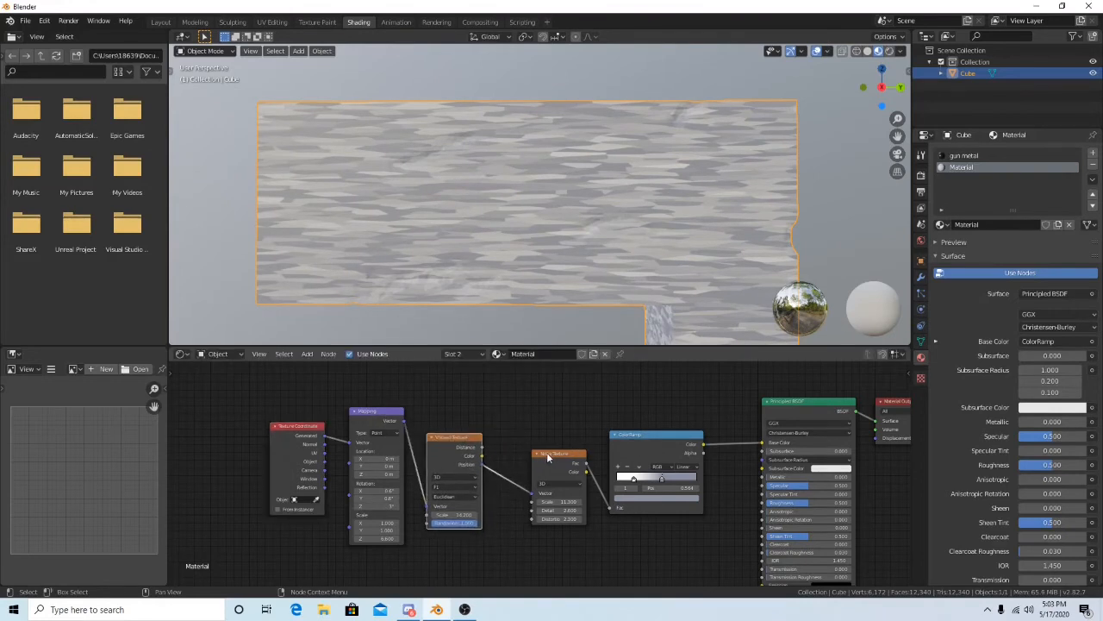
left_click_drag(556, 453, 523, 453)
left_click_drag(619, 438, 586, 438)
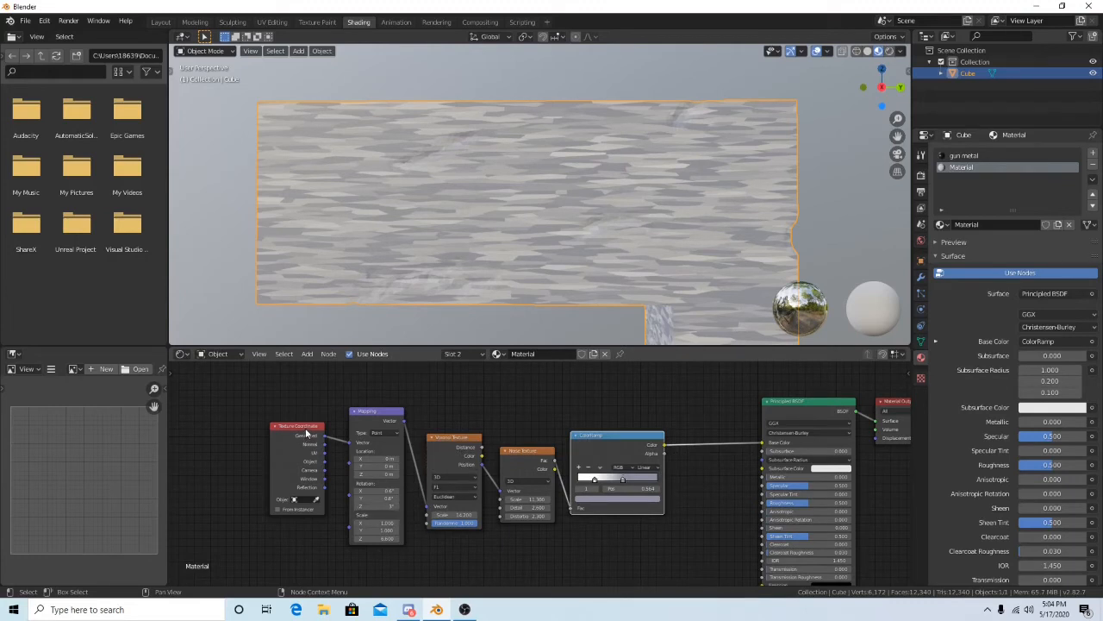
left_click_drag(306, 433, 254, 428)
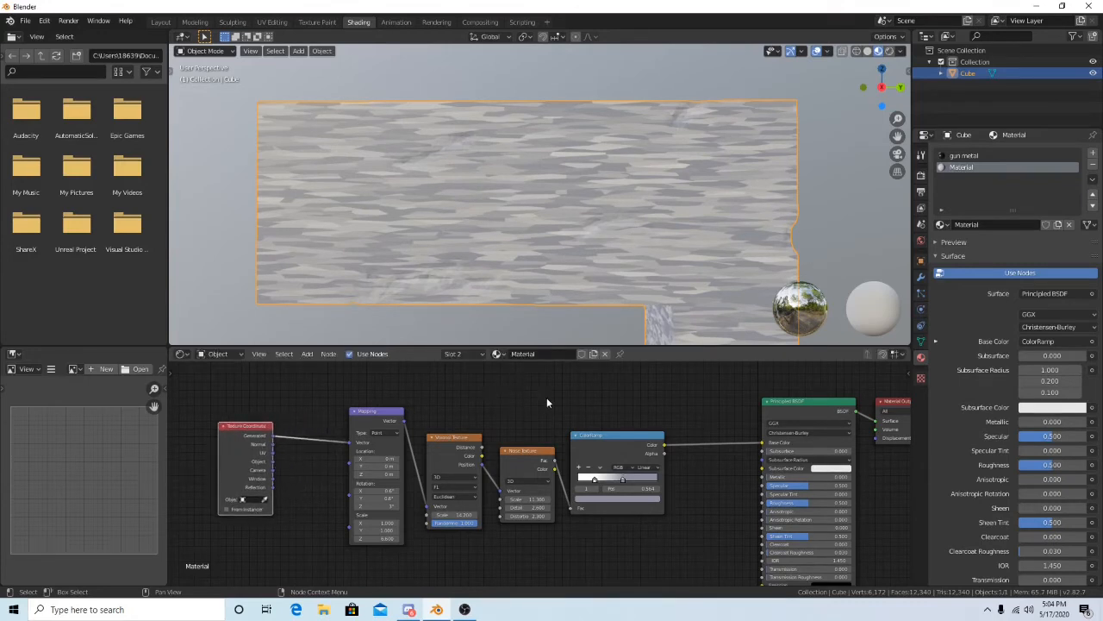
- Lower the Mapping node's X scale so the end faces get streaks too, and rename the material to "scratch"
scroll(546, 401, "down", 1)
middle_click_drag(580, 329, 558, 275)
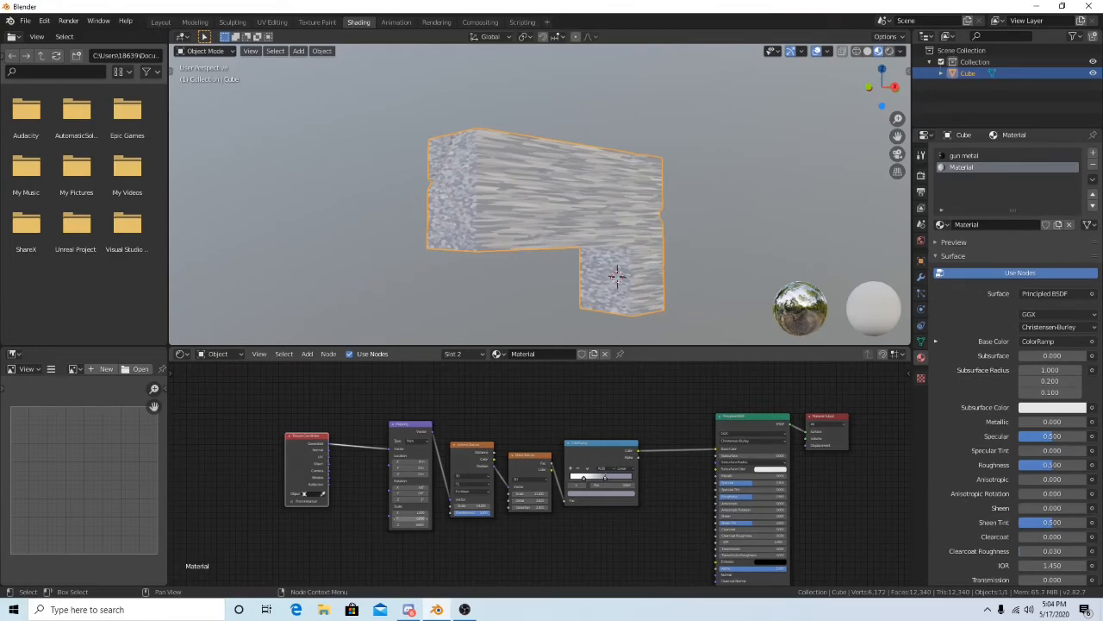
left_click_drag(411, 514, 358, 514)
middle_click_drag(530, 261, 581, 245)
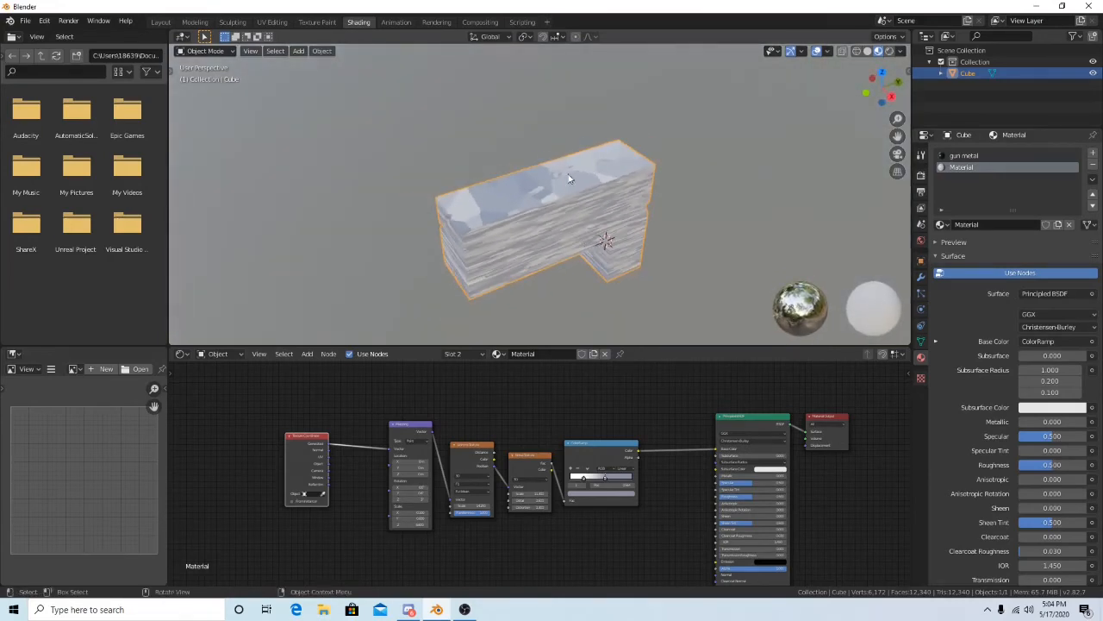
middle_click_drag(553, 208, 617, 197)
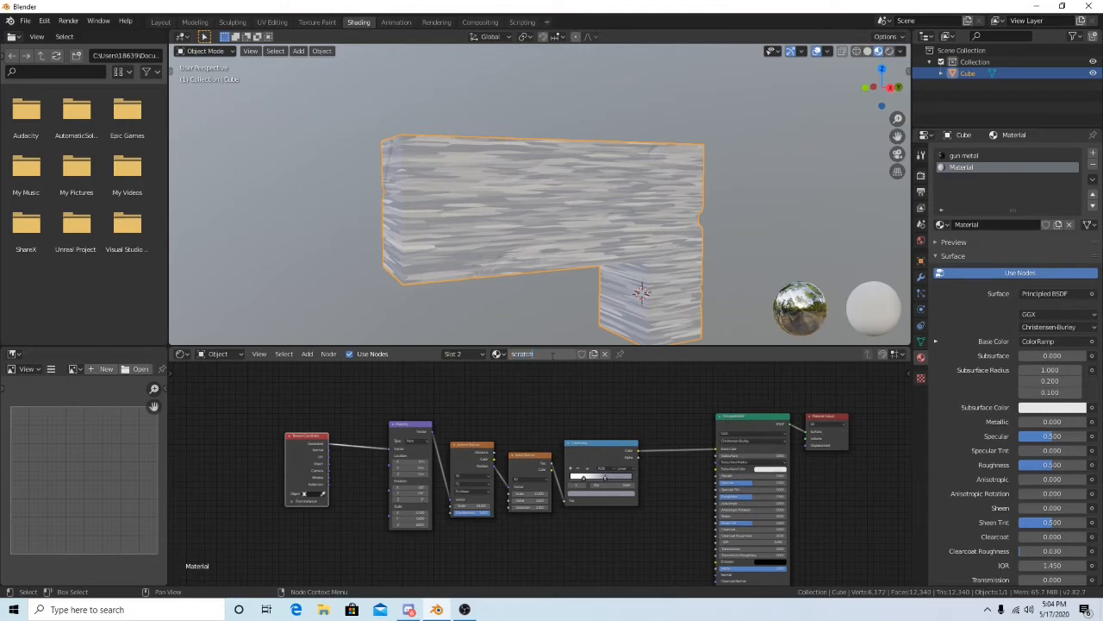
key("Return")
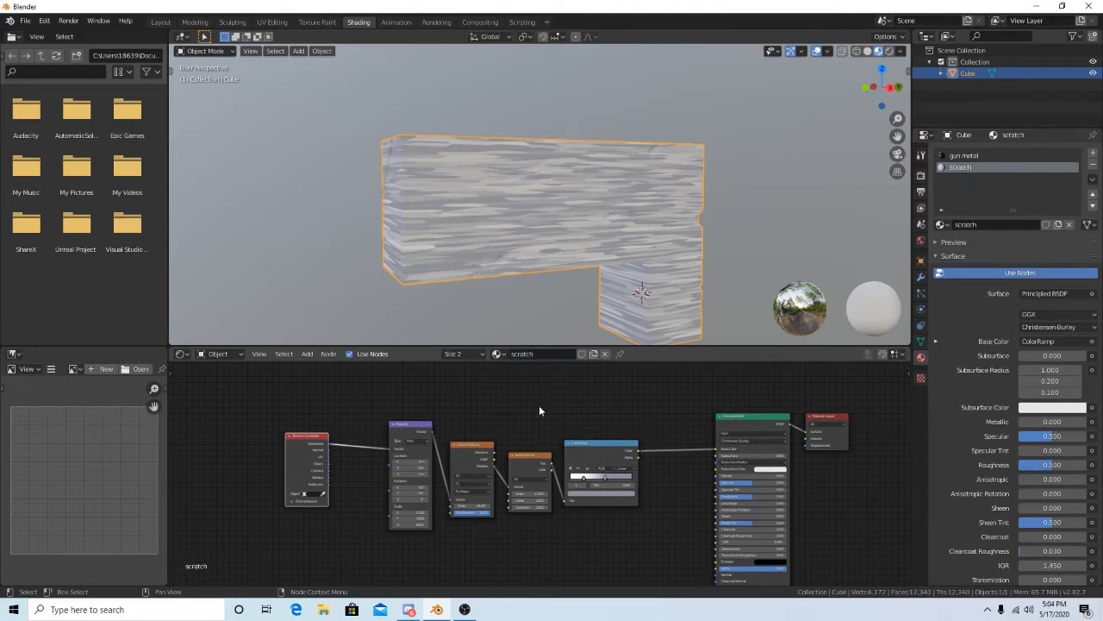
- Assign the gun metal material to the whole mesh in Edit Mode, switch to the scratch slot and deselect the mesh
left_click(970, 155)
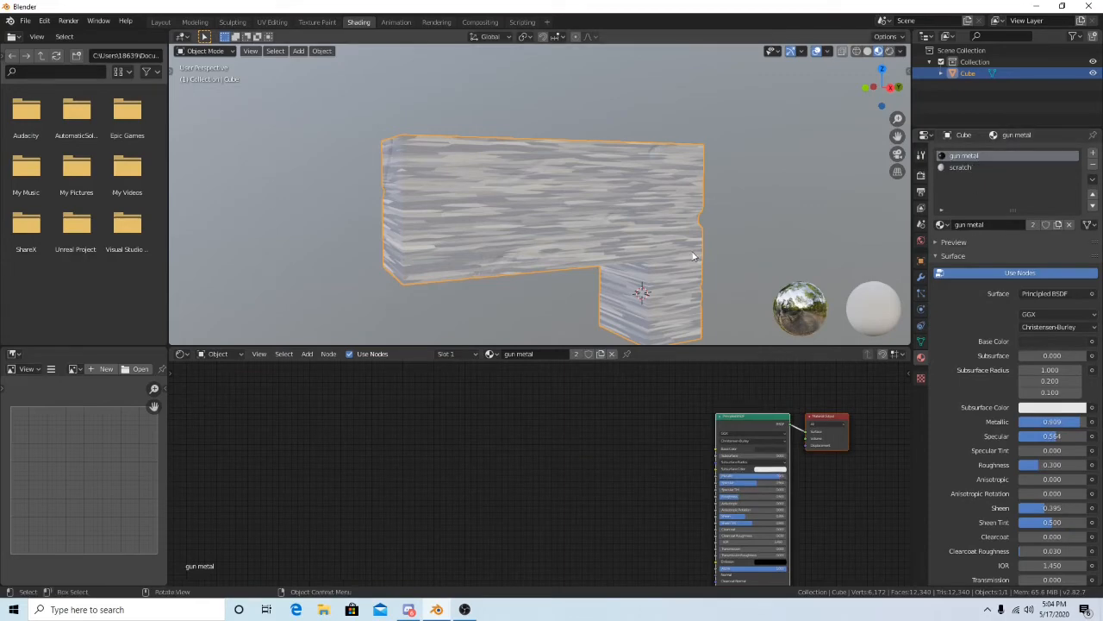
key("Tab")
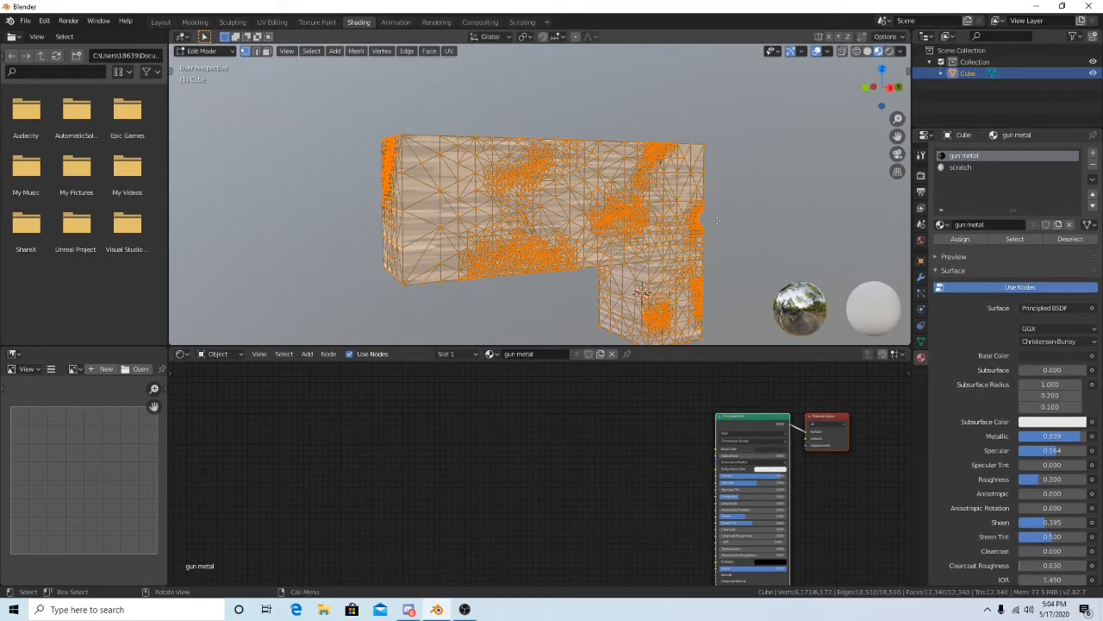
middle_click_drag(743, 148, 795, 301)
left_click(968, 242)
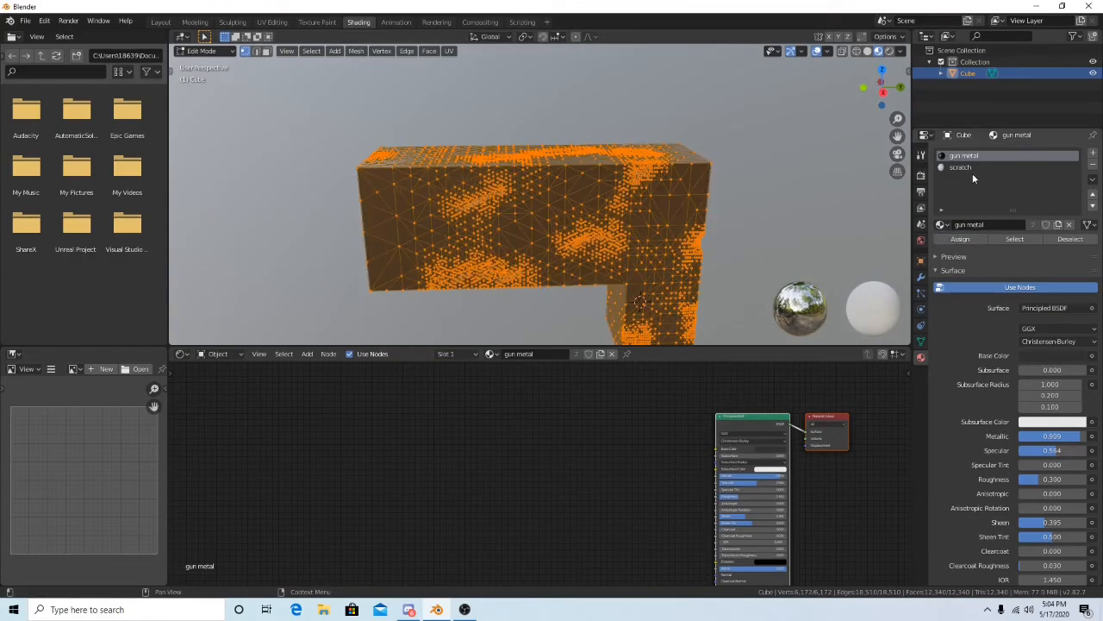
left_click(971, 166)
left_click(733, 232)
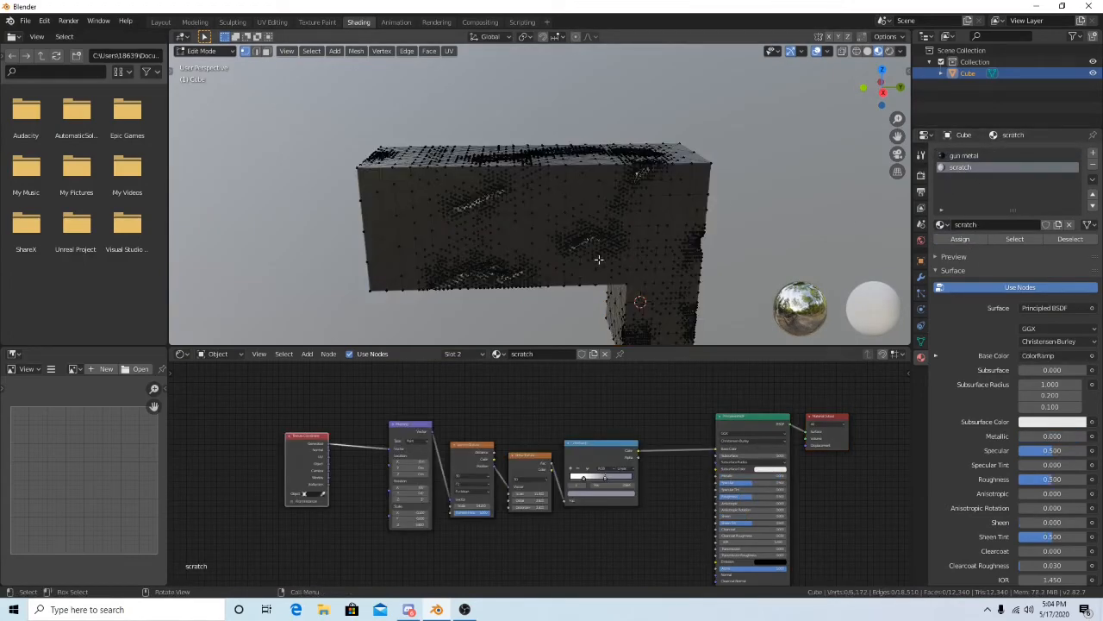
- Select the vertices of the diagonal crease on the block's long side face
scroll(598, 259, "up", 10)
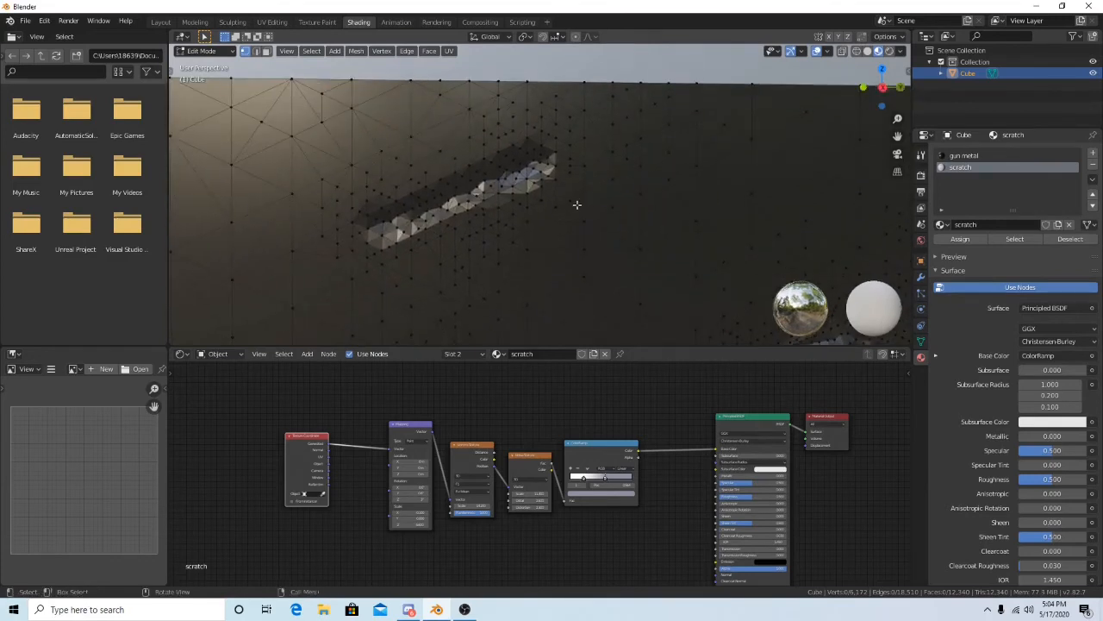
left_click_drag(361, 207, 390, 236)
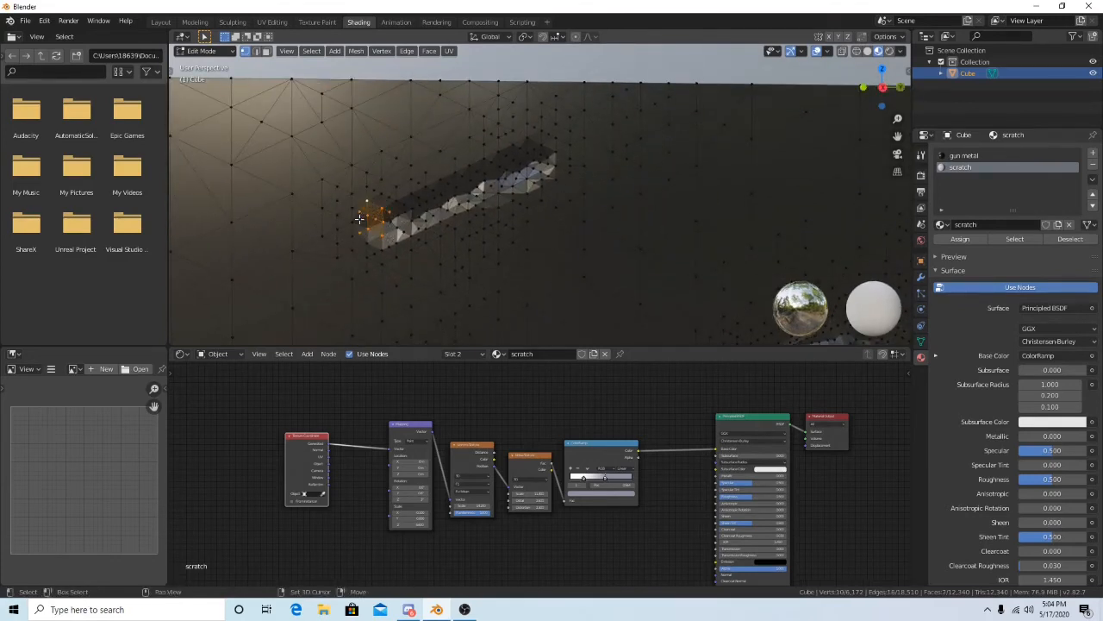
left_click_drag(366, 236, 380, 248, "shift")
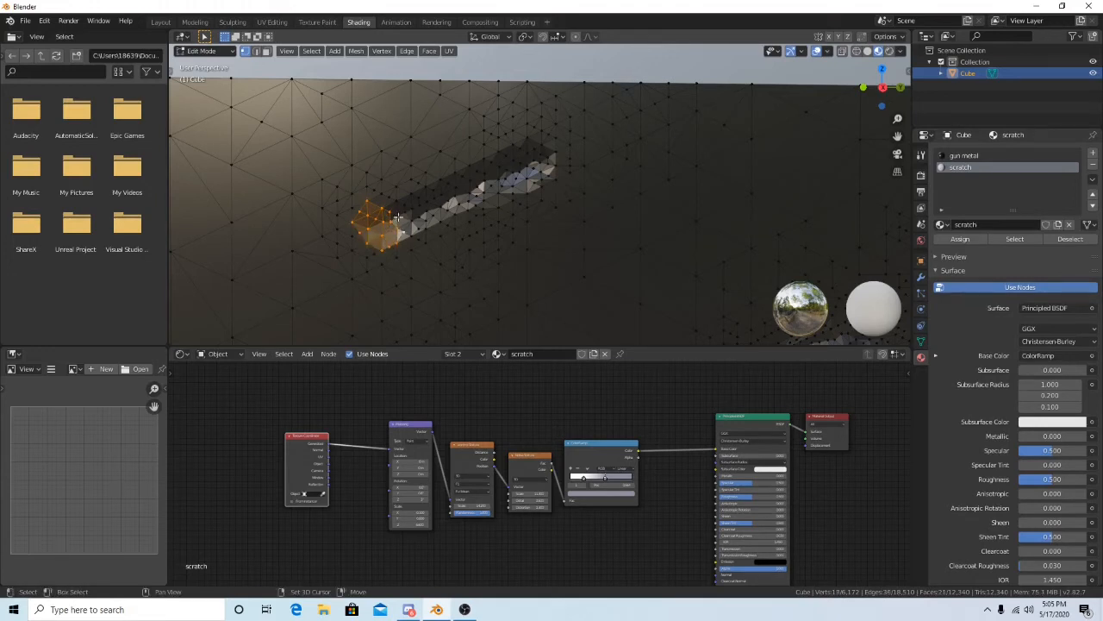
mouse_move(400, 204)
left_mouse_down("shift")
mouse_move(437, 229)
mouse_move(457, 204)
mouse_move(461, 223)
mouse_move(433, 209)
mouse_move(414, 223)
mouse_move(426, 243)
mouse_move(470, 196)
mouse_move(534, 172)
mouse_move(487, 171)
mouse_move(424, 201)
left_mouse_up("shift")
key("c")
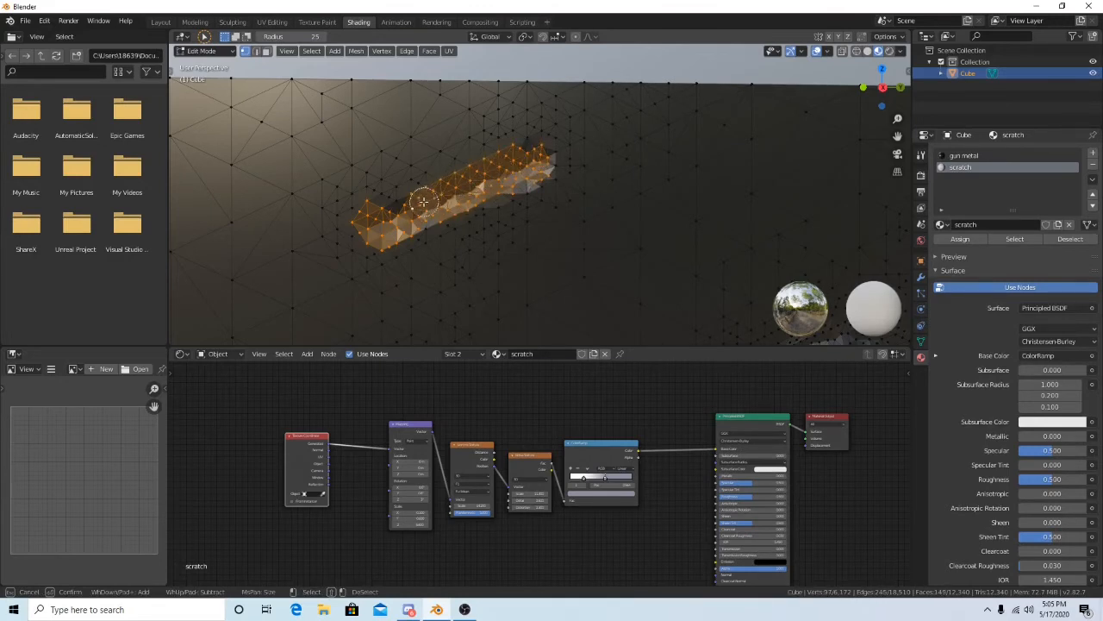
right_click(406, 210)
- Circle-select the jagged crease along the lower edge of the long side face and assign the scratch material to it
middle_click_drag(406, 210, 520, 201)
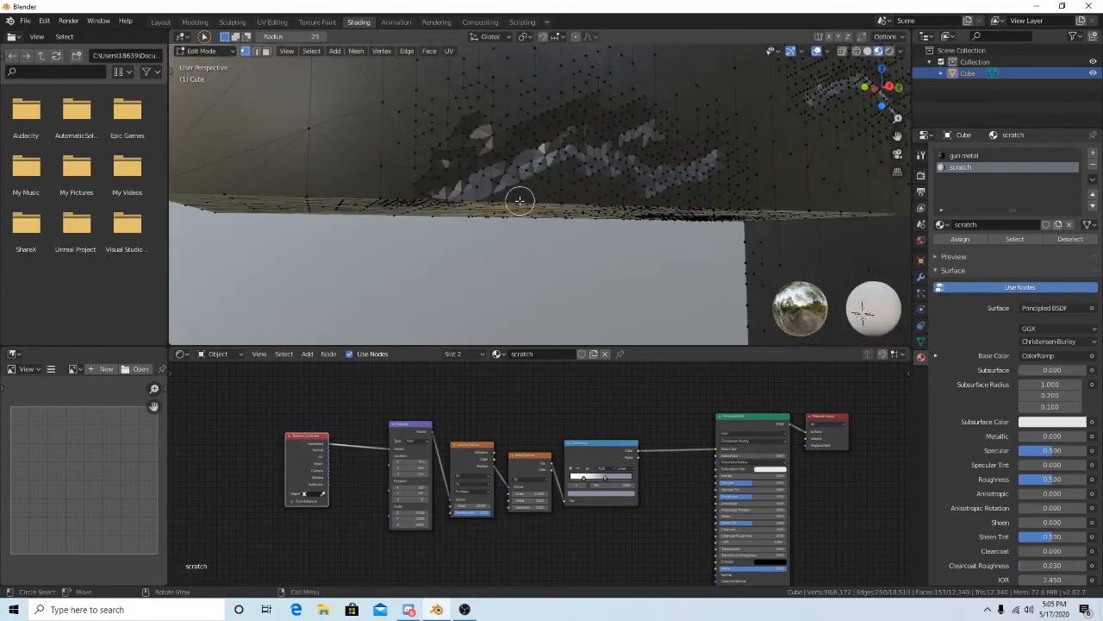
key("c")
mouse_move(492, 181)
left_mouse_down()
mouse_move(431, 187)
mouse_move(481, 184)
mouse_move(450, 160)
mouse_move(474, 135)
mouse_move(498, 162)
mouse_move(515, 155)
mouse_move(517, 168)
mouse_move(566, 131)
mouse_move(661, 170)
mouse_move(673, 155)
mouse_move(695, 155)
mouse_move(701, 169)
left_mouse_up()
left_click(959, 238)
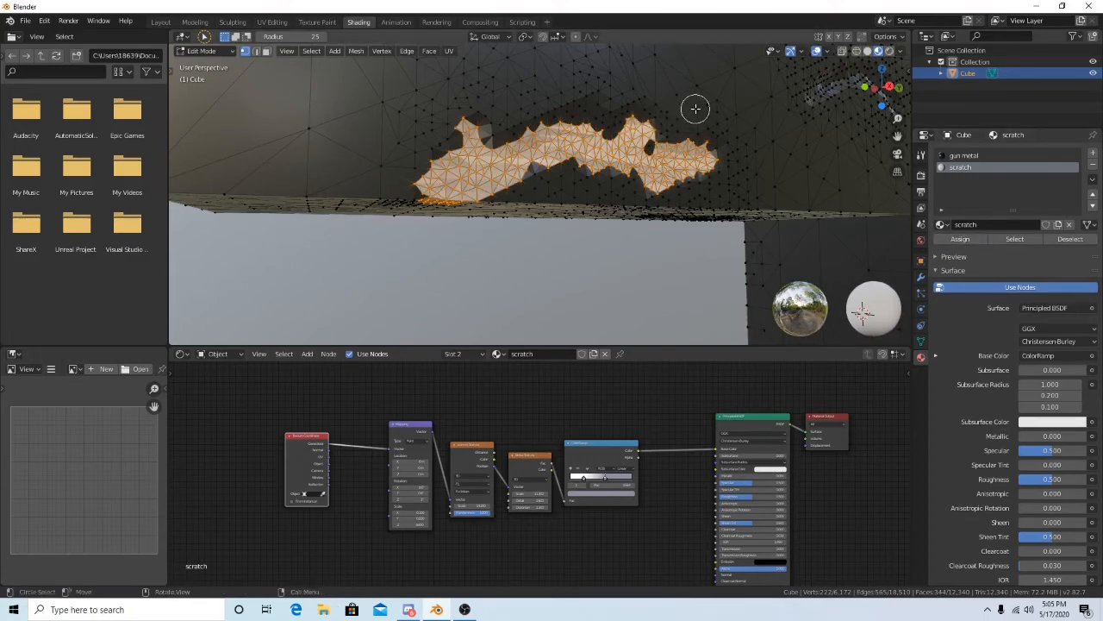
- Circle-select the diagonal crease, the arched crease and the upper-edge notch on the long side face
scroll(695, 104, "down", 2)
middle_click_drag(696, 104, 560, 167)
scroll(661, 159, "up", 4)
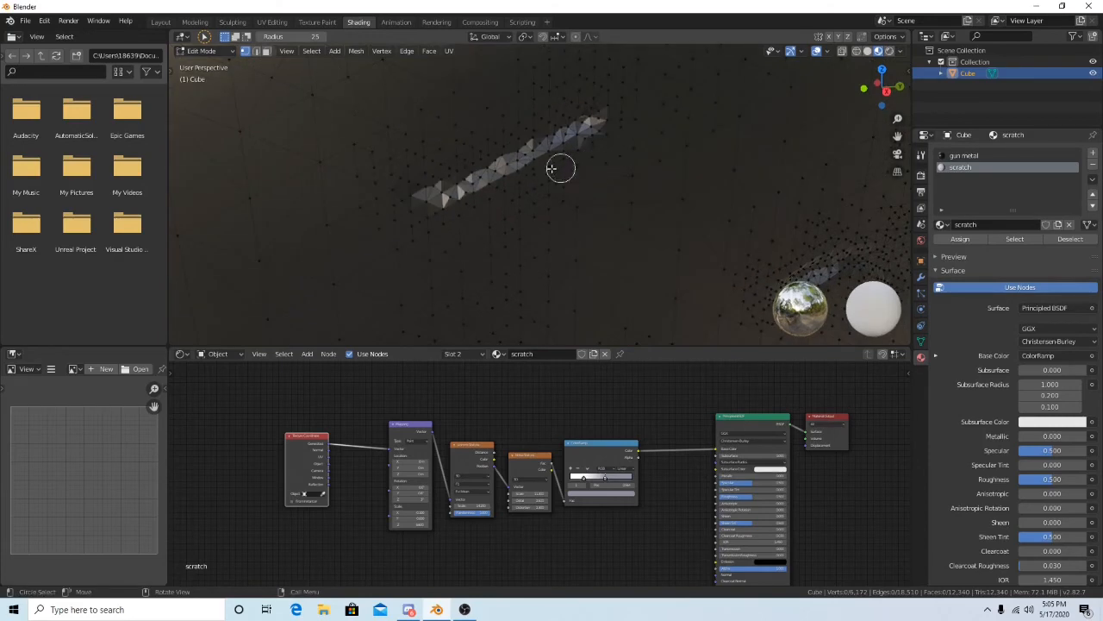
left_click_drag(438, 184, 588, 123)
mouse_move(635, 152)
middle_mouse_down()
mouse_move(611, 185)
mouse_move(731, 194)
mouse_move(736, 157)
mouse_move(647, 168)
middle_mouse_up()
middle_click_drag(730, 177, 491, 215, "shift")
scroll(686, 202, "up", 3)
mouse_move(491, 216)
left_mouse_down()
mouse_move(481, 223)
mouse_move(550, 191)
mouse_move(606, 224)
left_mouse_up()
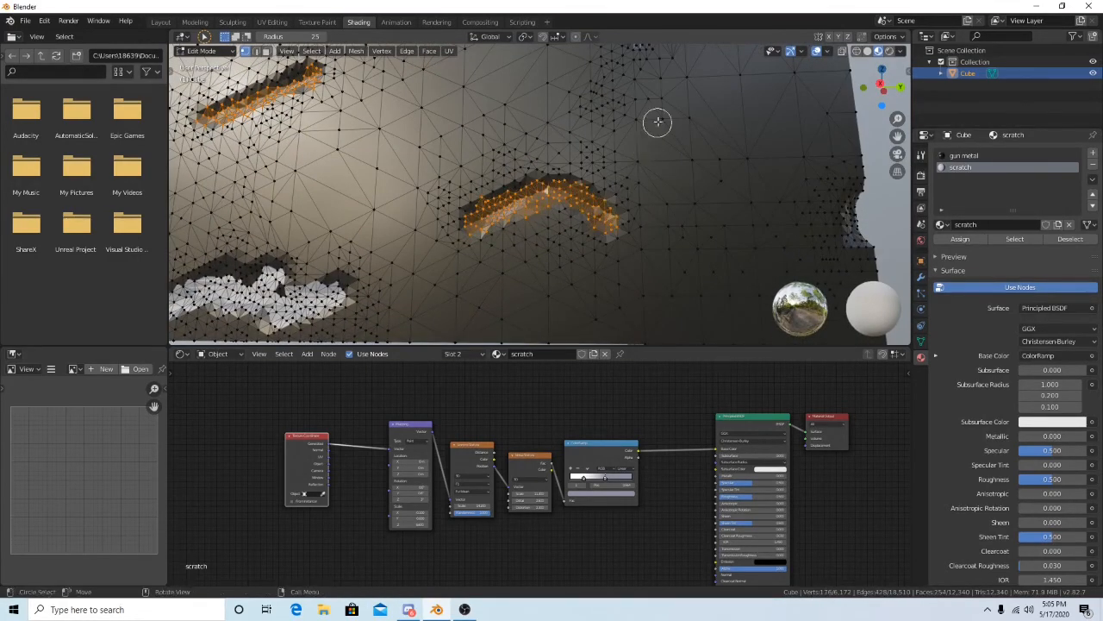
middle_click_drag(656, 79, 606, 178, "shift")
mouse_move(607, 177)
left_mouse_down()
mouse_move(598, 145)
mouse_move(647, 98)
left_mouse_up()
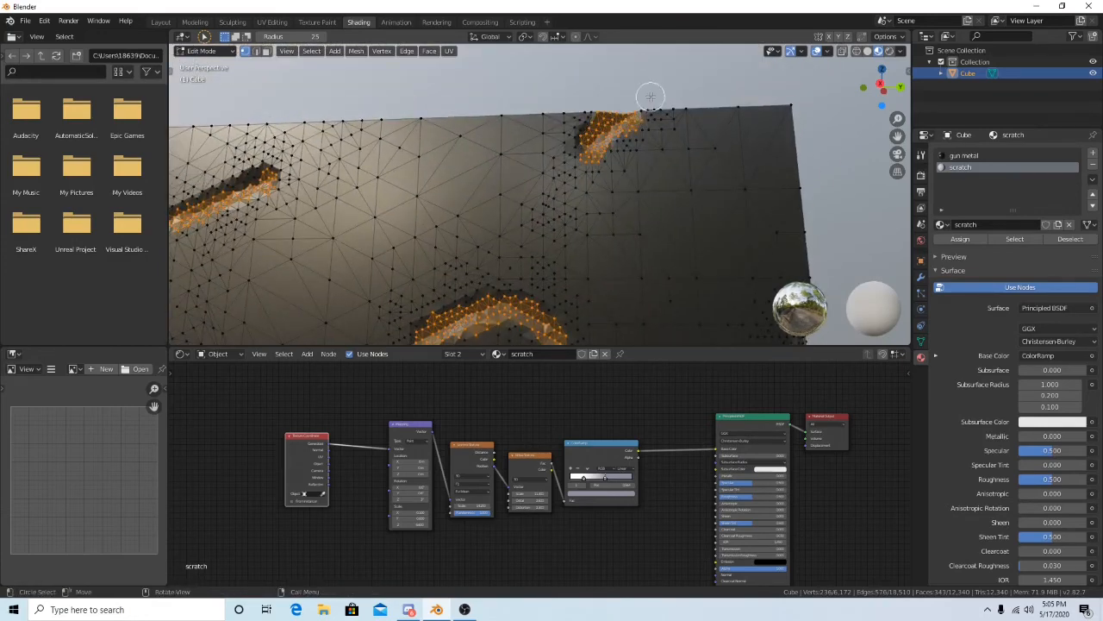
- Add the end crease and a small patch on the top face to the selection and assign the scratch material
middle_click_drag(648, 98, 687, 256)
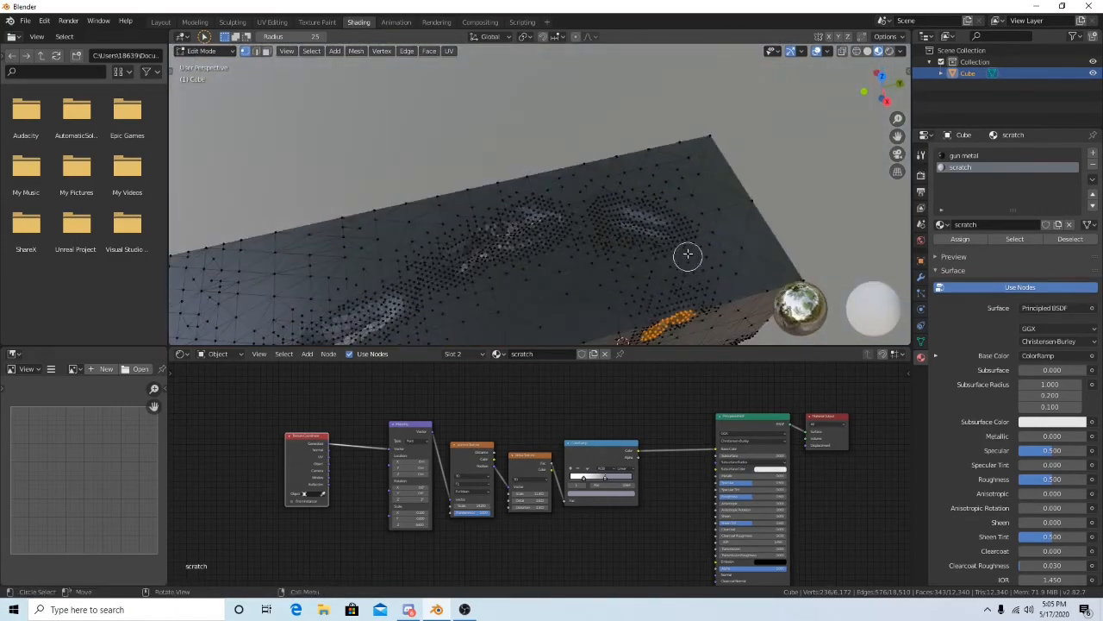
left_click_drag(666, 231, 634, 219)
middle_click_drag(625, 216, 412, 214)
left_click_drag(355, 219, 326, 215)
right_click(326, 216)
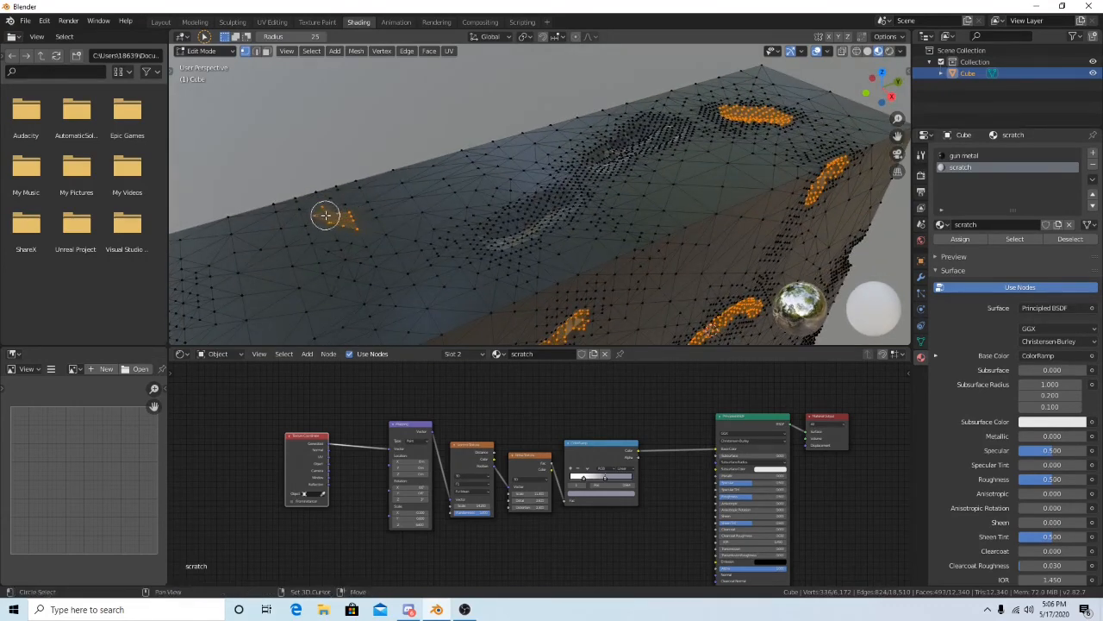
left_click(961, 241)
key("c")
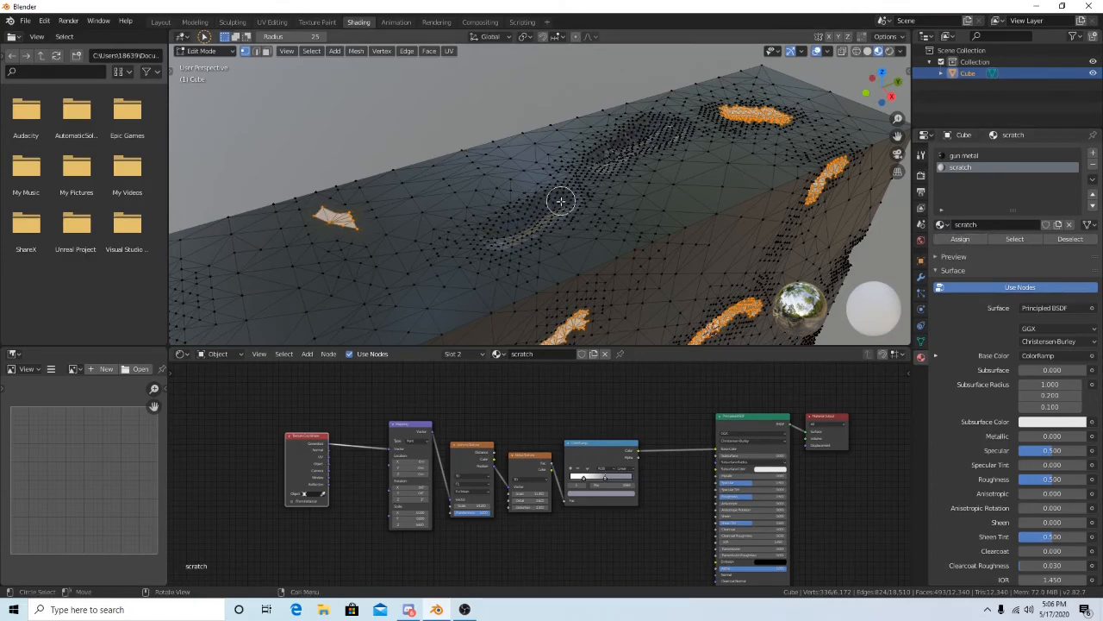
- Circle-select the two remaining elongated creases in the middle of the block's top face
mouse_move(531, 219)
left_mouse_down()
mouse_move(505, 234)
mouse_move(569, 198)
left_mouse_up()
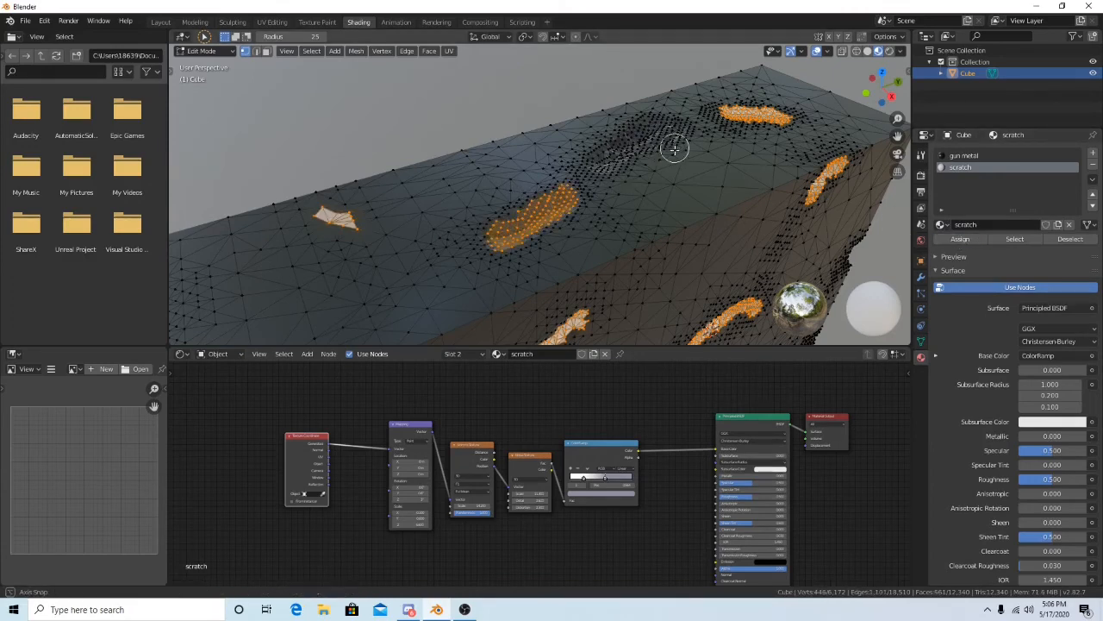
middle_click_drag(674, 148, 611, 210)
mouse_move(611, 210)
left_mouse_down()
mouse_move(648, 181)
mouse_move(630, 202)
mouse_move(644, 200)
left_mouse_up()
right_click(655, 200)
mouse_move(655, 200)
middle_mouse_down()
mouse_move(678, 256)
mouse_move(652, 253)
mouse_move(600, 182)
mouse_move(638, 177)
mouse_move(684, 207)
mouse_move(645, 227)
mouse_move(588, 210)
mouse_move(594, 190)
mouse_move(517, 174)
middle_mouse_up()
key("c")
left_click_drag(517, 174, 524, 145)
right_click(532, 148)
- Add the curved crease and the edge notch on the grip-side end face to the selection and assign the scratch material
middle_click_drag(635, 247, 517, 200)
left_click_drag(437, 165, 490, 255)
mouse_move(593, 177)
left_mouse_down()
mouse_move(591, 116)
mouse_move(597, 195)
left_mouse_up()
left_click(961, 239)
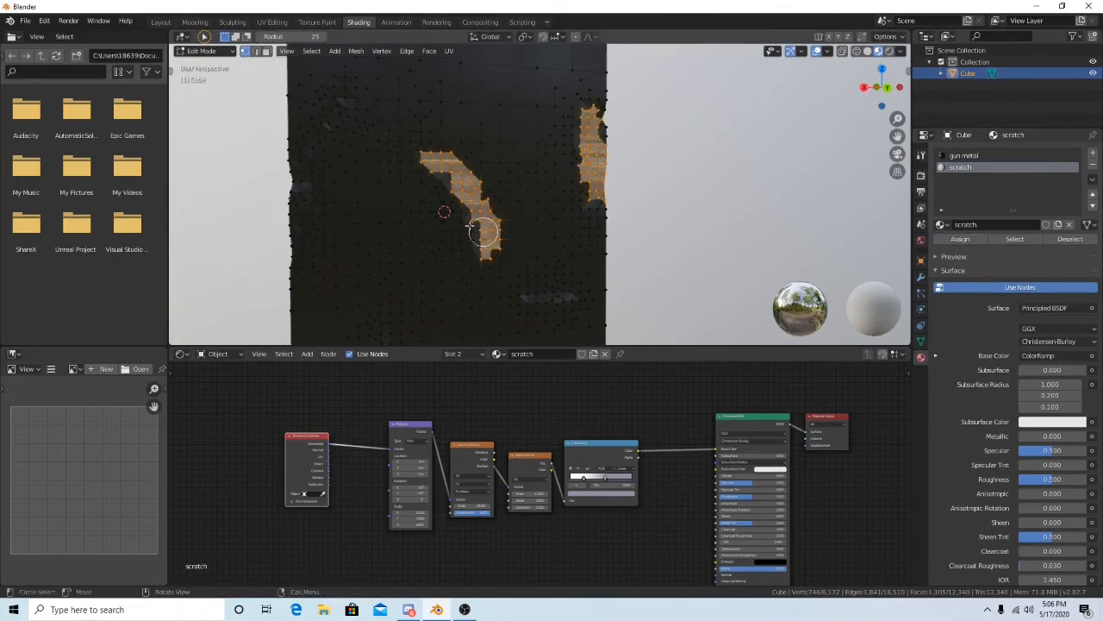
- Add the diagonal crease on the opposite end face to the selection, assign the scratch material and return to Object Mode
middle_click_drag(478, 228, 622, 204)
scroll(609, 201, "down", 5)
scroll(622, 204, "up", 4)
middle_click_drag(733, 207, 677, 200, "shift")
left_click_drag(633, 140, 510, 240, "shift")
left_click(964, 242)
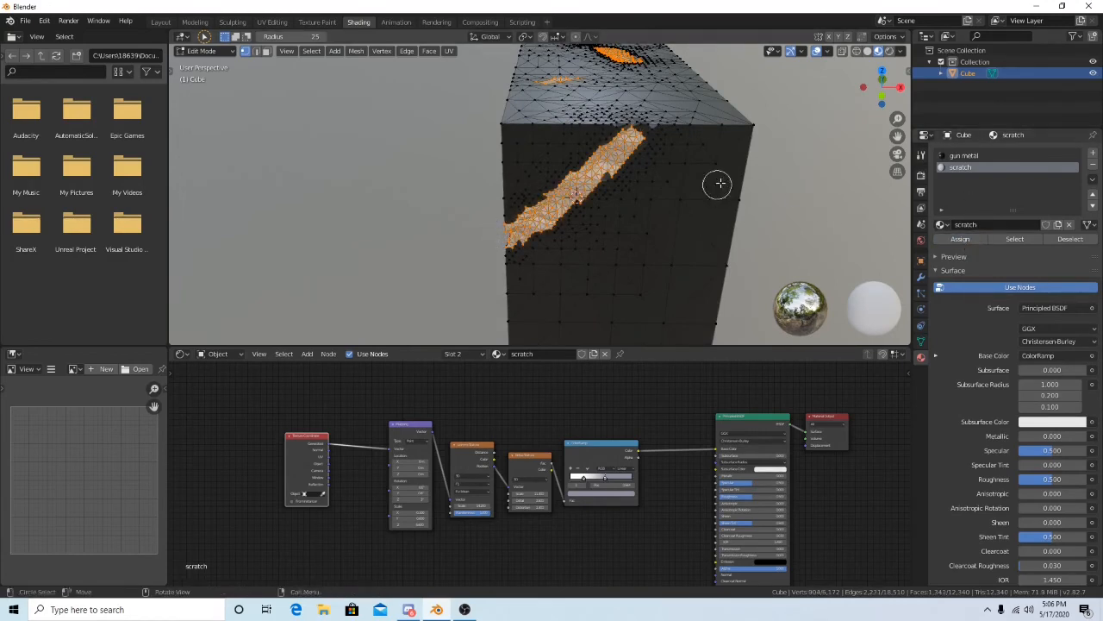
left_click(804, 156)
middle_click_drag(833, 158, 565, 211)
key("Tab")
- Examine the scratch material on the creases of the block's side, top and end faces
scroll(565, 211, "up", 8)
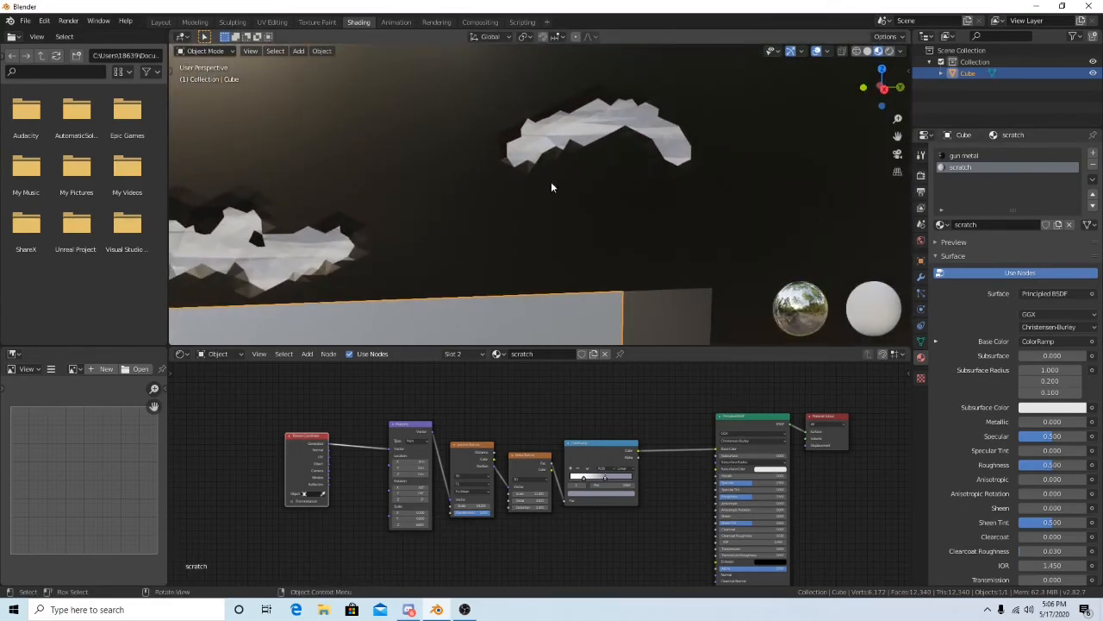
scroll(594, 266, "up", 4)
middle_click_drag(614, 133, 457, 185, "shift")
scroll(549, 227, "down", 5)
scroll(532, 200, "down", 3)
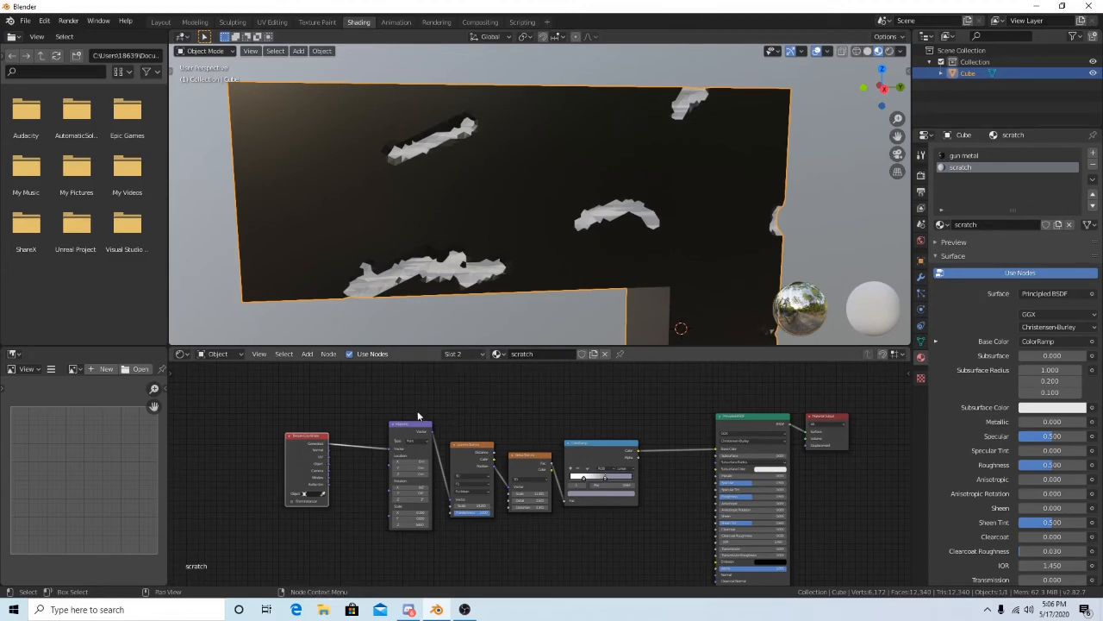
scroll(503, 480, "up", 2)
middle_click_drag(522, 525, 529, 488)
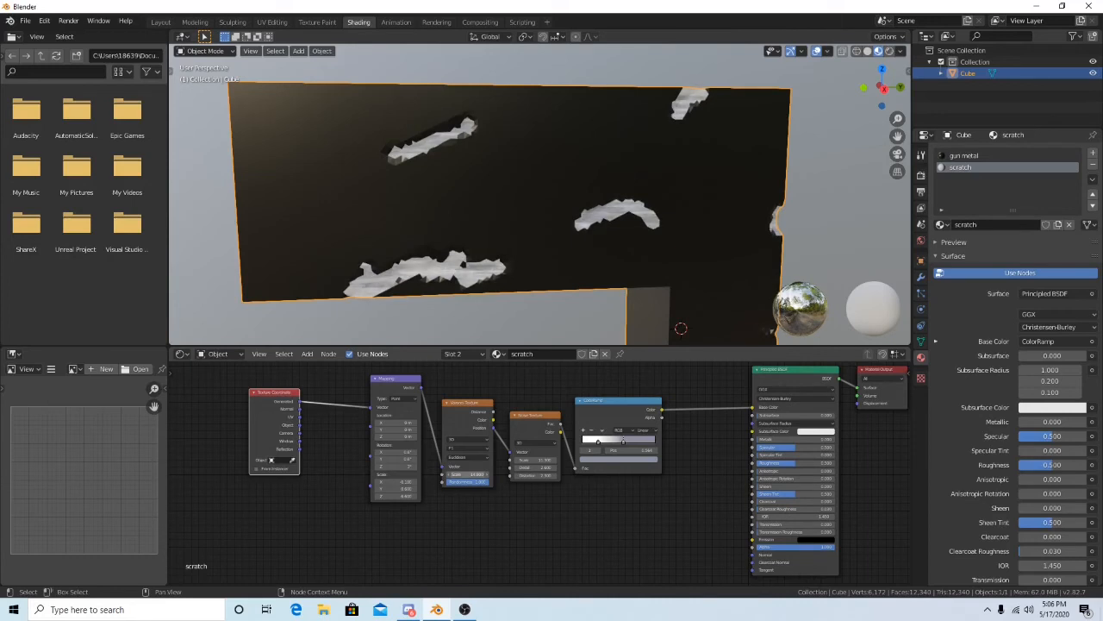
middle_click_drag(516, 248, 558, 270)
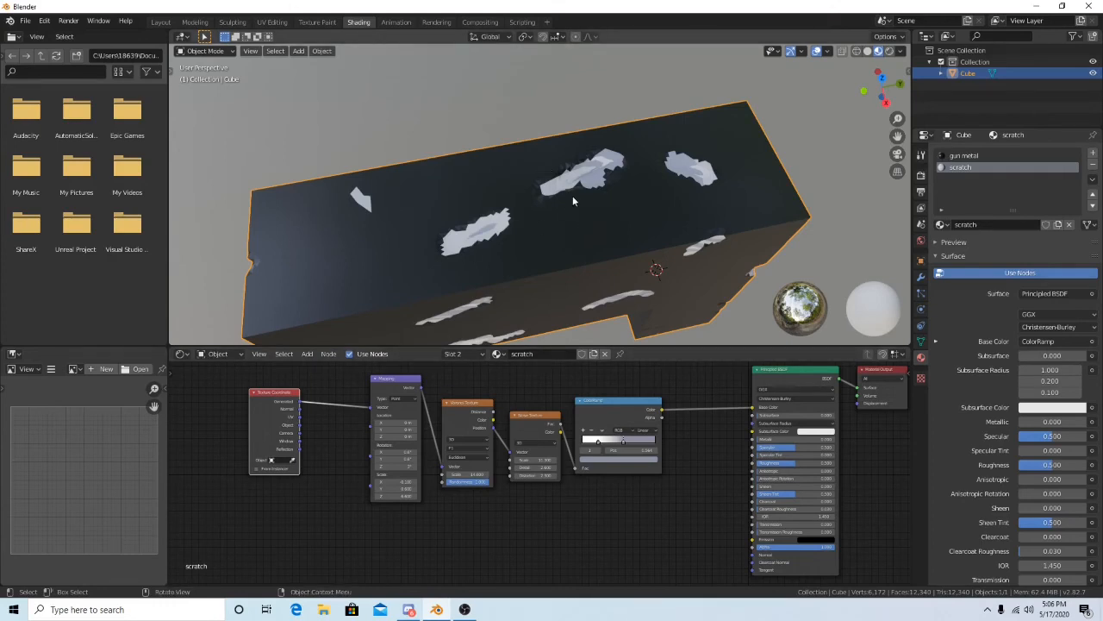
middle_click_drag(620, 213, 552, 170)
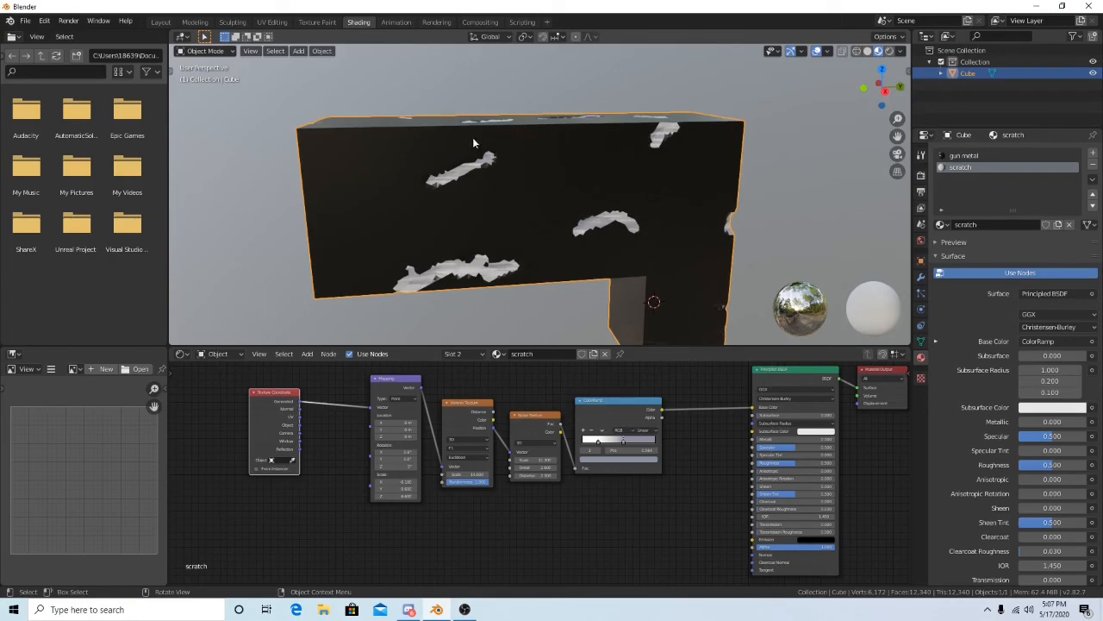
middle_click_drag(473, 143, 598, 154)
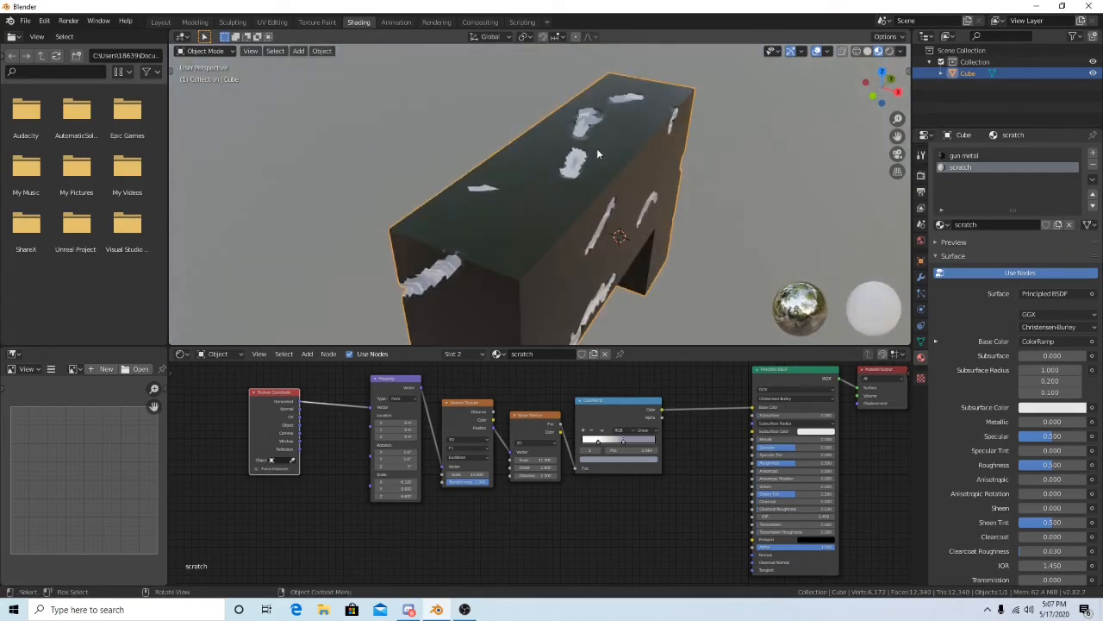
middle_click_drag(500, 194, 547, 161)
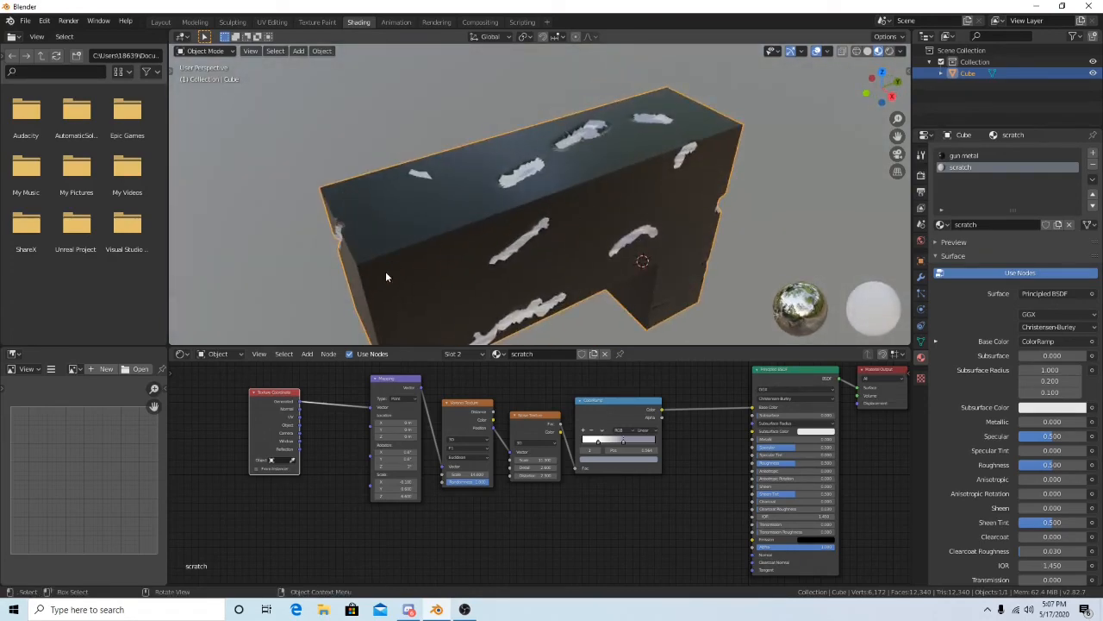
middle_click_drag(386, 276, 544, 218)
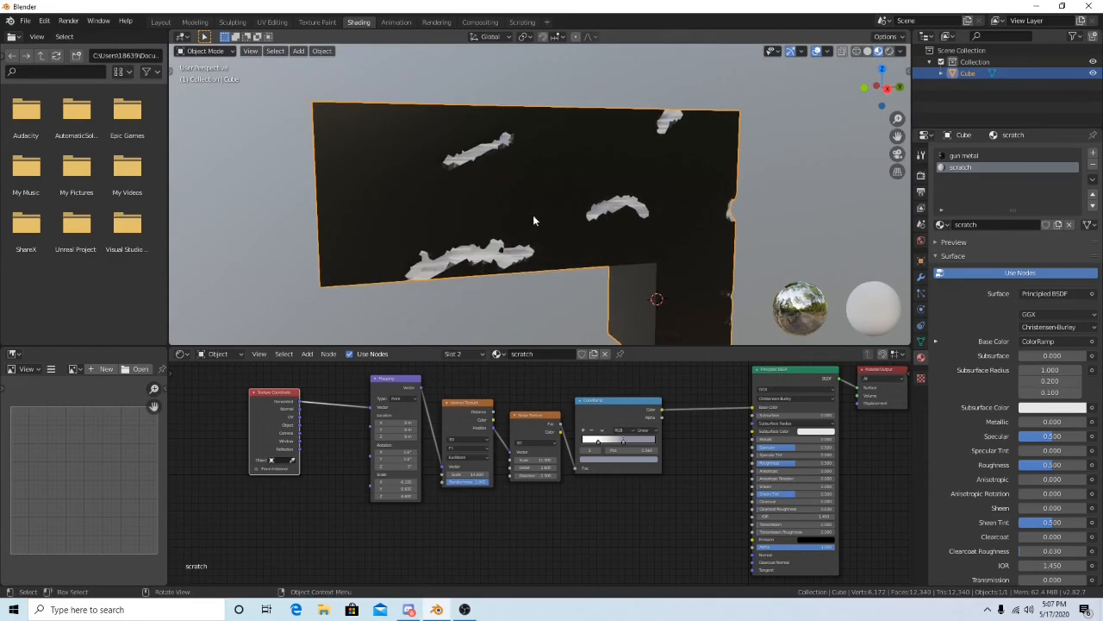
scroll(700, 213, "down", 8)
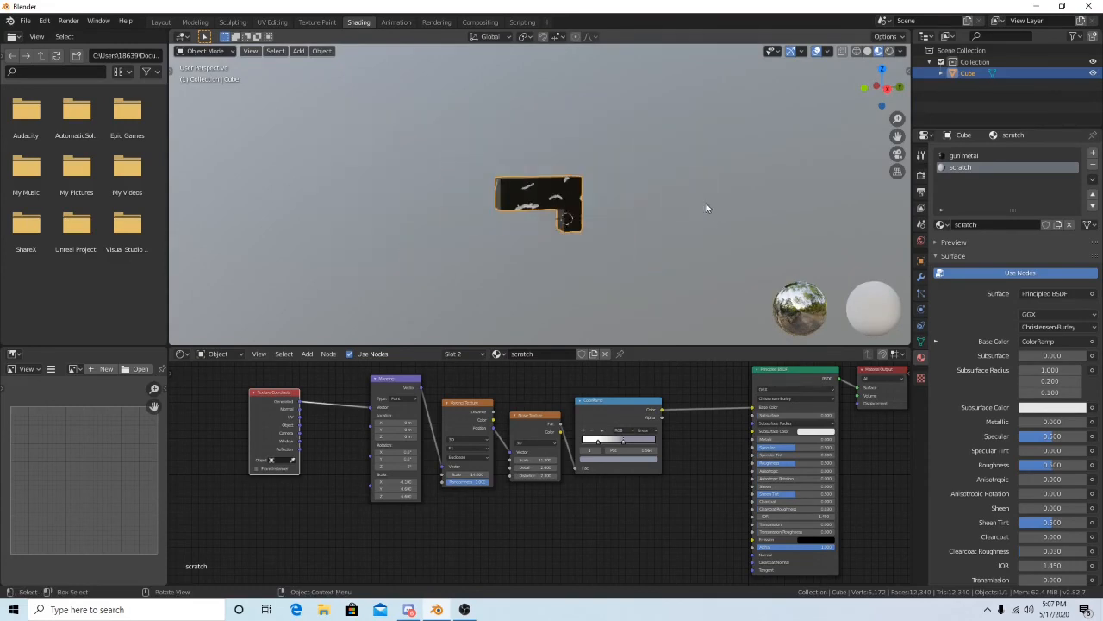
- Add a mesh plane, move it beside the grip end of the block and scale it up larger than the block
middle_click_drag(697, 212, 636, 241, "shift")
left_click(653, 238)
key("shift+a")
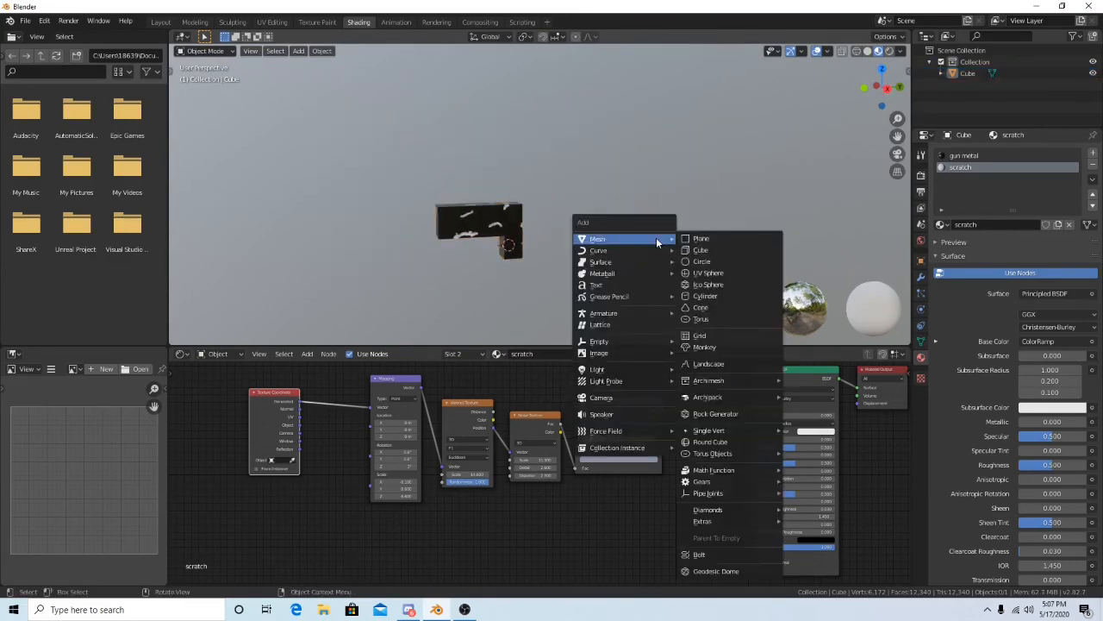
left_click(685, 238)
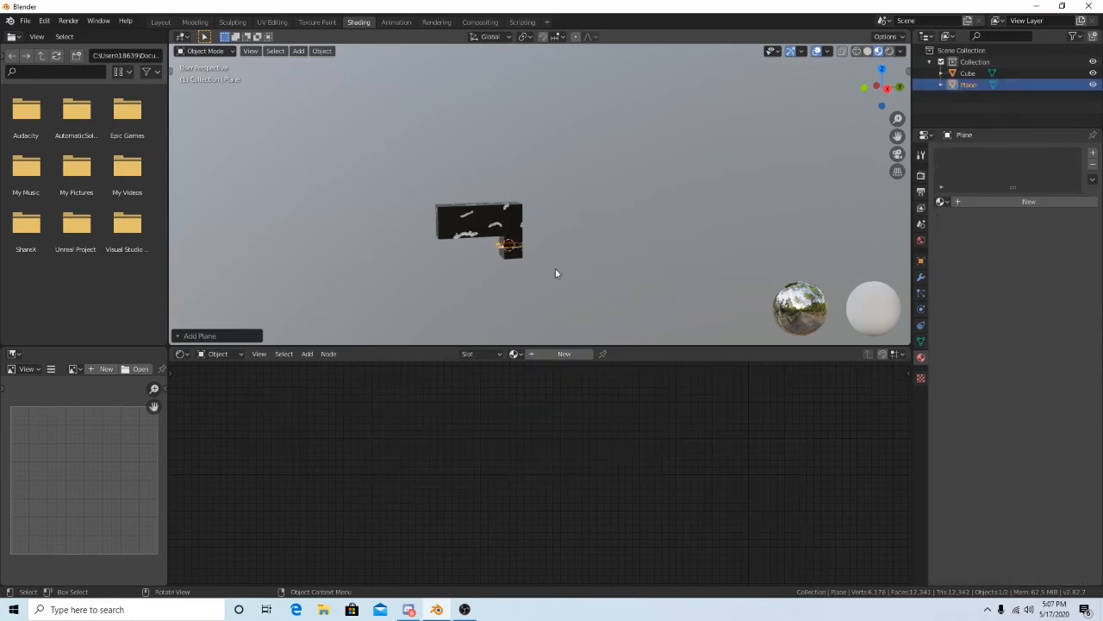
key("g")
left_click(690, 298)
key("s")
left_click(256, 128)
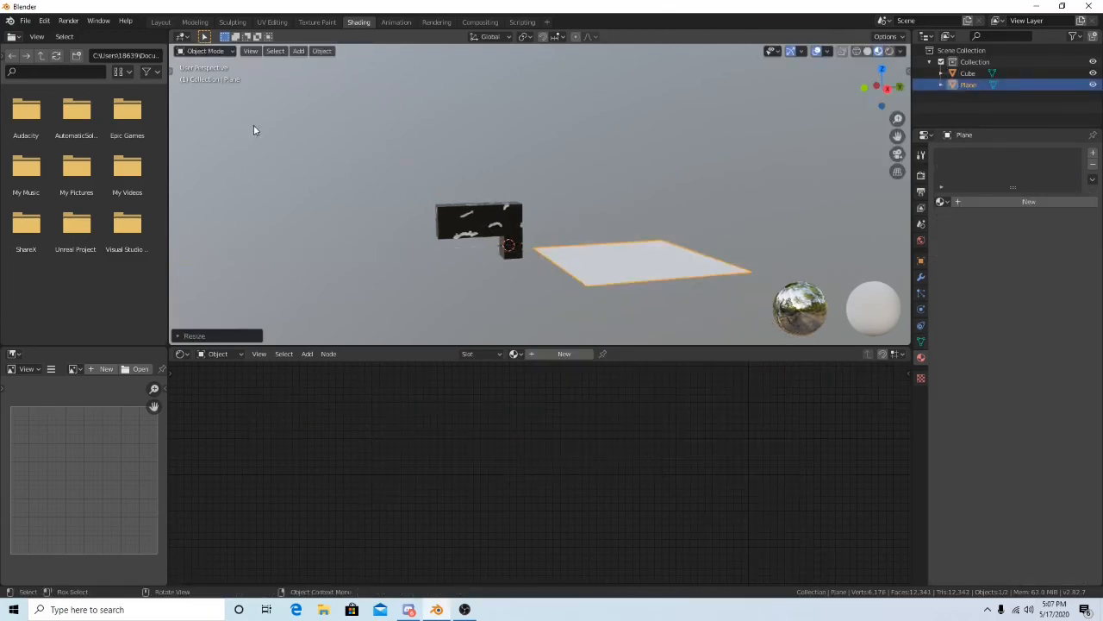
- Apply the existing scratch material to the plane and adjust the Scale of its Voronoi and Noise textures
left_click(514, 353)
left_click(552, 381)
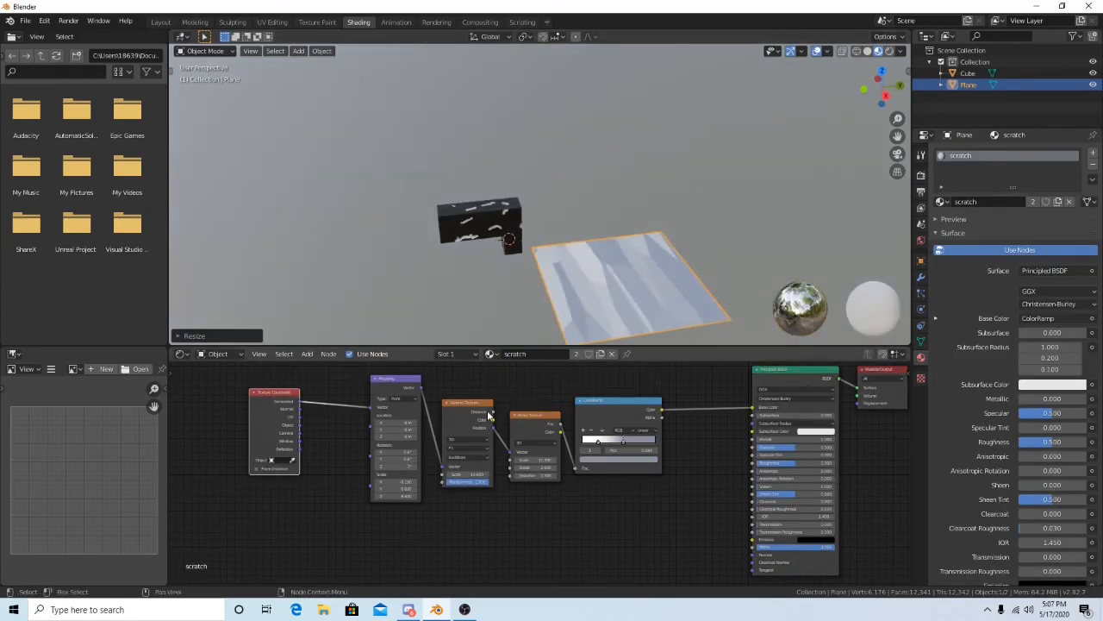
mouse_move(468, 474)
left_mouse_down()
mouse_move(545, 459)
mouse_move(533, 460)
left_mouse_up()
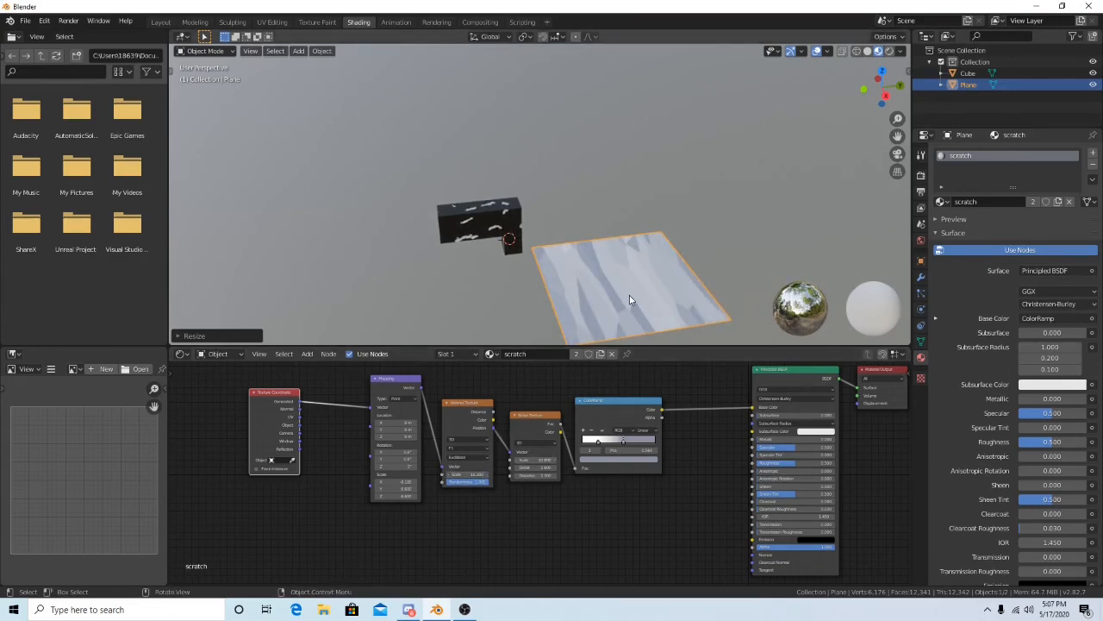
- Scale the plane down to about half its size and connect the Texture Coordinate node's Object output to the Mapping Vector input
key("s")
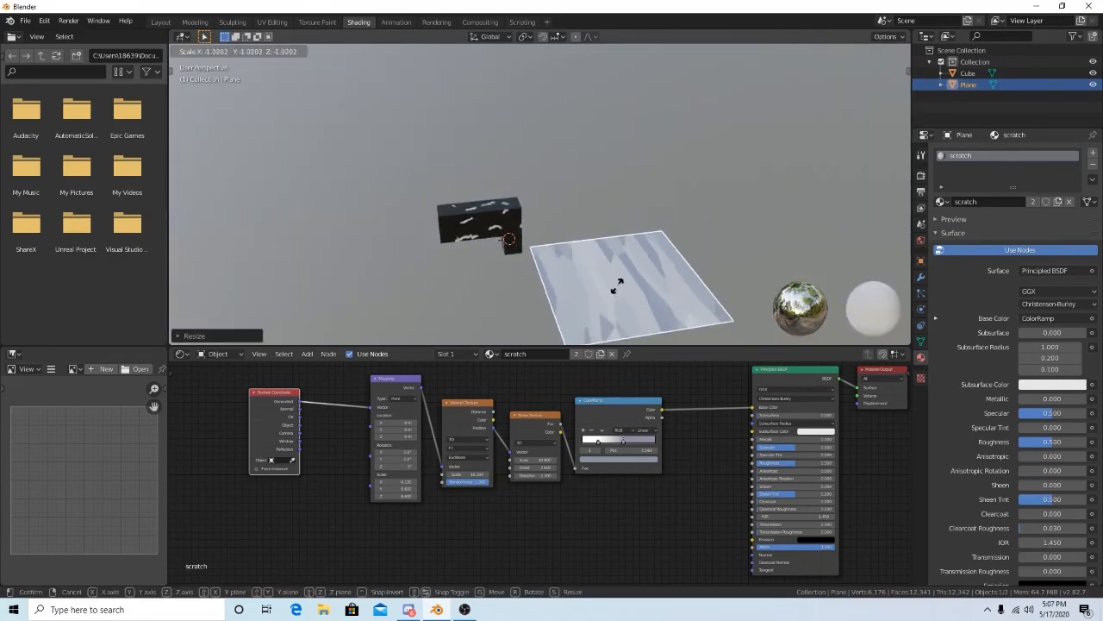
left_click(622, 285)
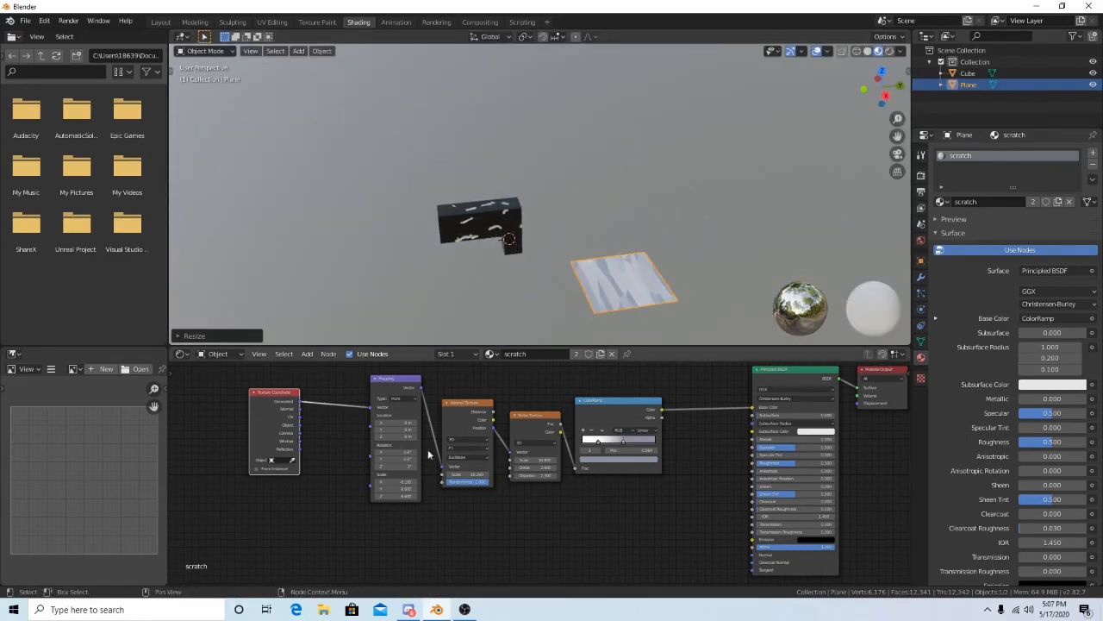
left_click_drag(299, 426, 375, 414)
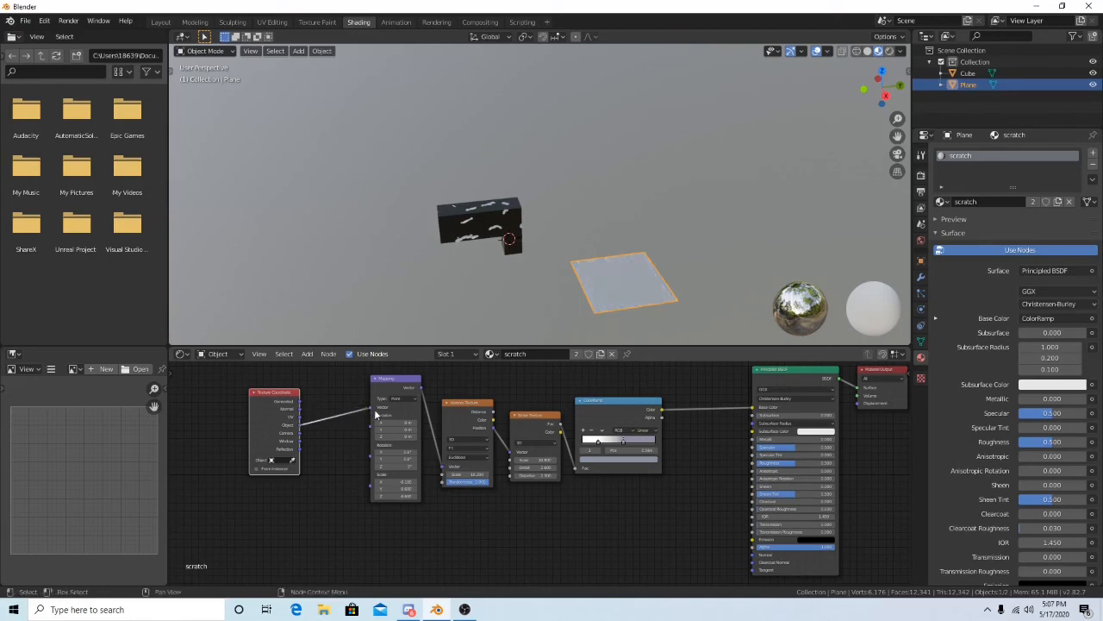
- Examine the object-mapped scratch pattern on the plane and compare it with the creases on the block
scroll(670, 302, "up", 6)
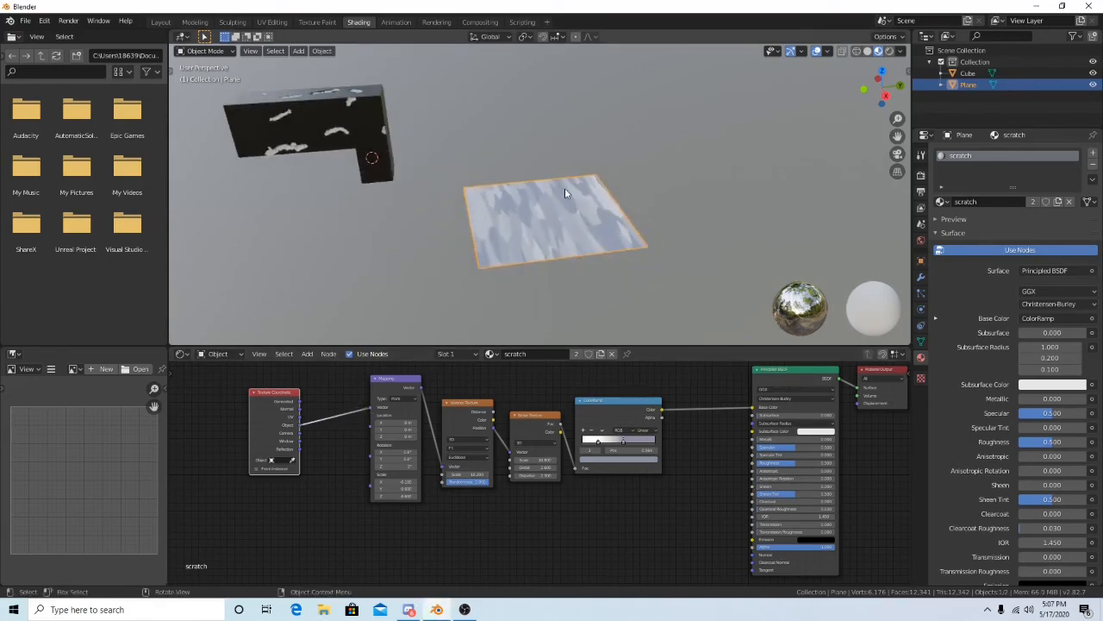
mouse_move(622, 227)
middle_mouse_down()
mouse_move(599, 183)
mouse_move(631, 241)
mouse_move(612, 163)
mouse_move(626, 209)
middle_mouse_up()
scroll(516, 226, "down", 3)
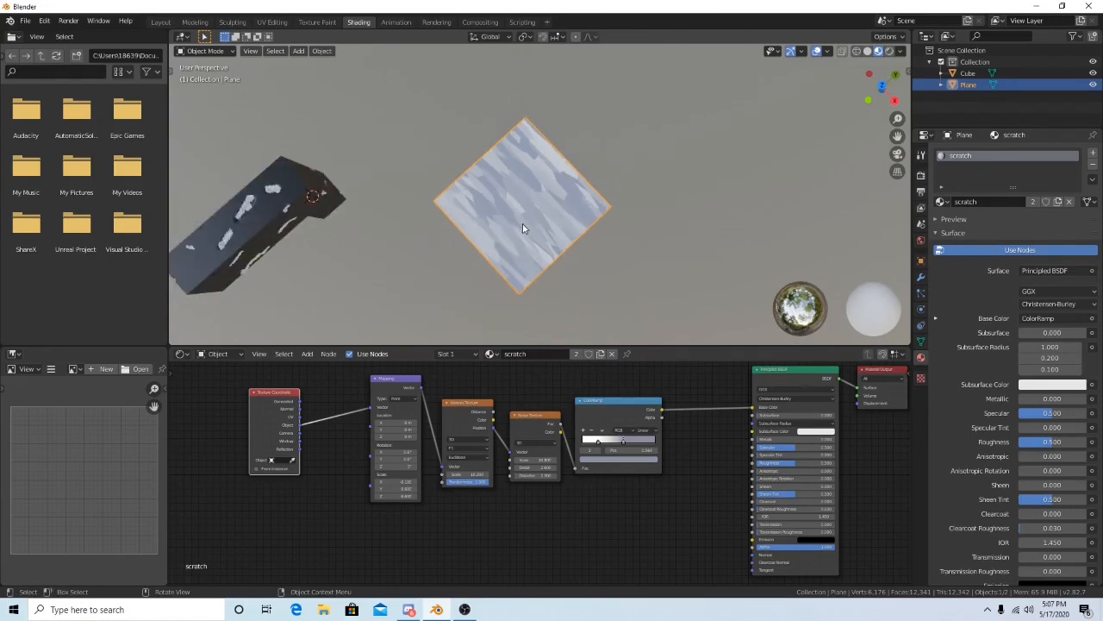
scroll(536, 208, "up", 5)
middle_click_drag(578, 238, 601, 235, "shift")
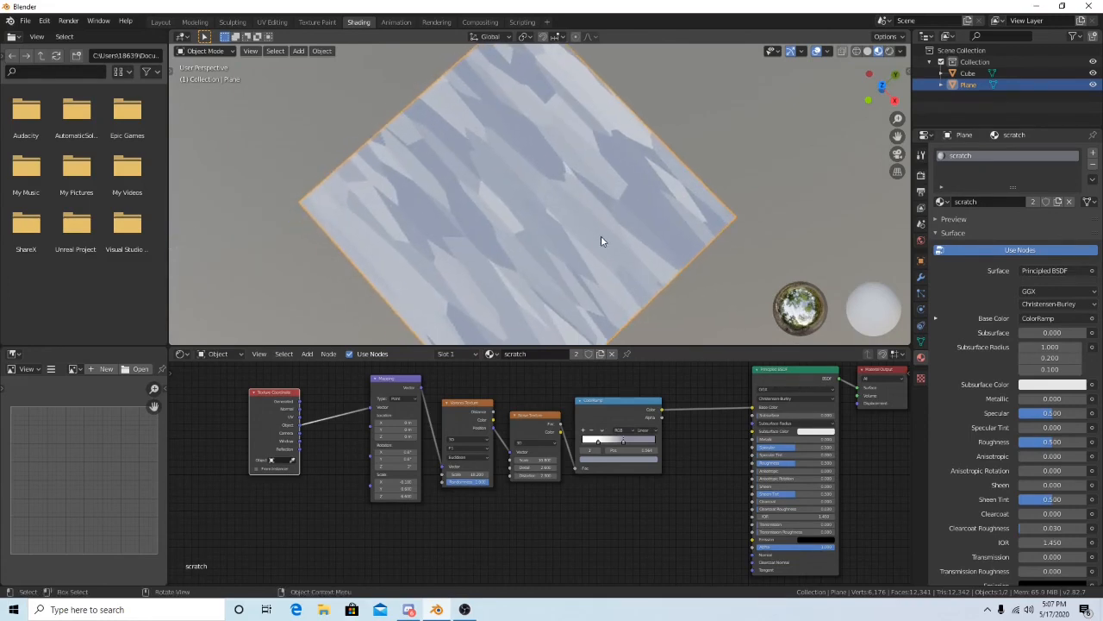
scroll(487, 231, "down", 4)
middle_click_drag(290, 264, 576, 197, "shift")
scroll(561, 199, "up", 3)
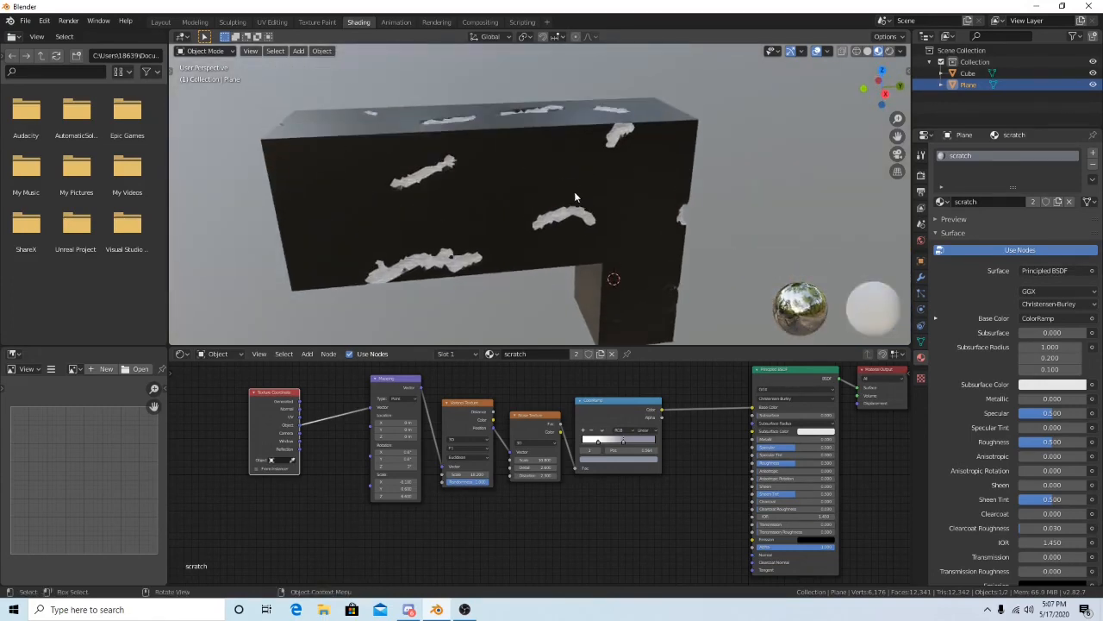
middle_click_drag(765, 277, 611, 191, "shift")
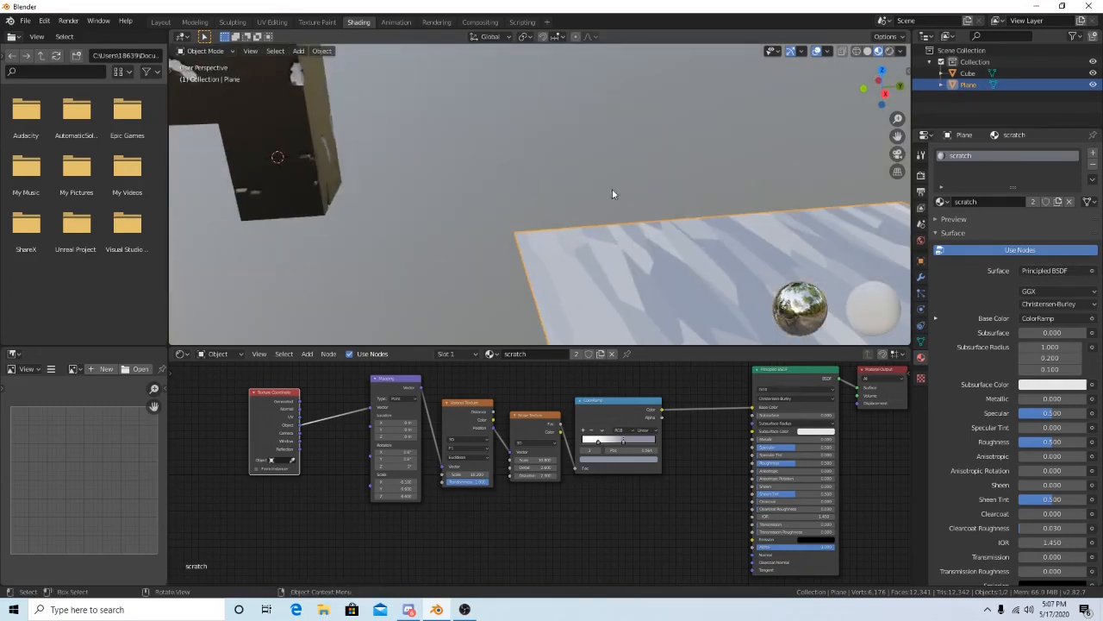
scroll(751, 234, "down", 4)
middle_click_drag(751, 237, 700, 190, "shift")
middle_click_drag(612, 196, 512, 212)
scroll(517, 215, "up", 5)
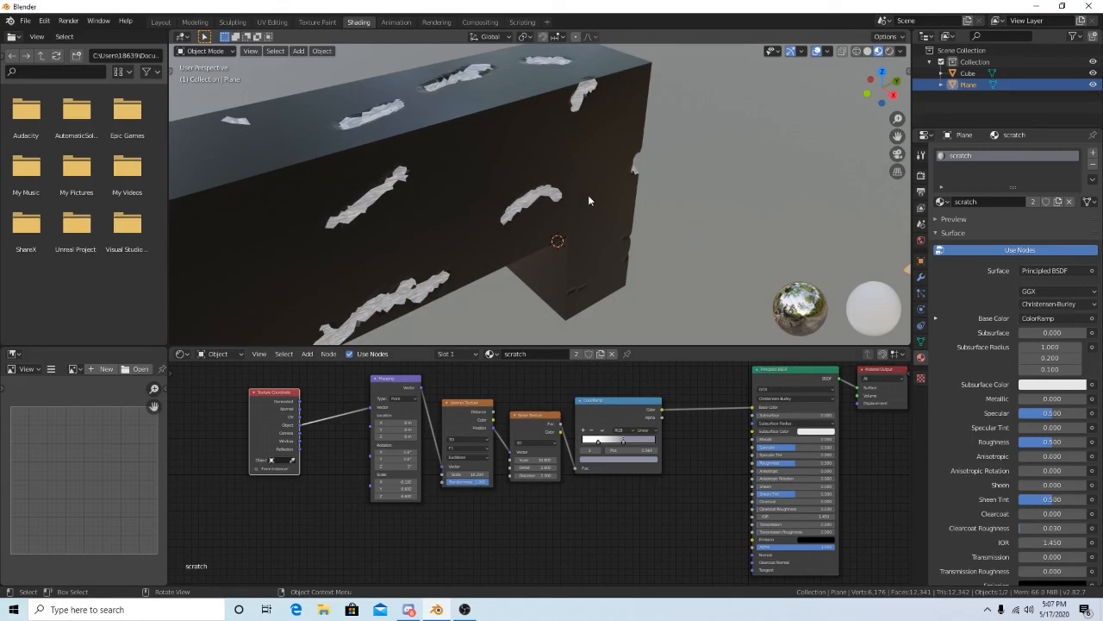
middle_click_drag(536, 165, 538, 172)
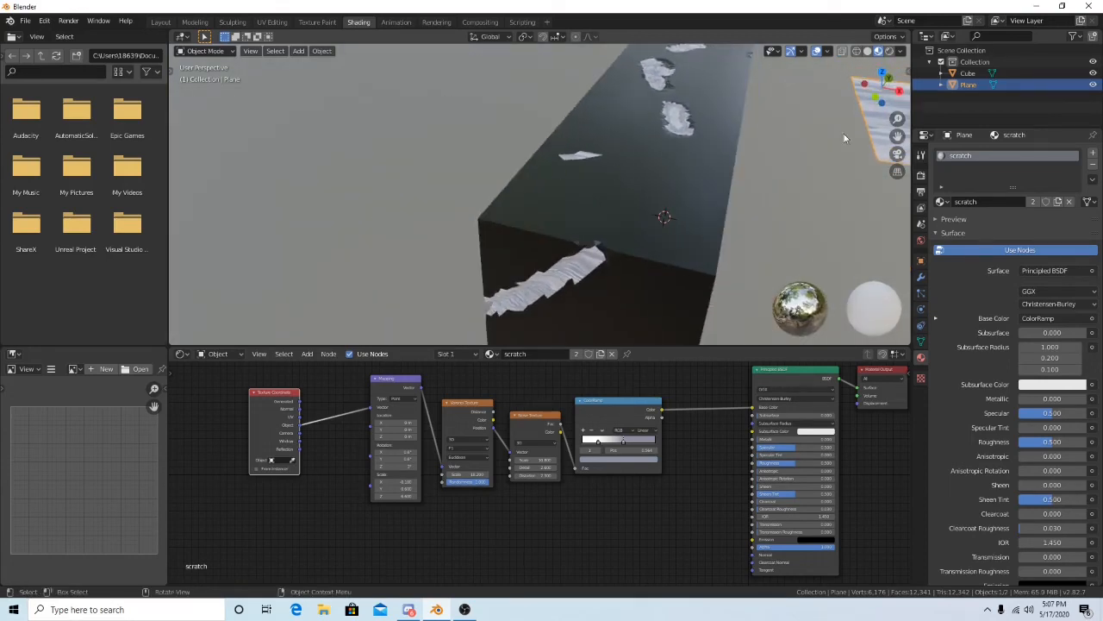